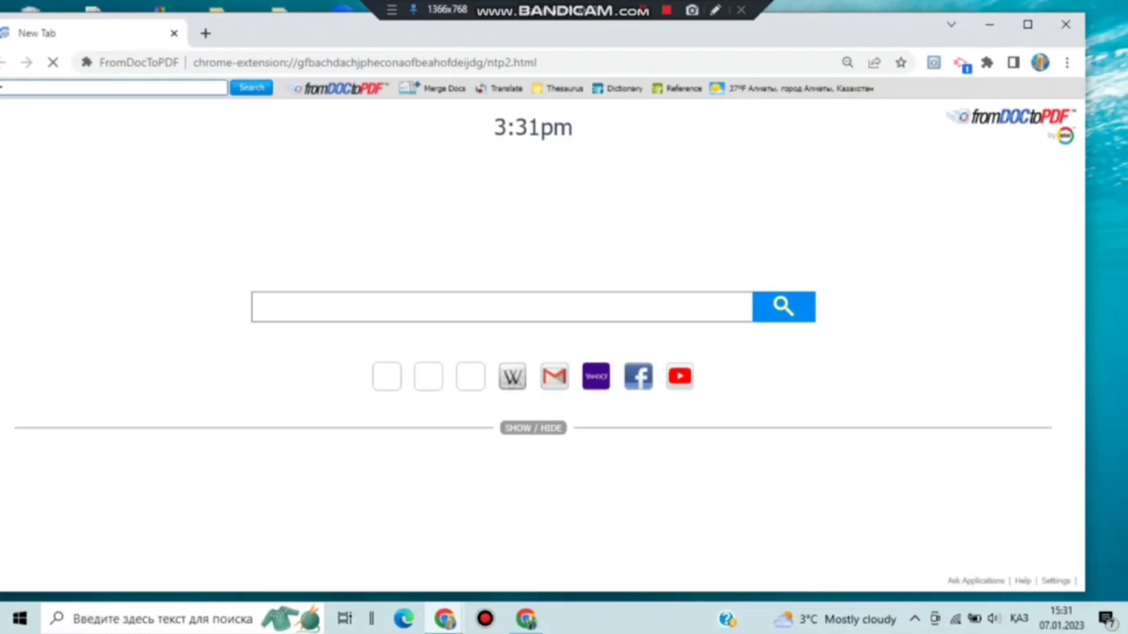
Step: Search the web for "гугл диска" and open the "Google Диск: вход в систему" result on sites.google.com
type("гуг")
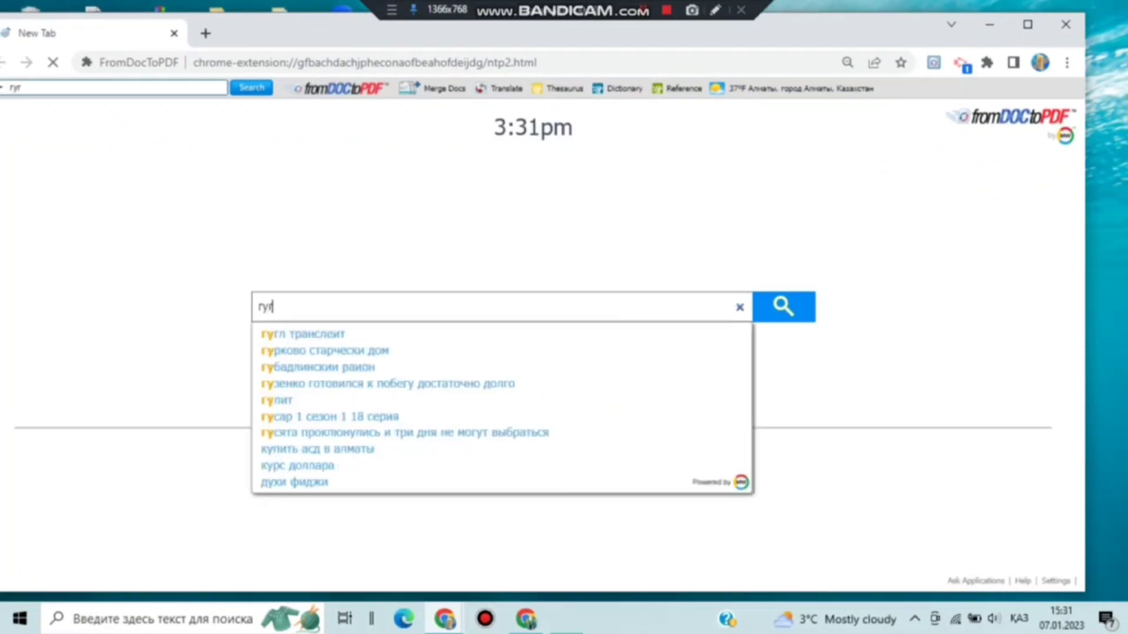
type("л ди")
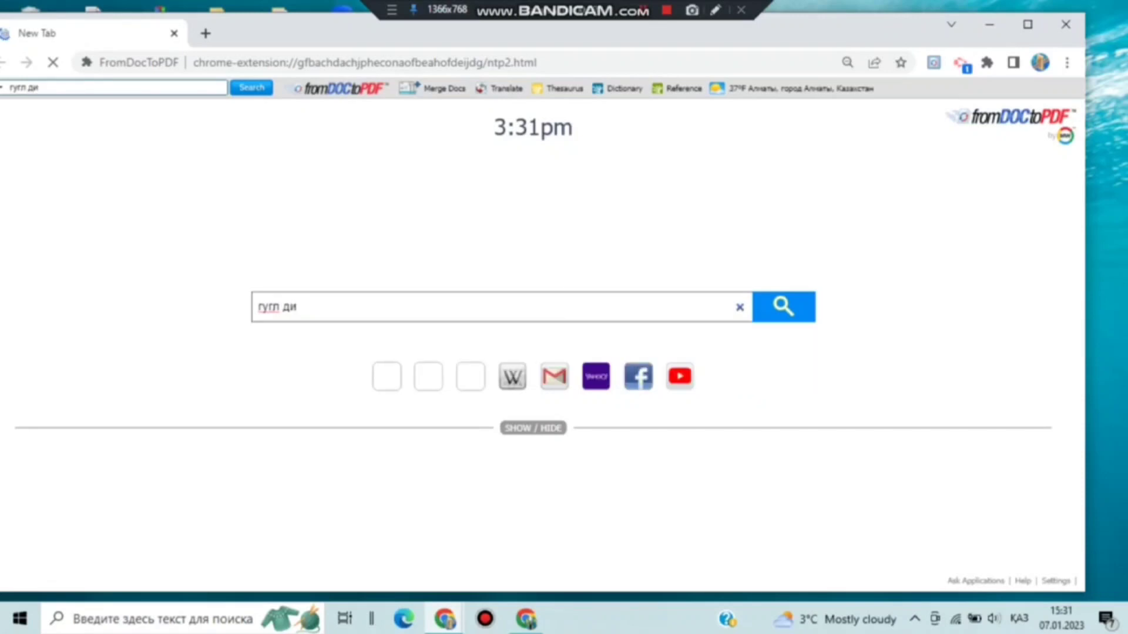
type("ска")
key("Return")
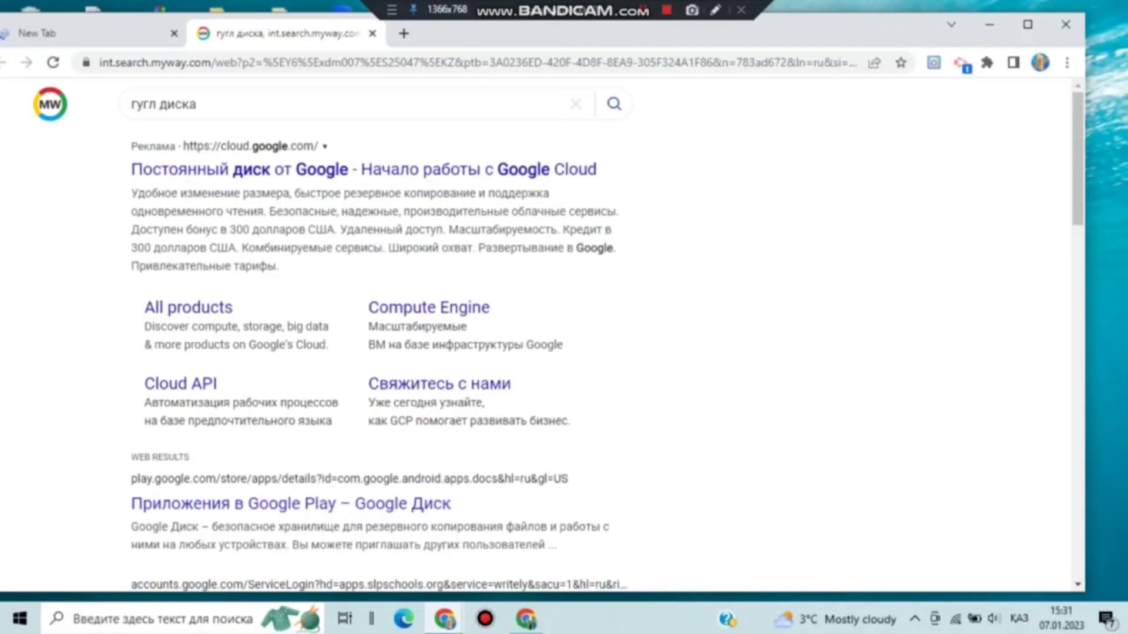
scroll(608, 327, "down", 8)
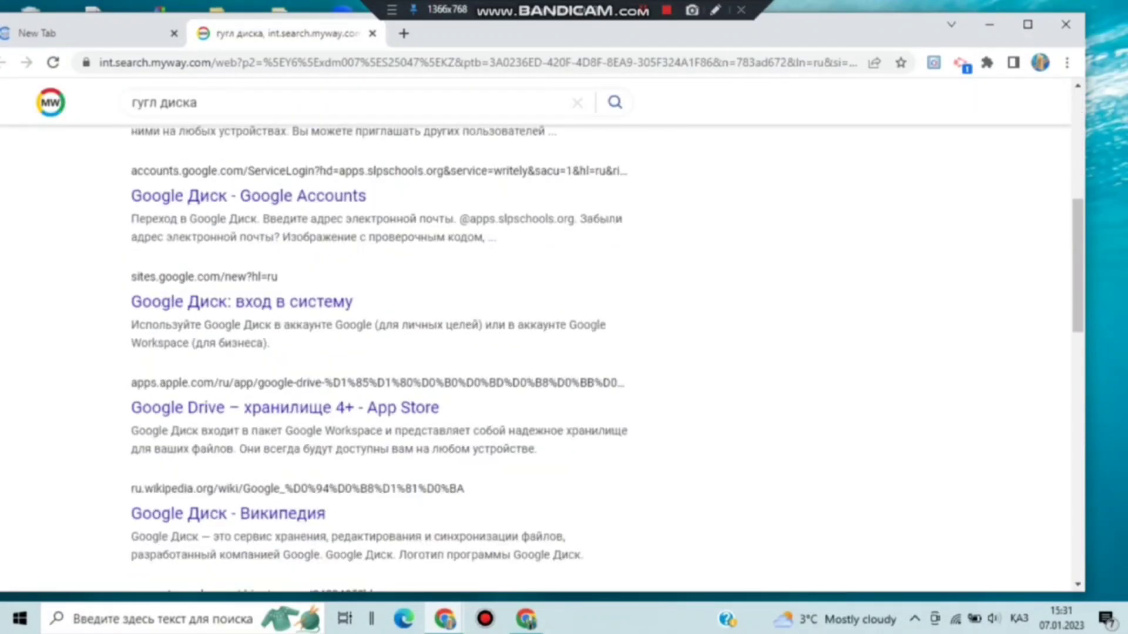
left_click(241, 219)
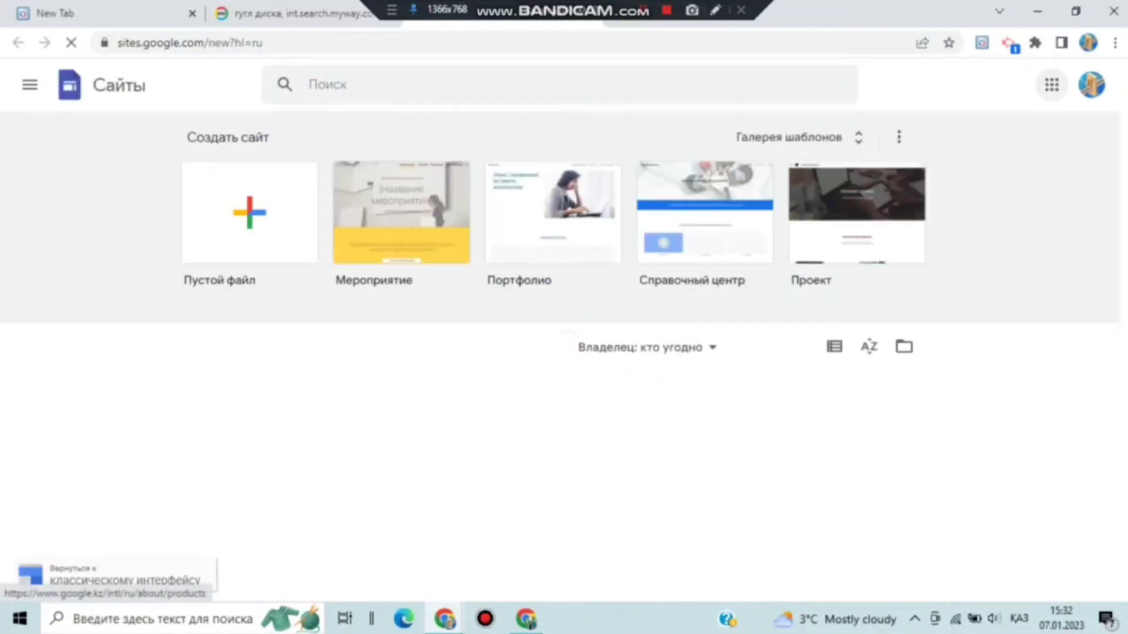
Step: Switch from Google Sites to Google Drive through the list of Google apps
scroll(574, 336, "down", 1)
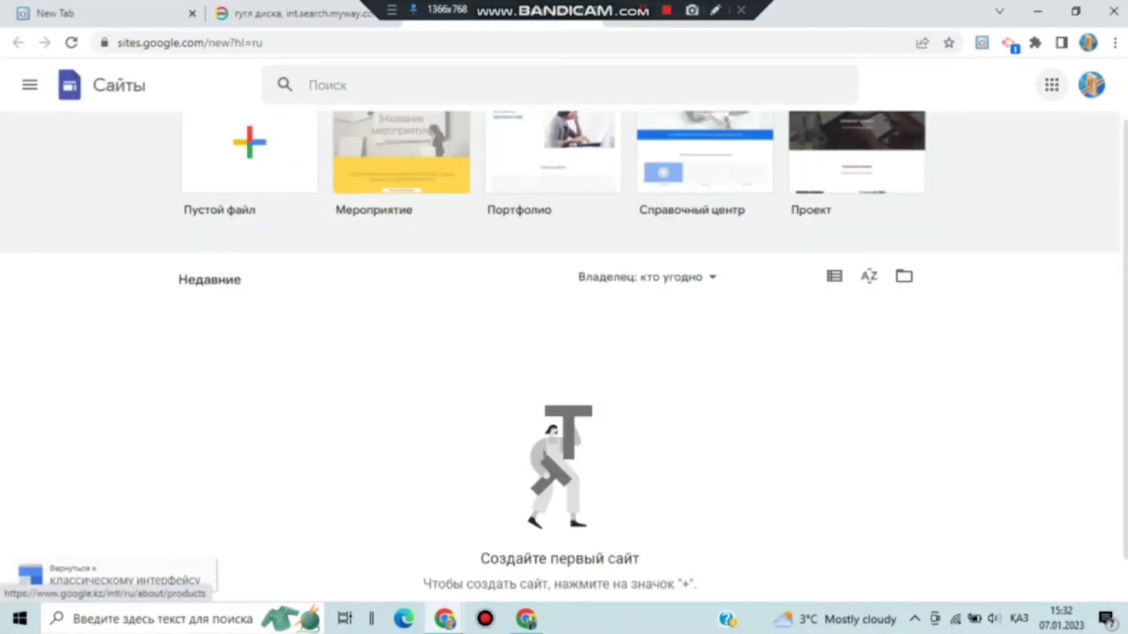
left_click(1051, 84)
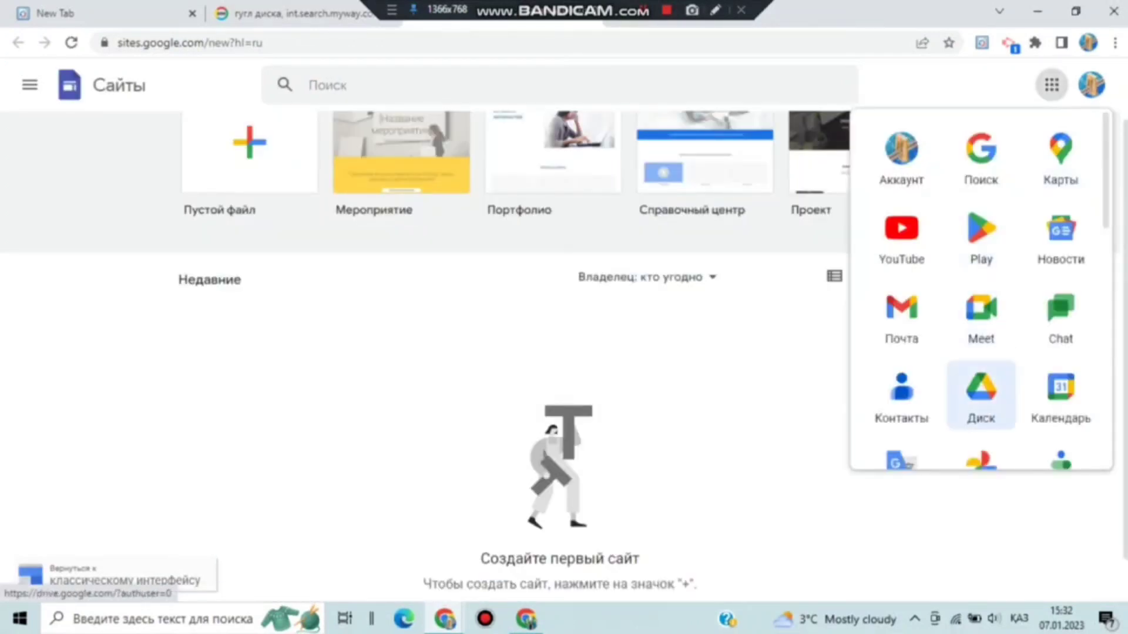
left_click(980, 395)
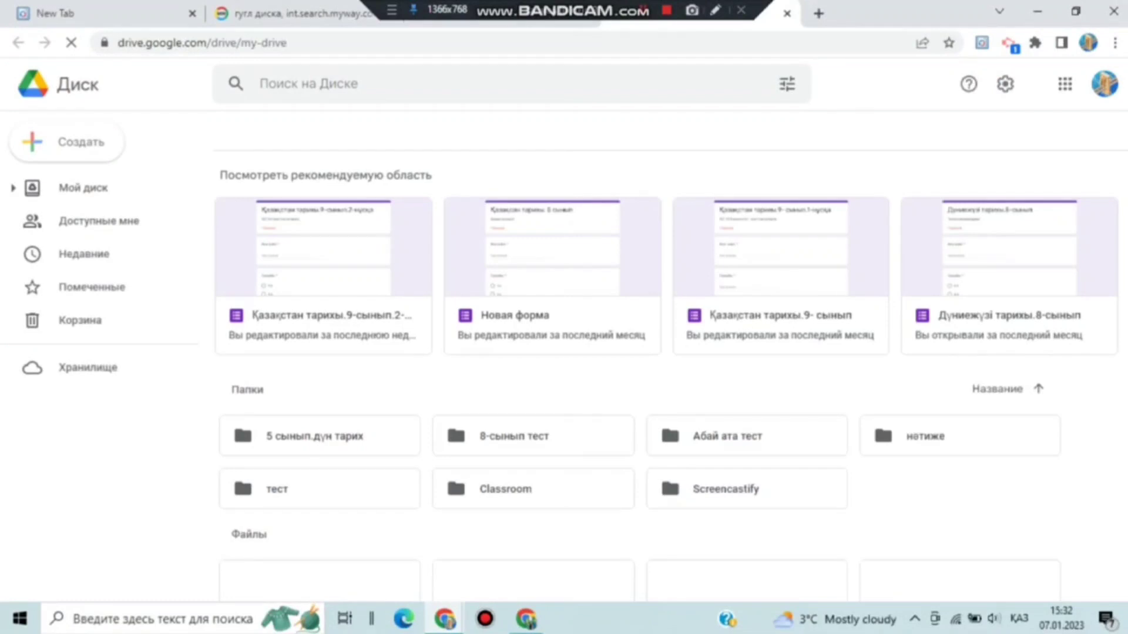
Step: Create a new Google Sites file (Google Сайты) from My Drive
scroll(670, 376, "down", 6)
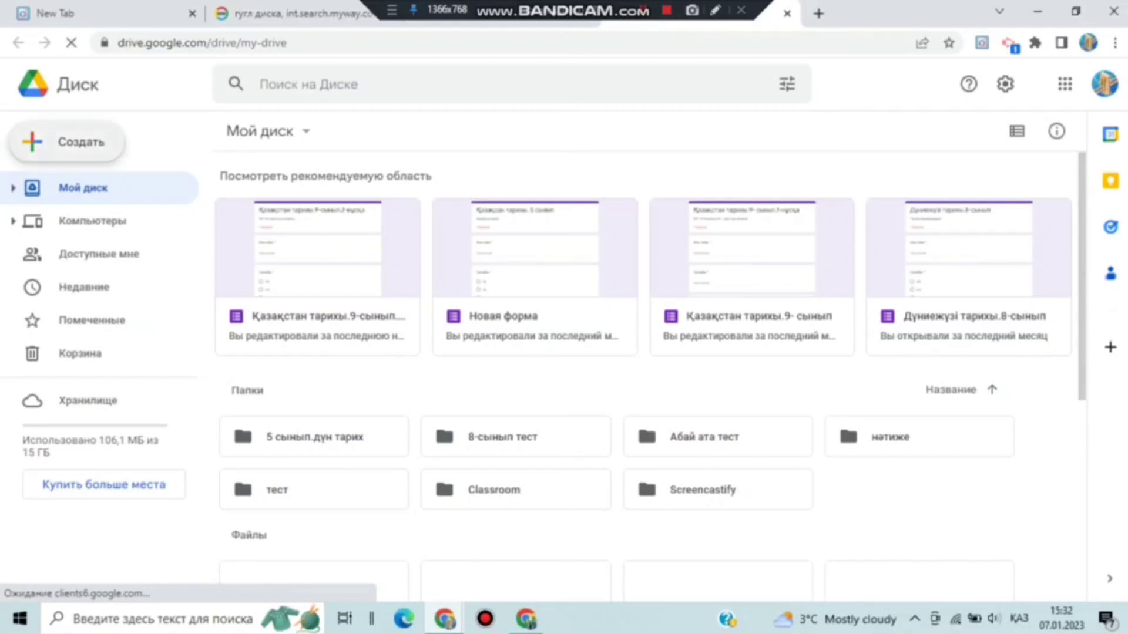
left_click(67, 142)
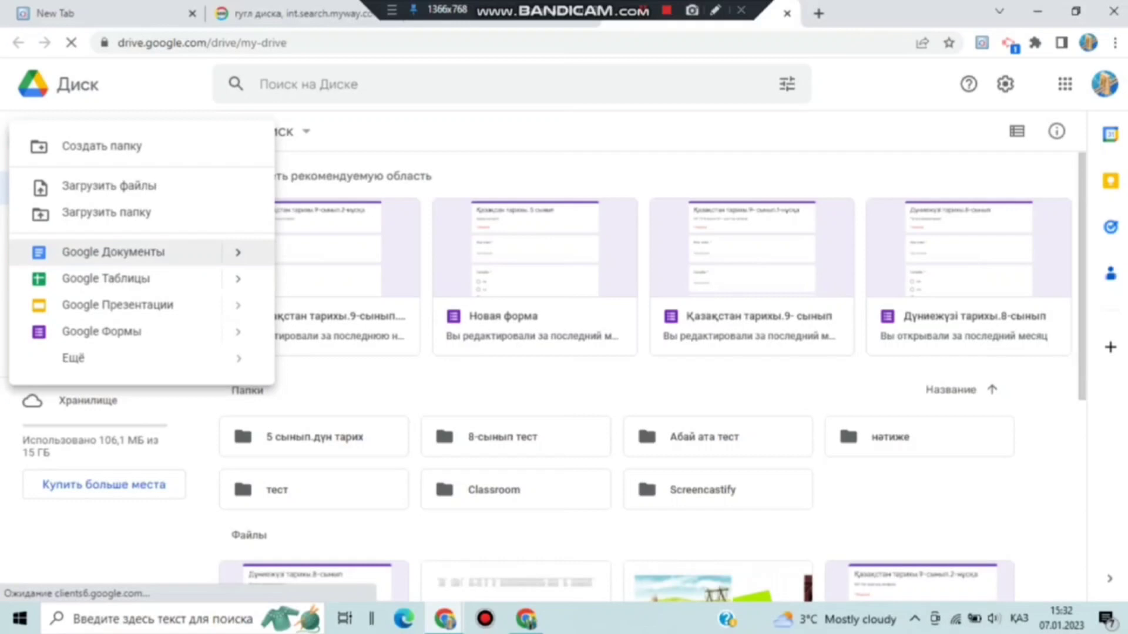
mouse_move(147, 358)
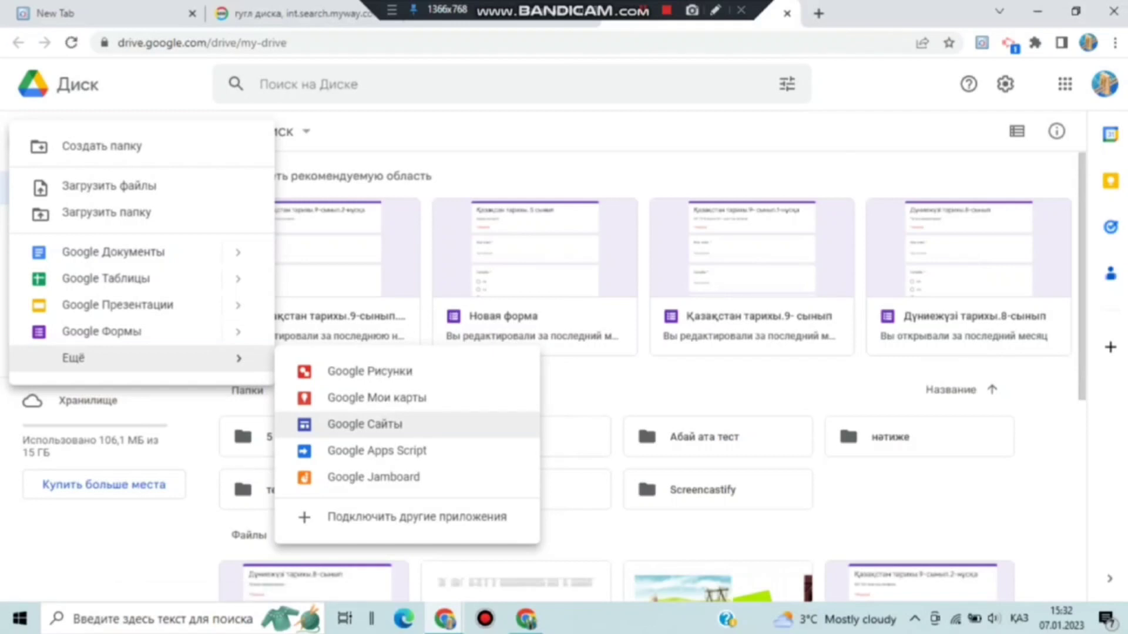
left_click(364, 424)
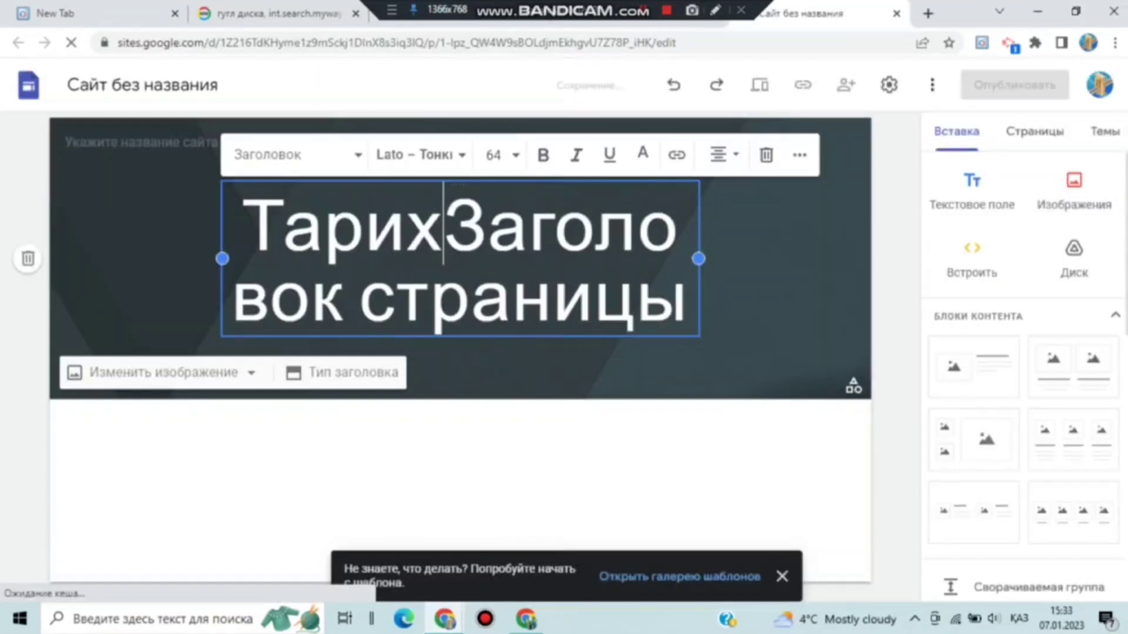
Step: Replace the placeholder page title in the header with "Тарих пәнінің мұғалімі"
key("Return")
key("Delete")
key("Delete")
key("Delete")
key("Delete")
key("Delete")
key("Delete")
key("Delete")
key("Delete")
key("Delete")
key("Delete")
key("Delete")
key("Delete")
key("Delete")
key("Delete")
key("Delete")
key("Delete")
key("Delete")
key("Delete")
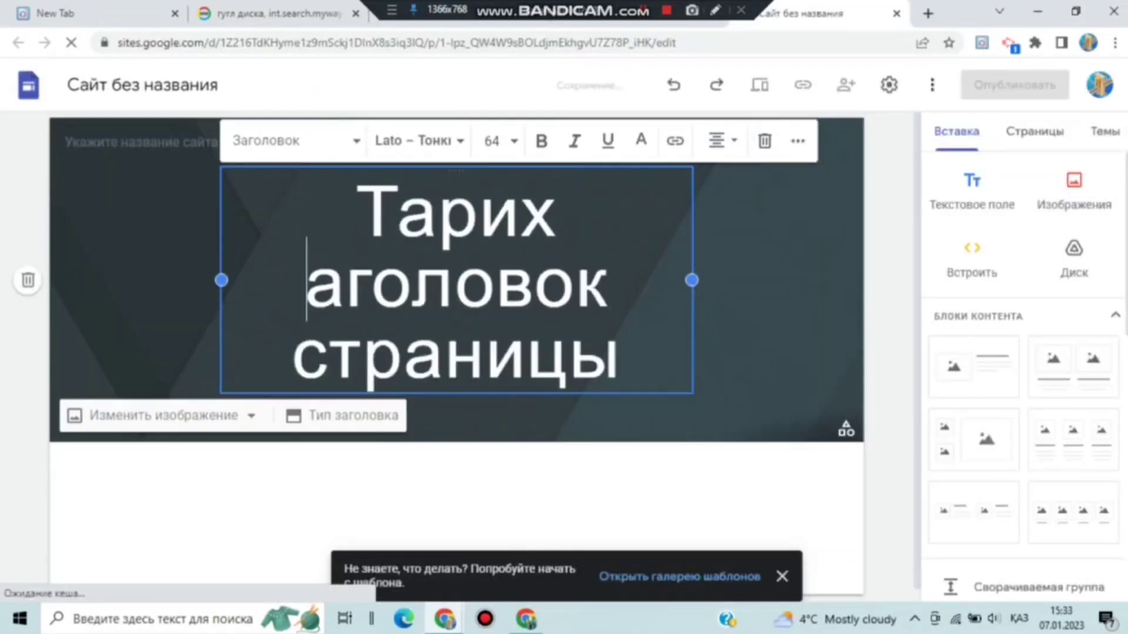
type("пән")
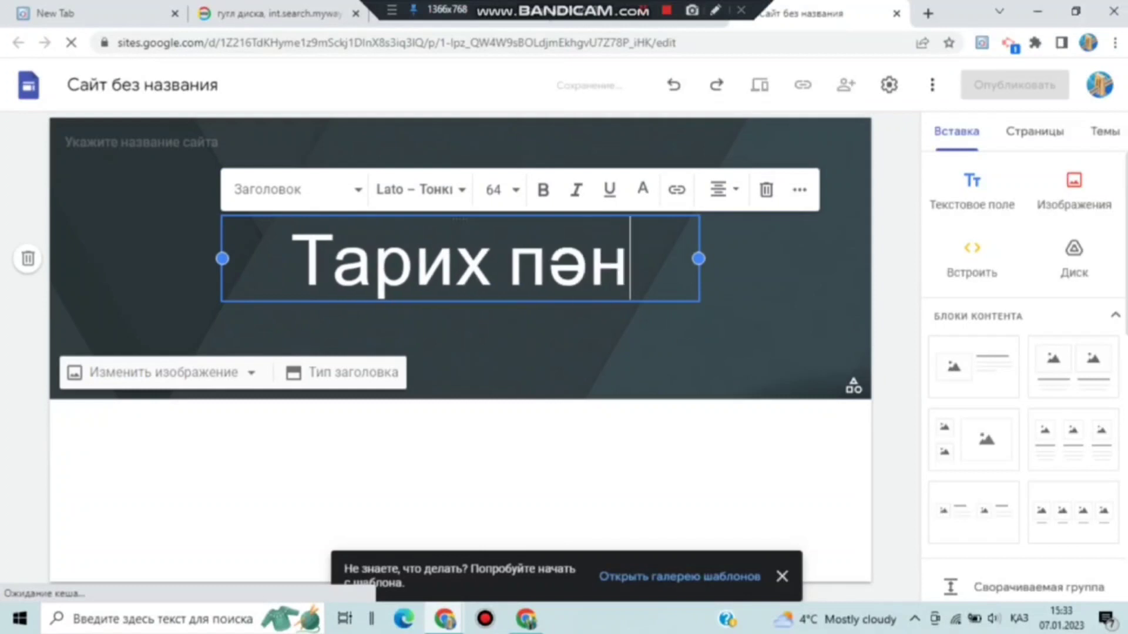
type("інің мұғалімі")
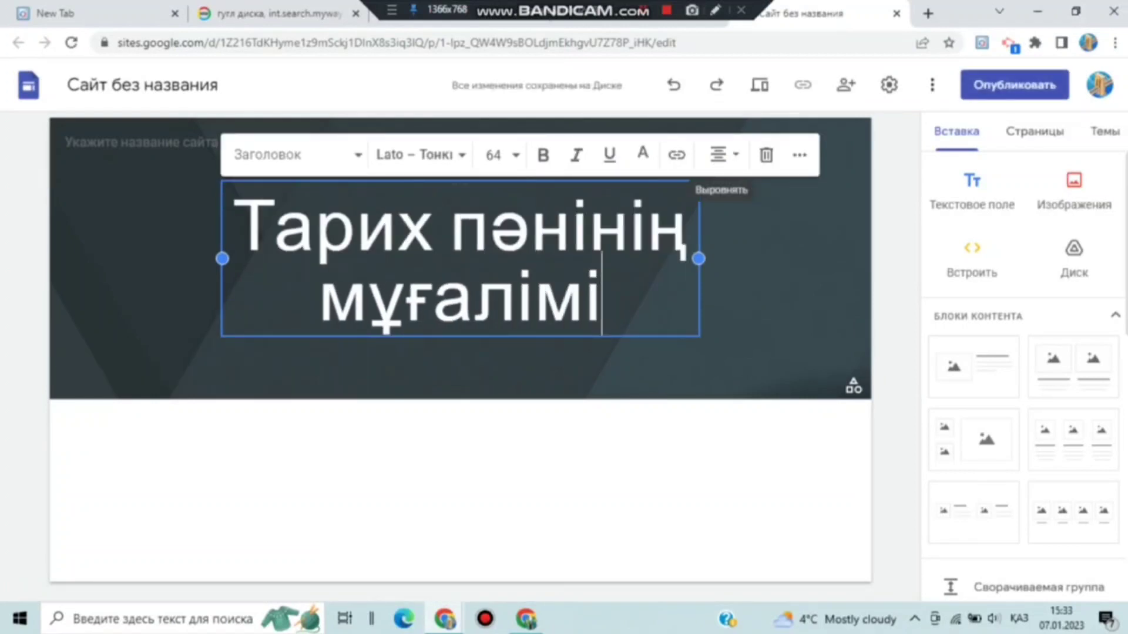
Step: Try to set the page title's font size to 36 and make it bold without selecting its text
left_click(723, 155)
left_click(718, 201)
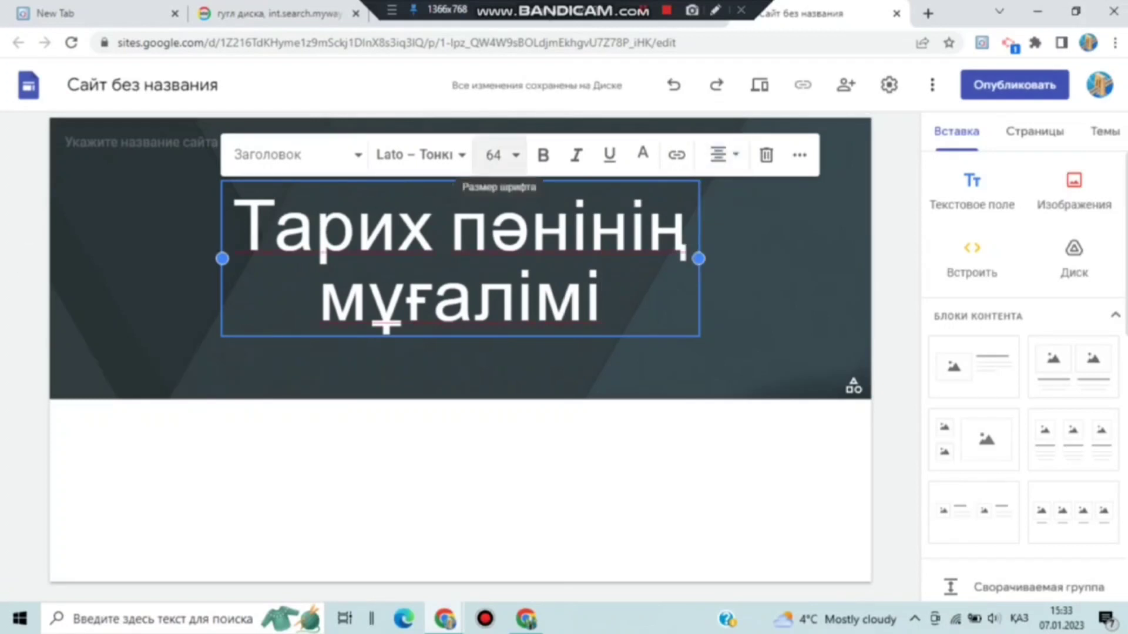
left_click(493, 155)
type("36")
key("Return")
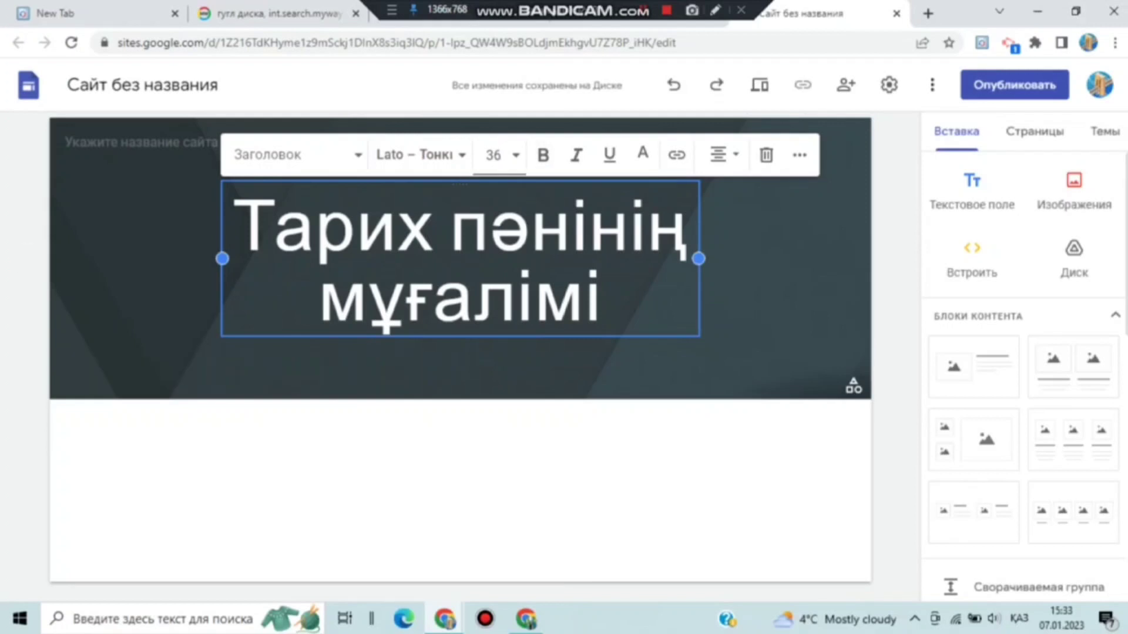
key("ctrl+b")
Step: Make the whole page title "Тарих пәнінің мұғалімі" bold and set its font size to 34
left_click_drag(232, 229, 611, 302)
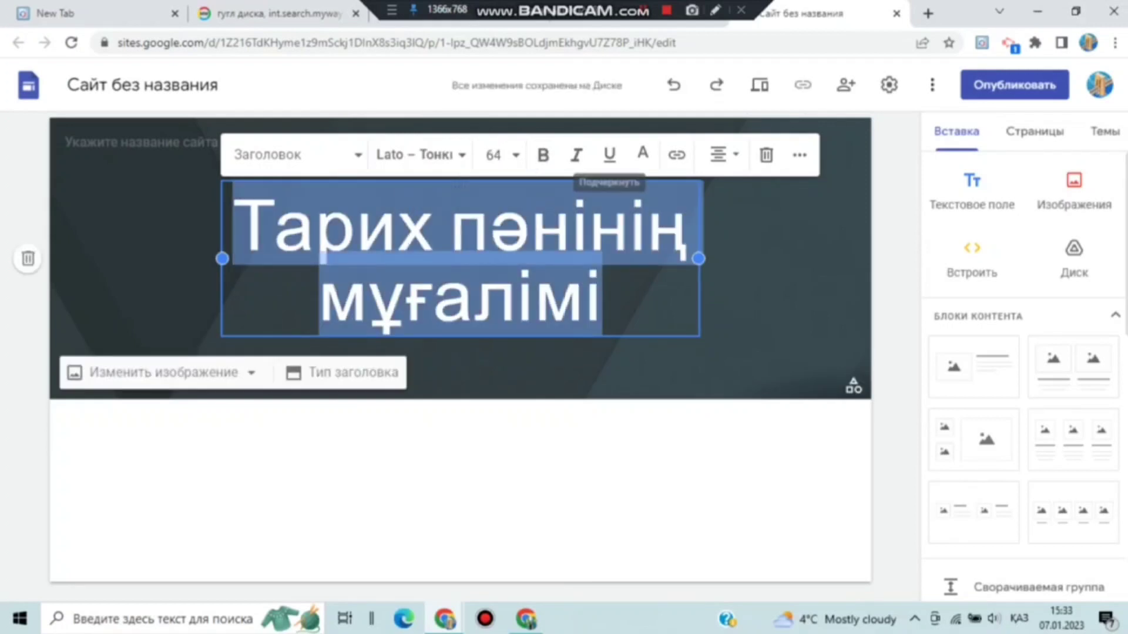
left_click(543, 155)
left_click(496, 141)
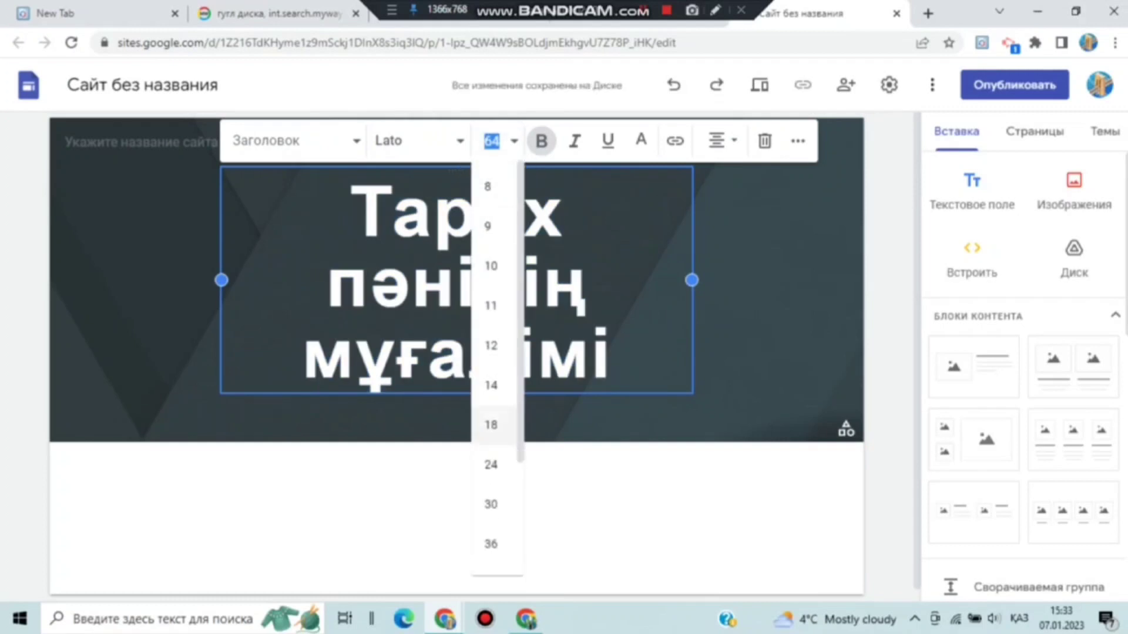
left_click(491, 503)
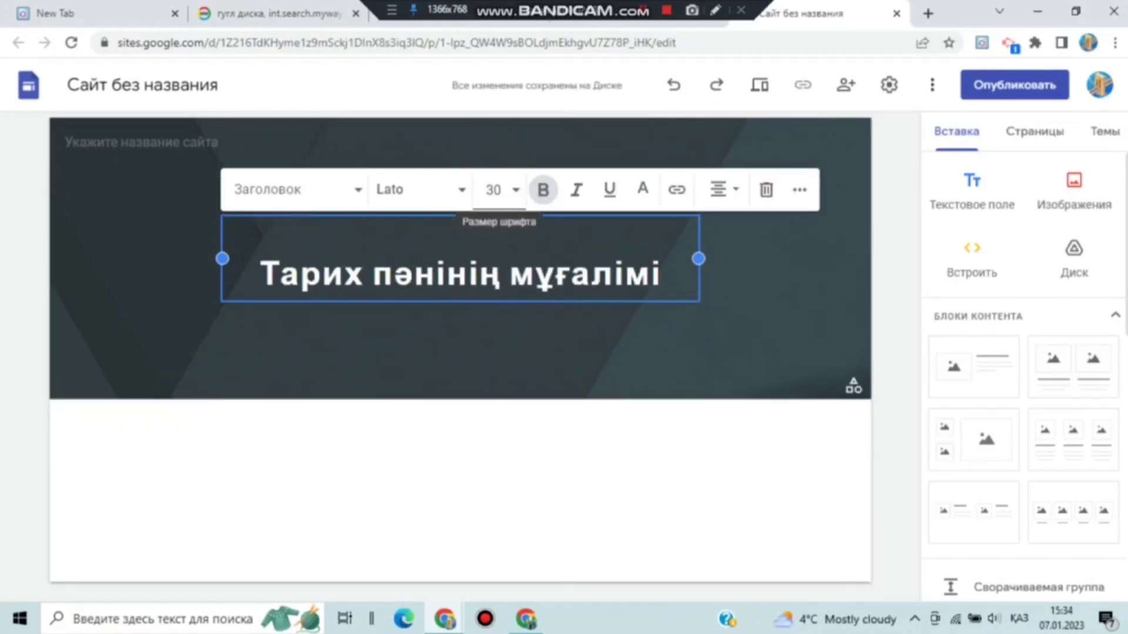
left_click(494, 190)
type("2")
key("BackSpace")
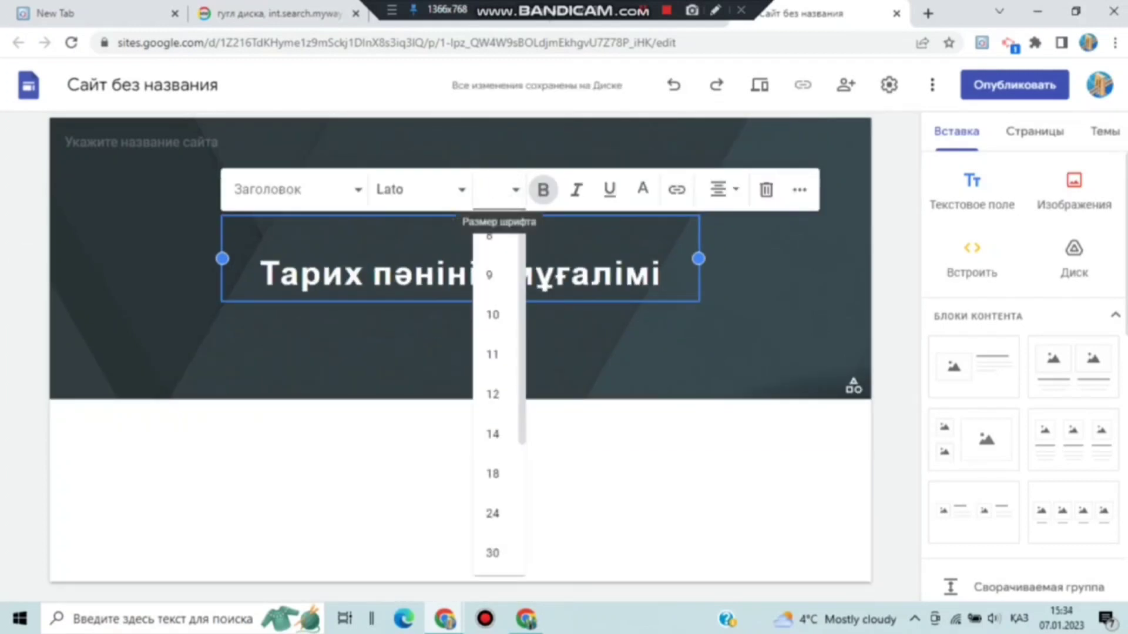
type("34")
left_click(579, 346)
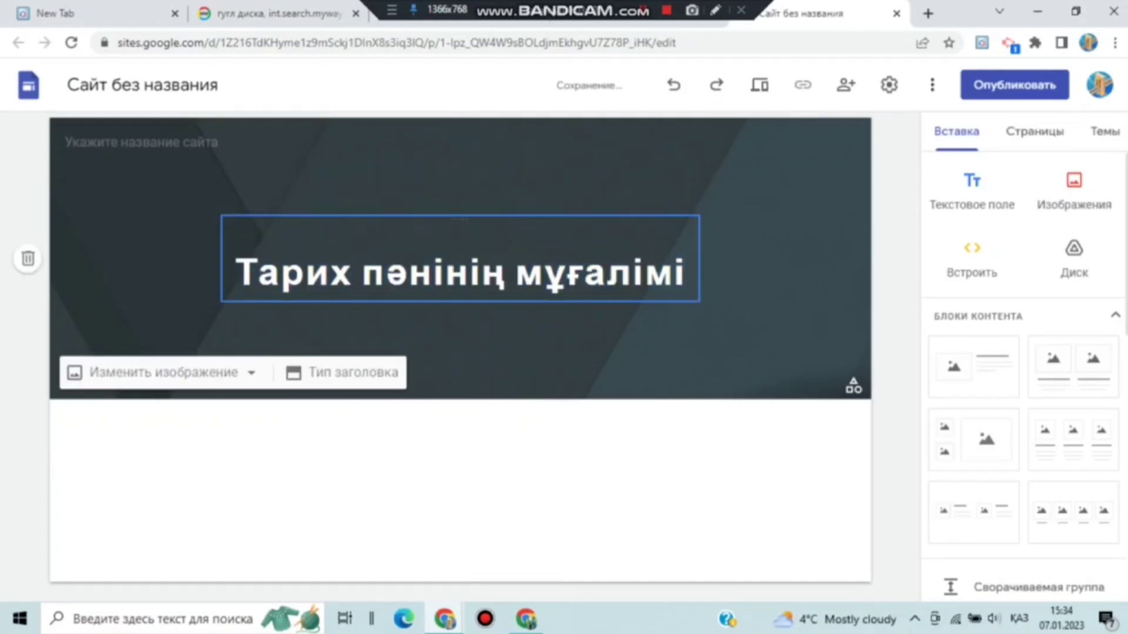
Step: Enter "Электронды портфолио" as the site name in the header
left_click(141, 142)
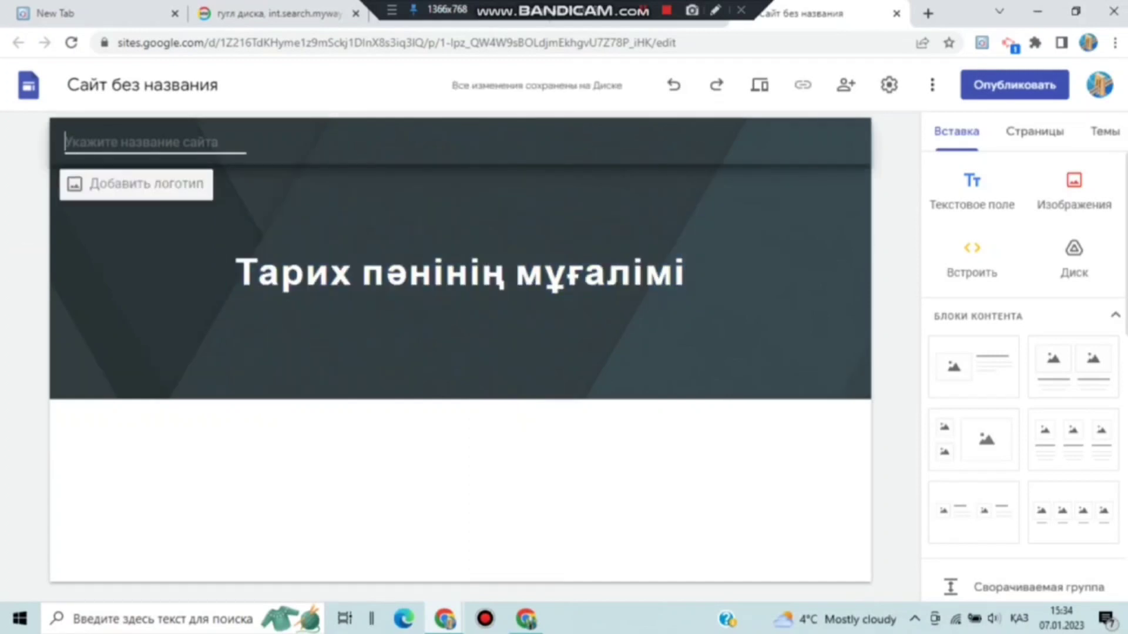
type("Электронды")
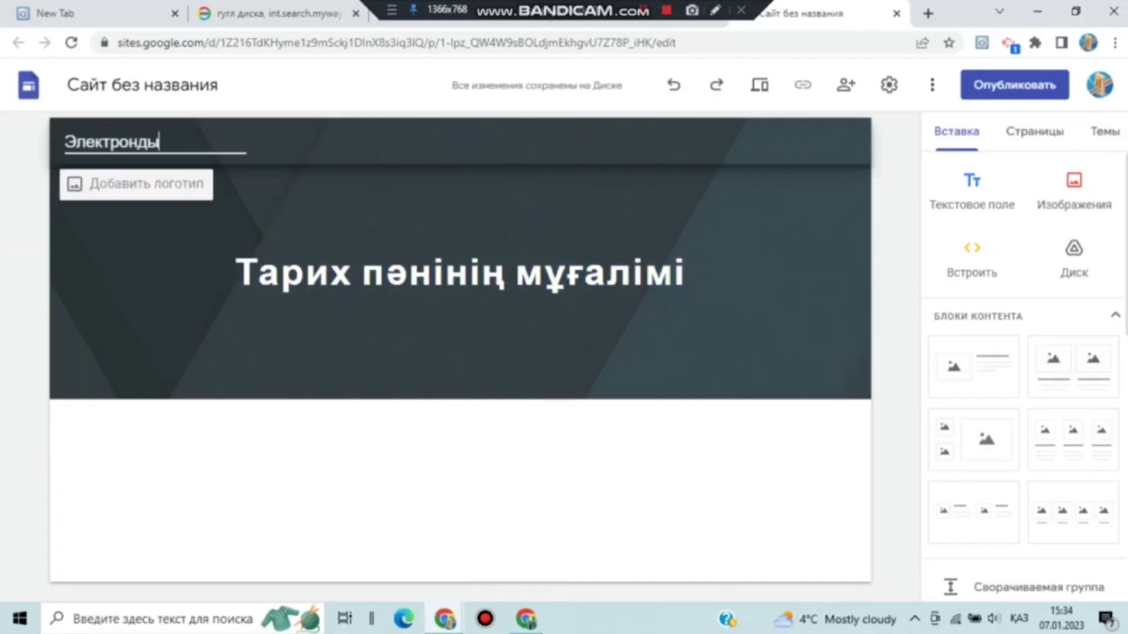
type(" портфолио")
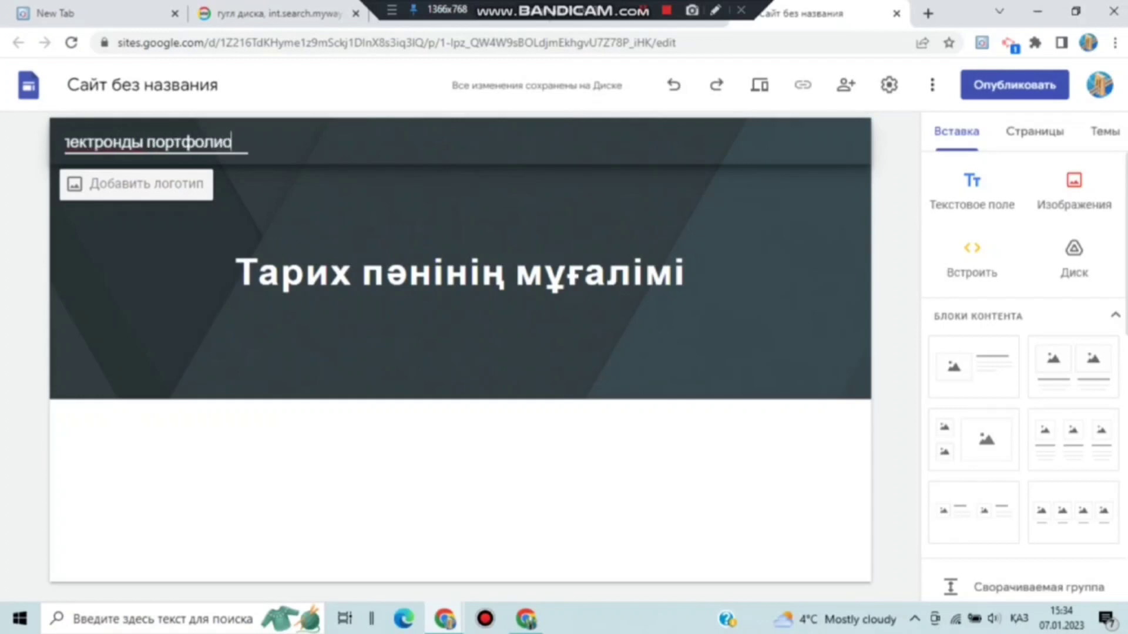
key("Return")
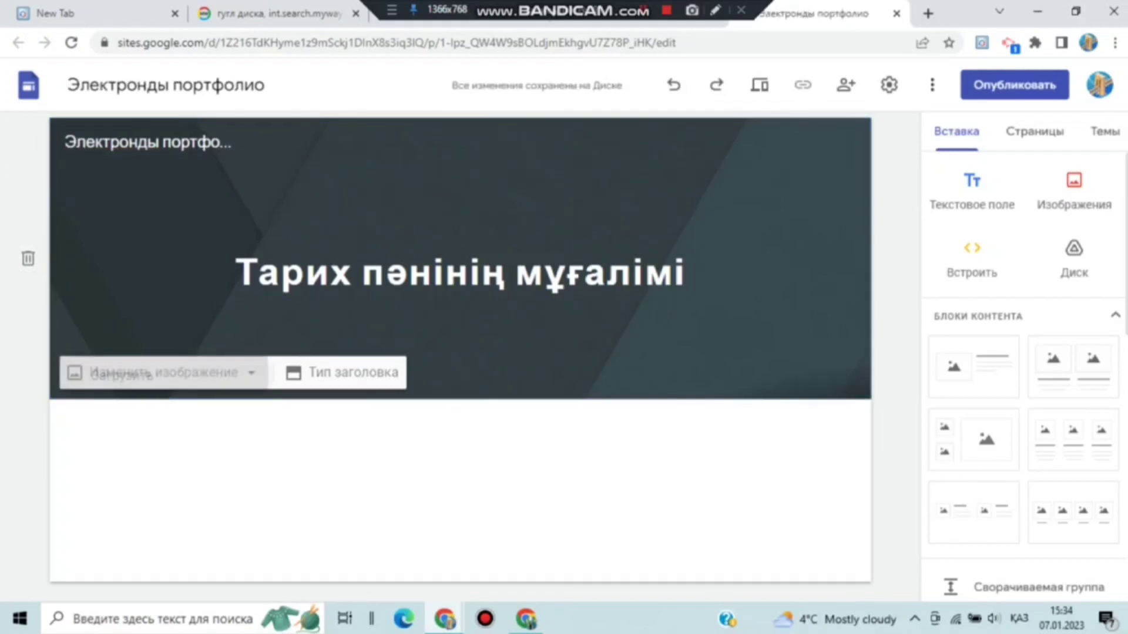
Step: Change the header background to the gallery photo of a blue notebook with a pen beside a tablet
left_click(158, 372)
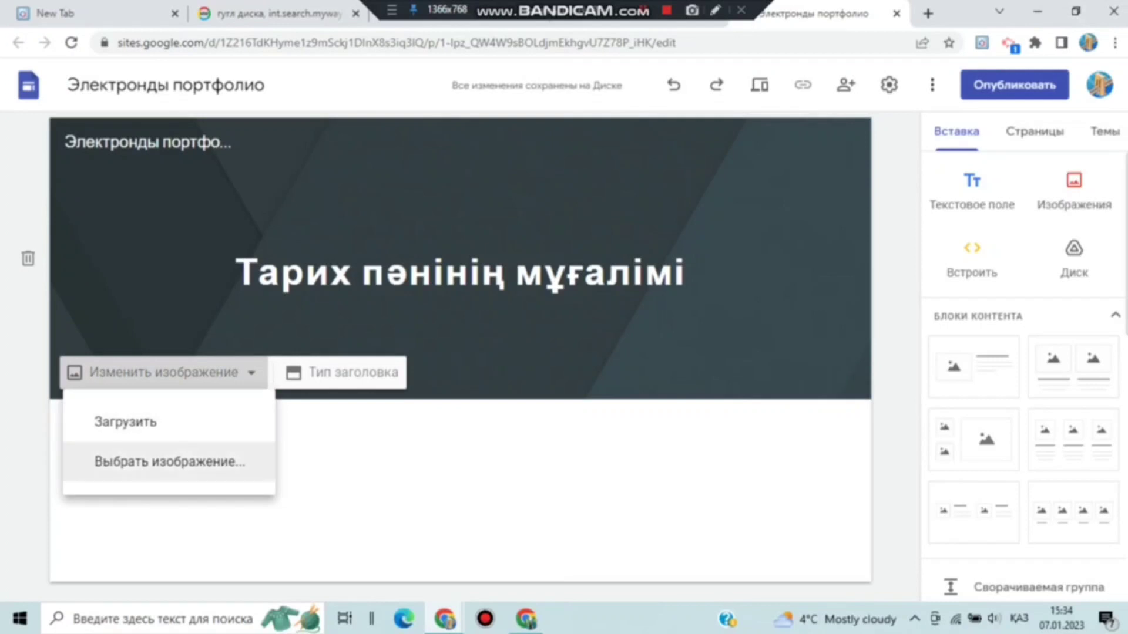
left_click(170, 462)
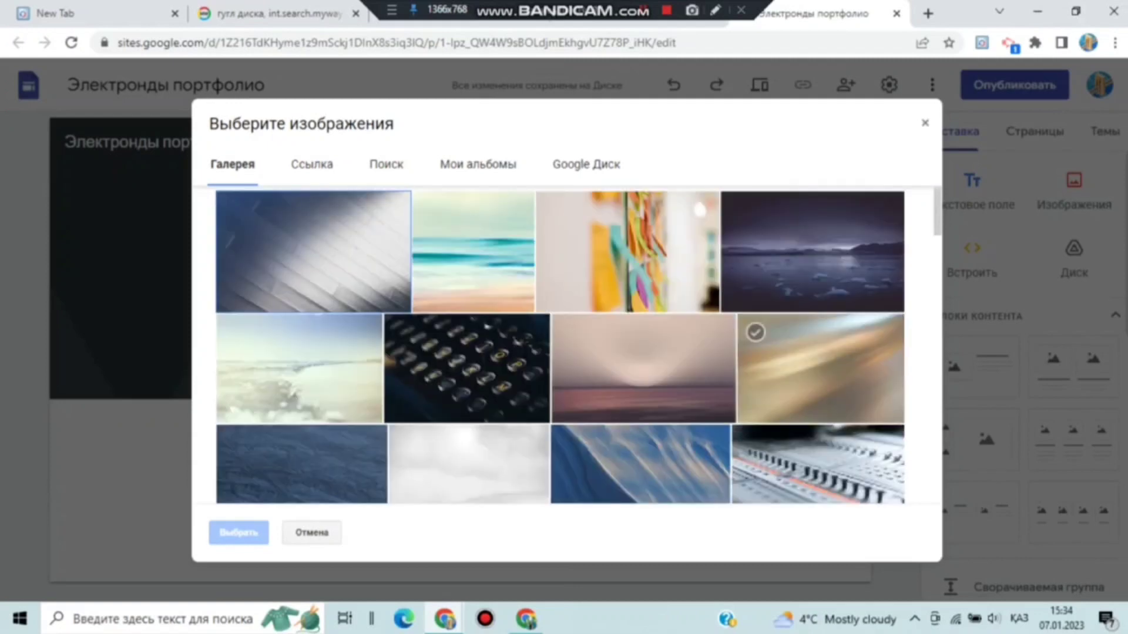
scroll(560, 346, "down", 5)
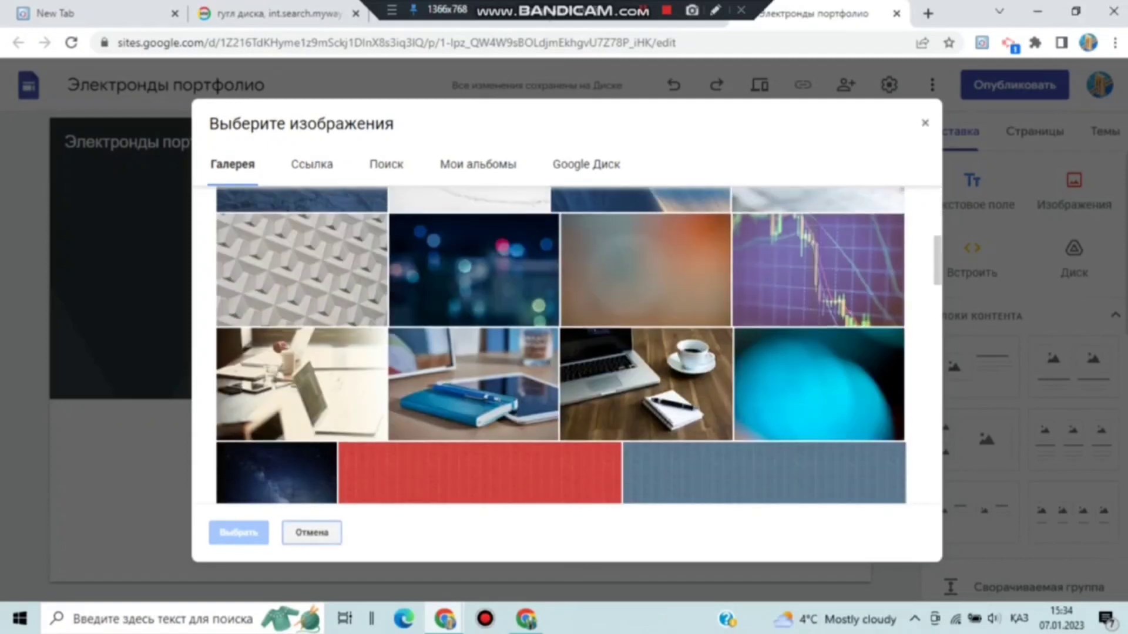
scroll(763, 352, "down", 10)
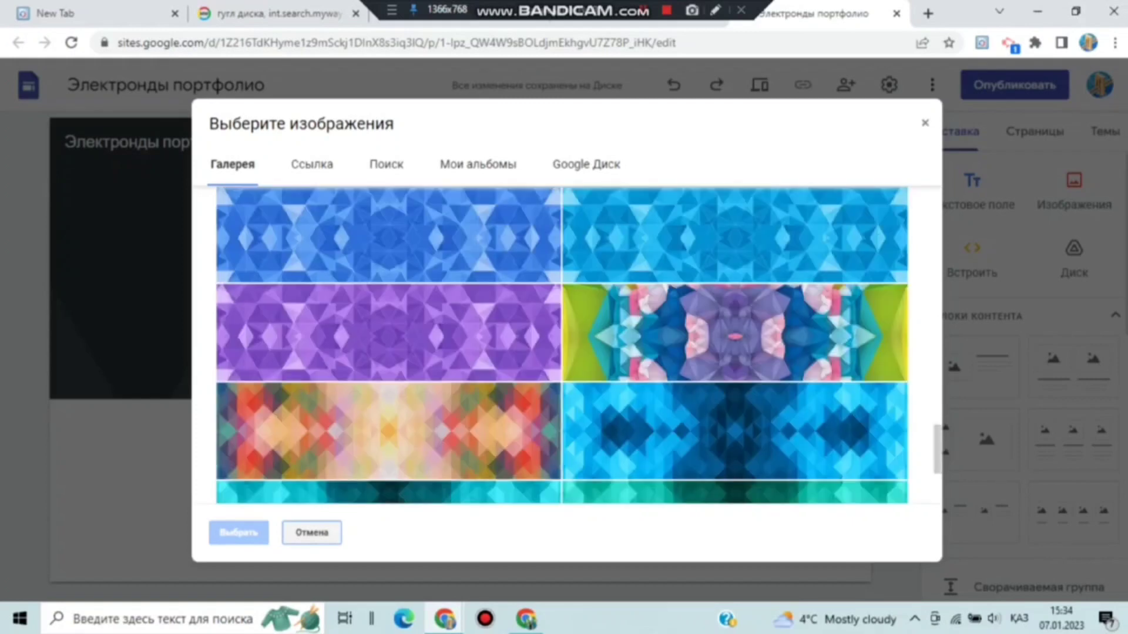
scroll(734, 347, "down", 10)
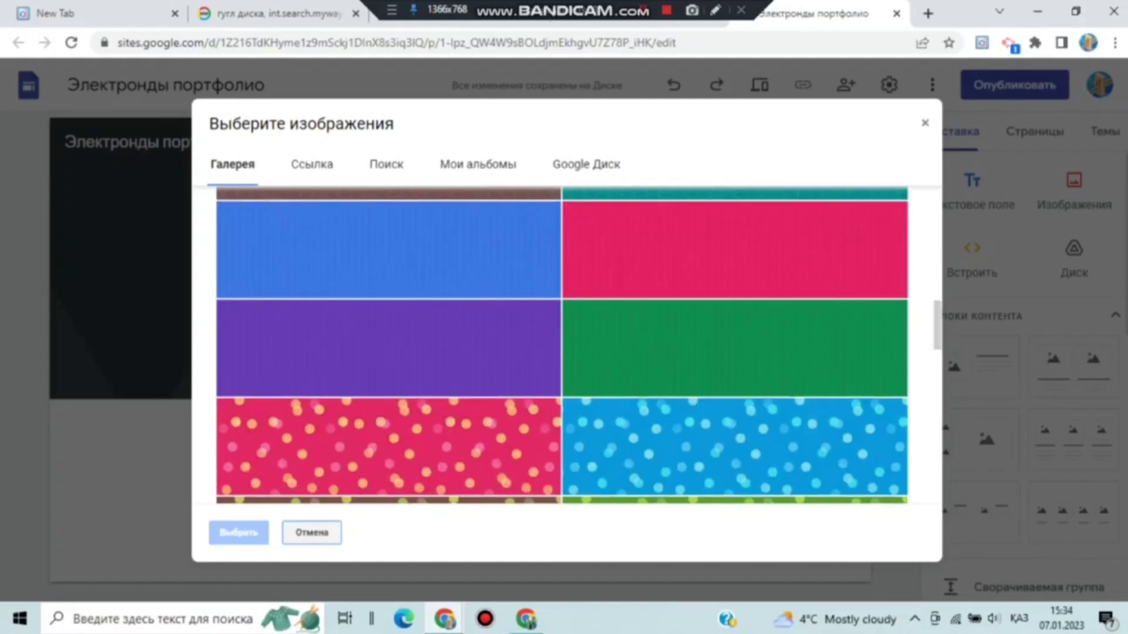
scroll(816, 376, "up", 15)
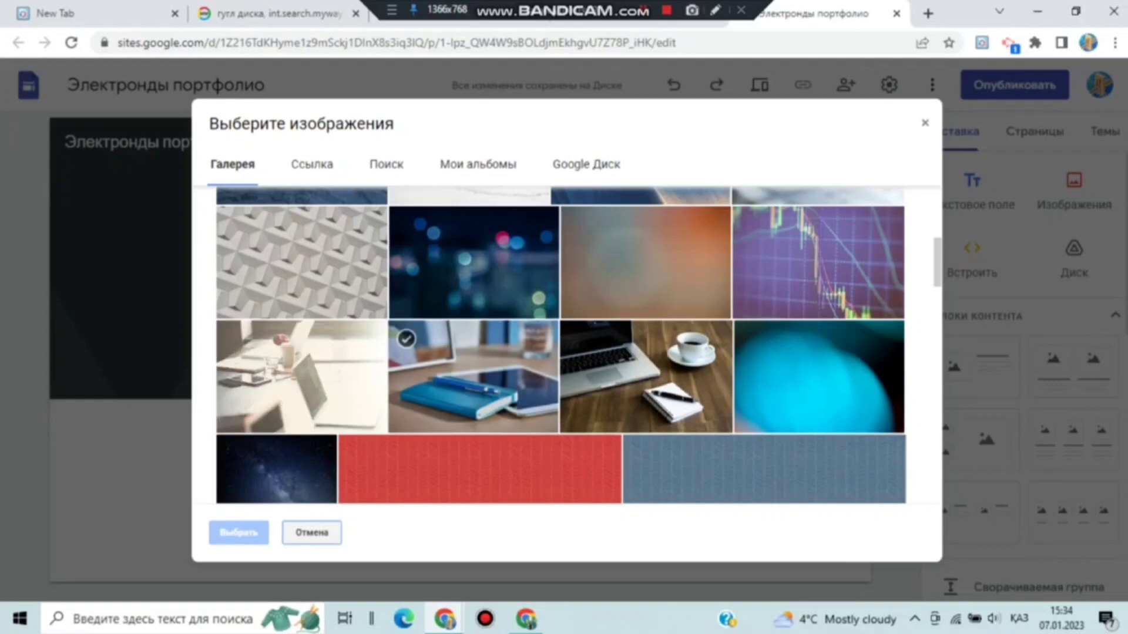
left_click(472, 375)
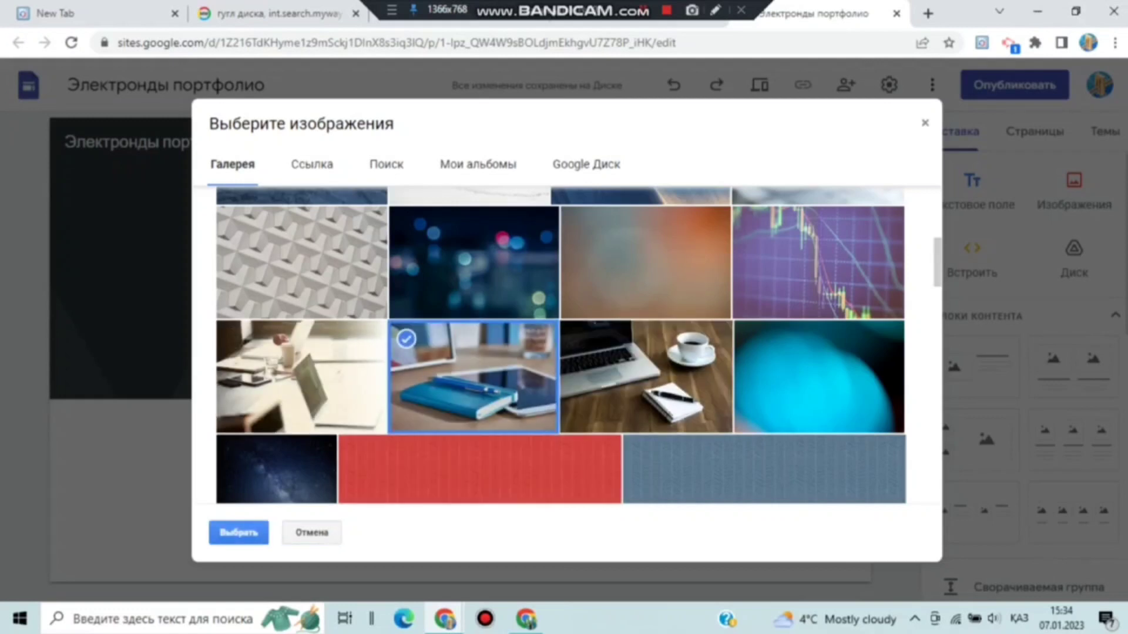
left_click(235, 533)
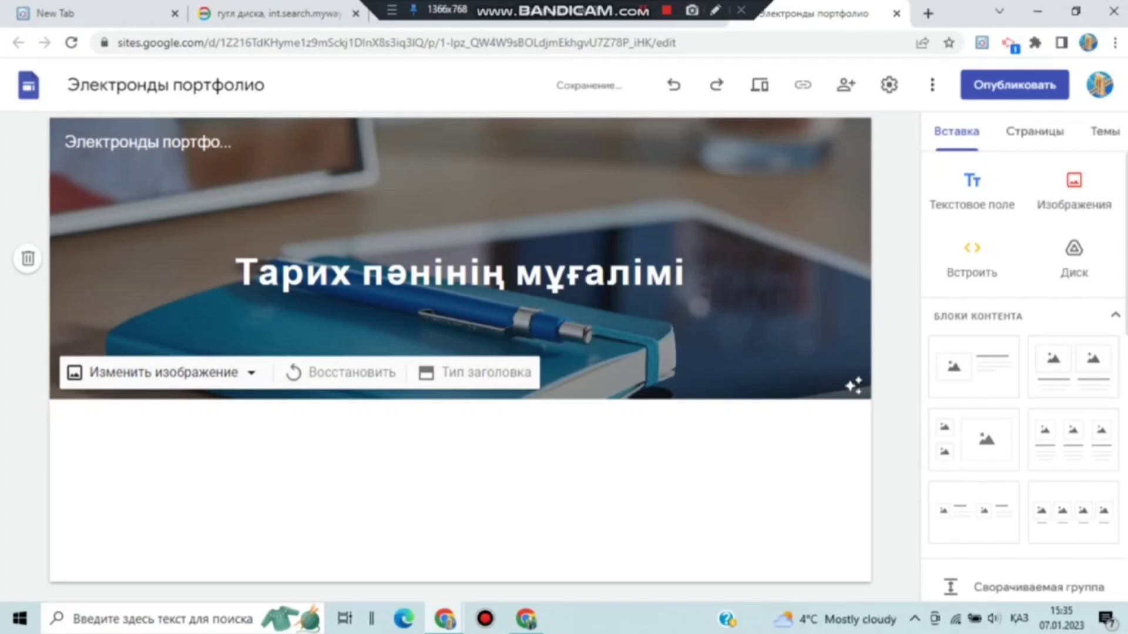
Step: Change the font of the page title "Тарих пәнінің мұғалімі" to Pacifico
left_click(460, 272)
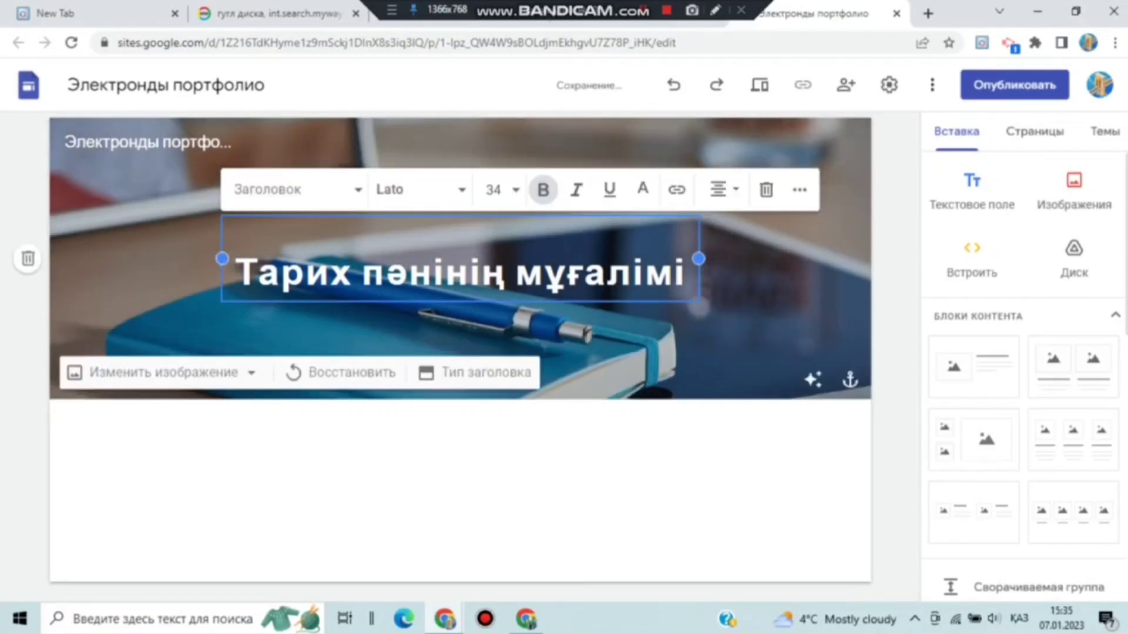
left_click(418, 190)
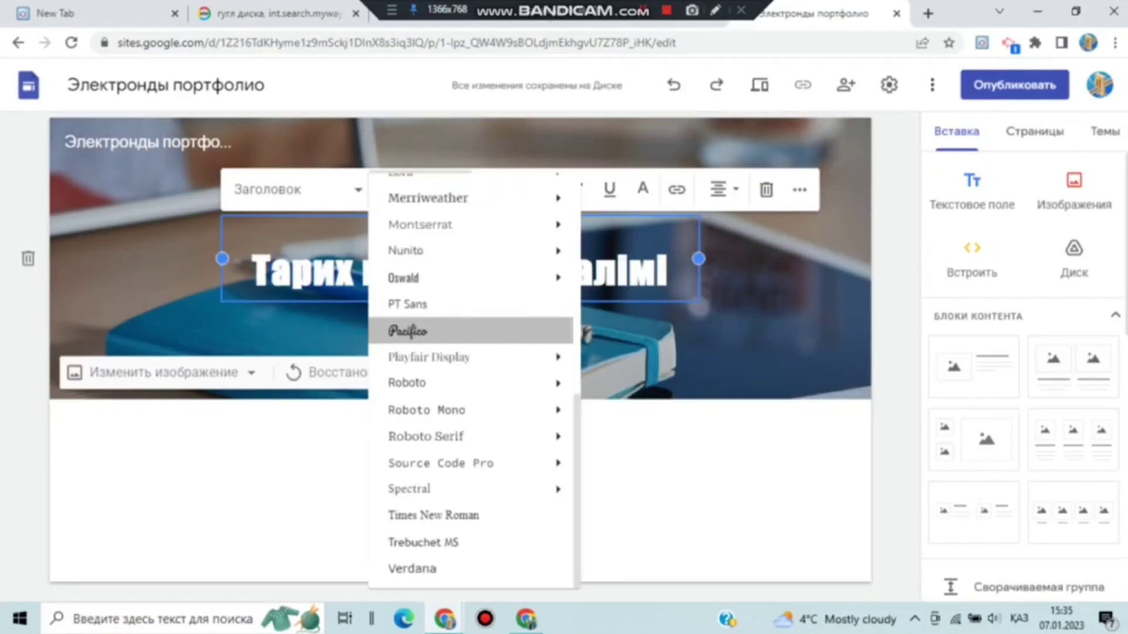
left_click(407, 331)
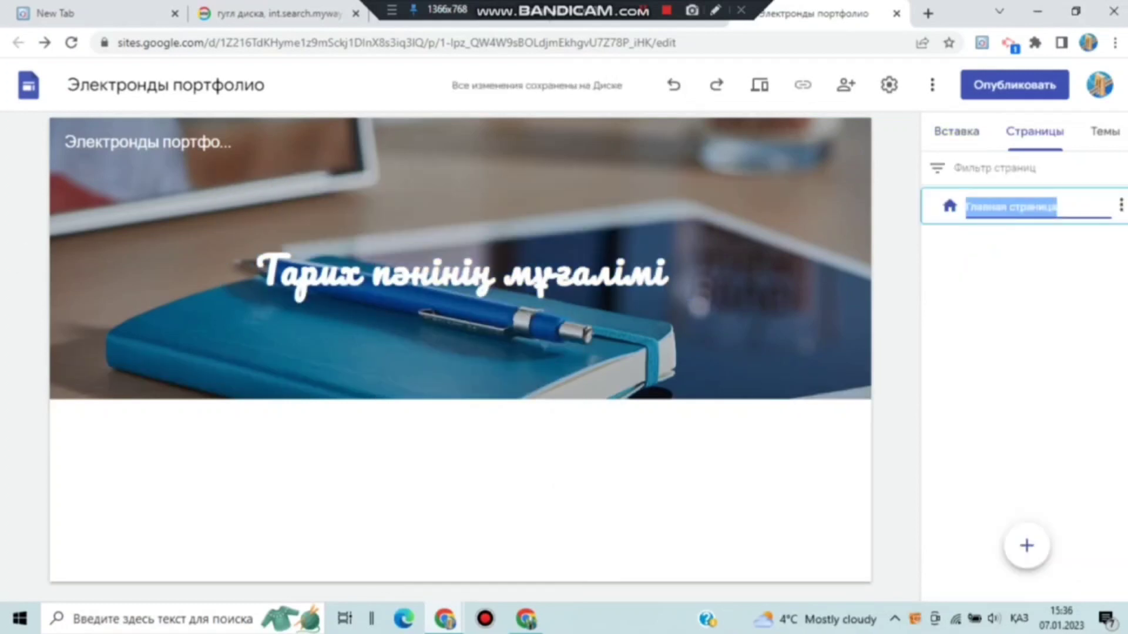
Step: Rename the home page "Главная страница" to "Басты бет"
right_click(1010, 207)
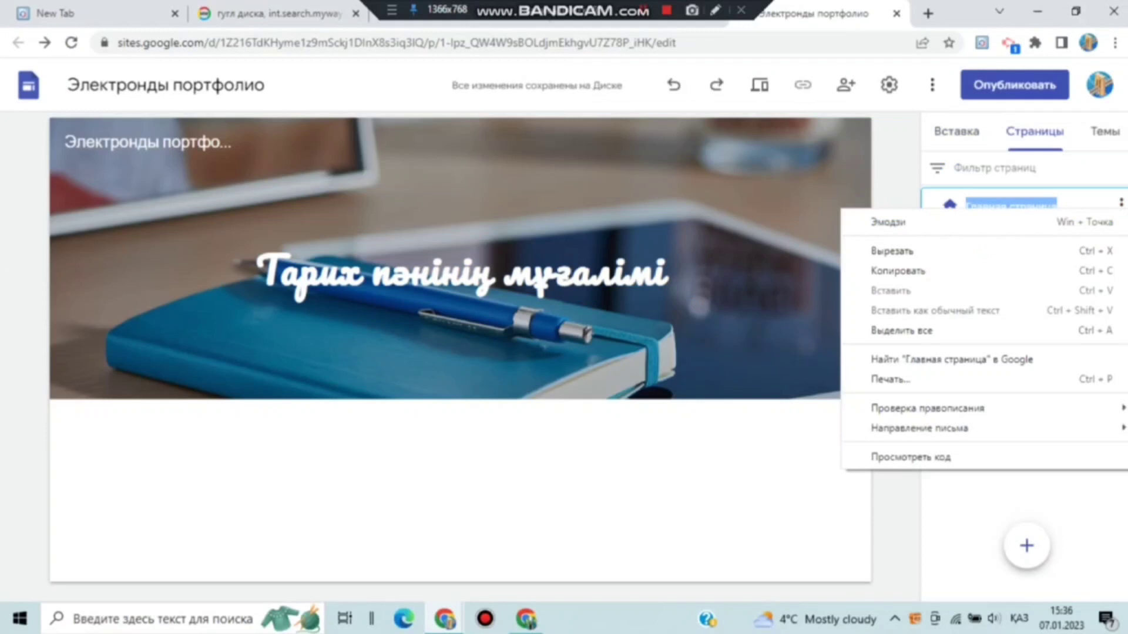
key("Escape")
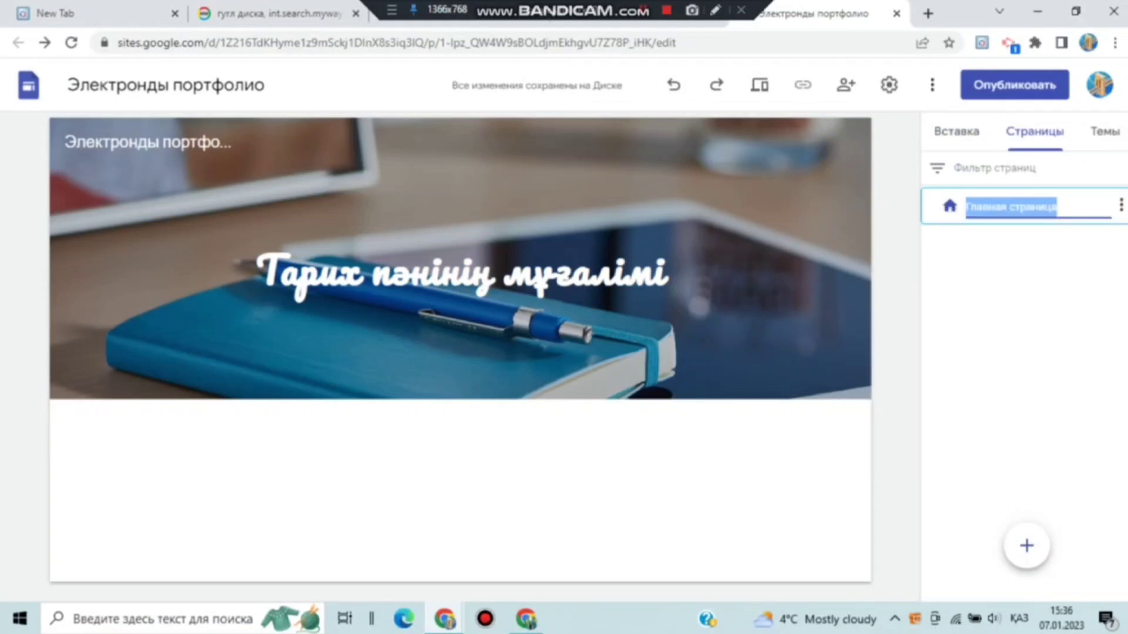
left_click(1037, 207)
key("ctrl+shift+Left")
key("ctrl+shift+Left")
key("BackSpace")
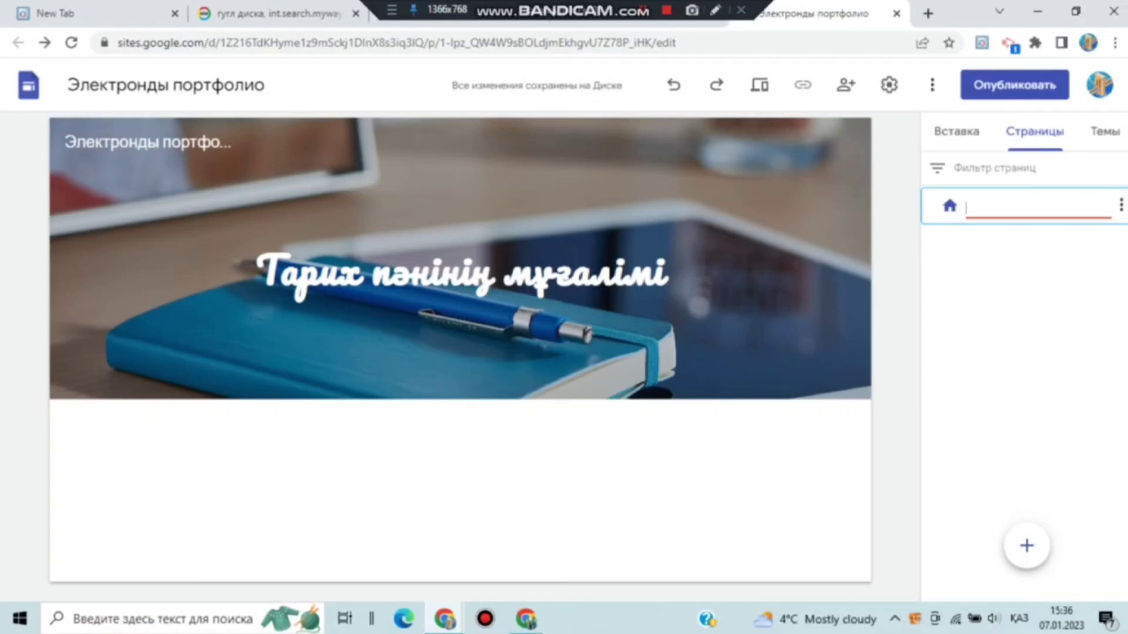
type("Басты бет")
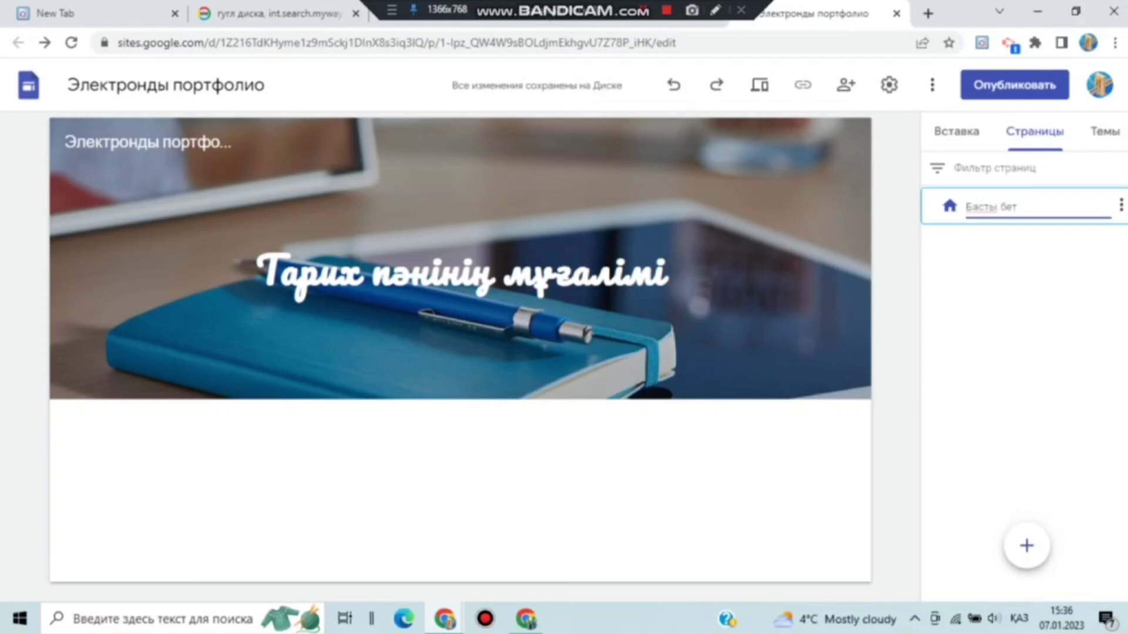
key("Return")
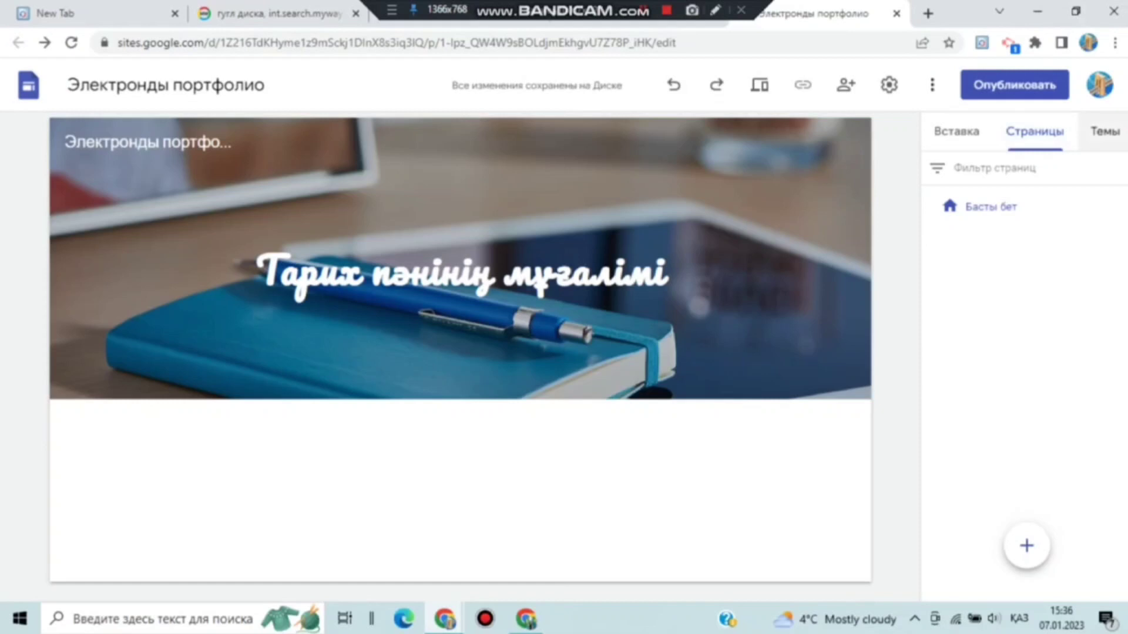
Step: Try the themes Впечатление, Уровень and Мечта on the site one after another
left_click(1104, 131)
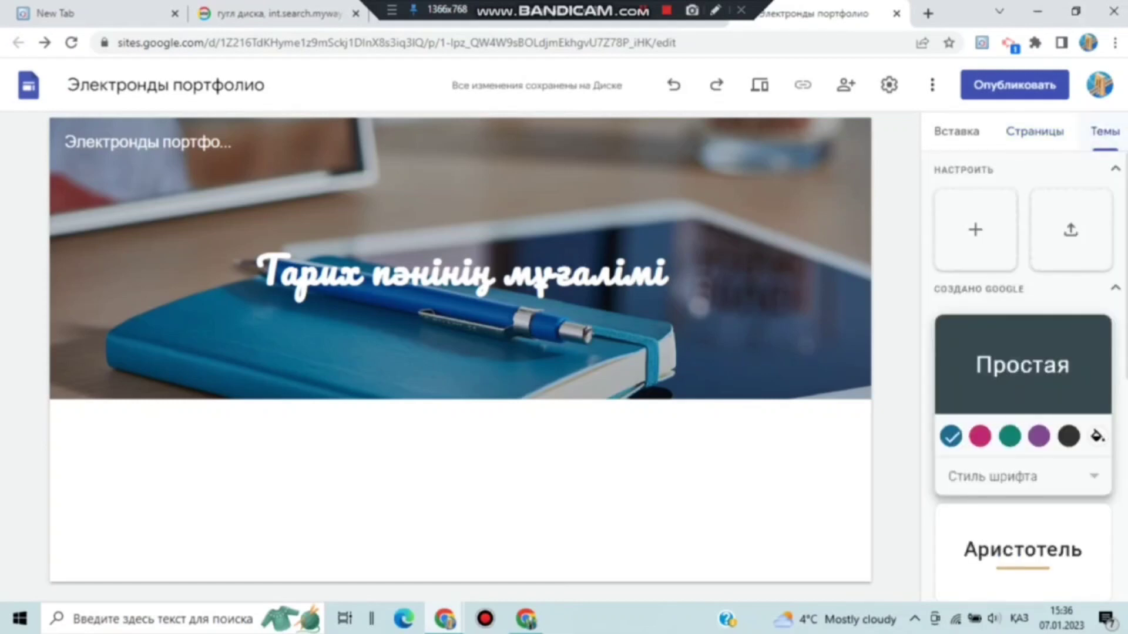
scroll(1023, 375, "down", 8)
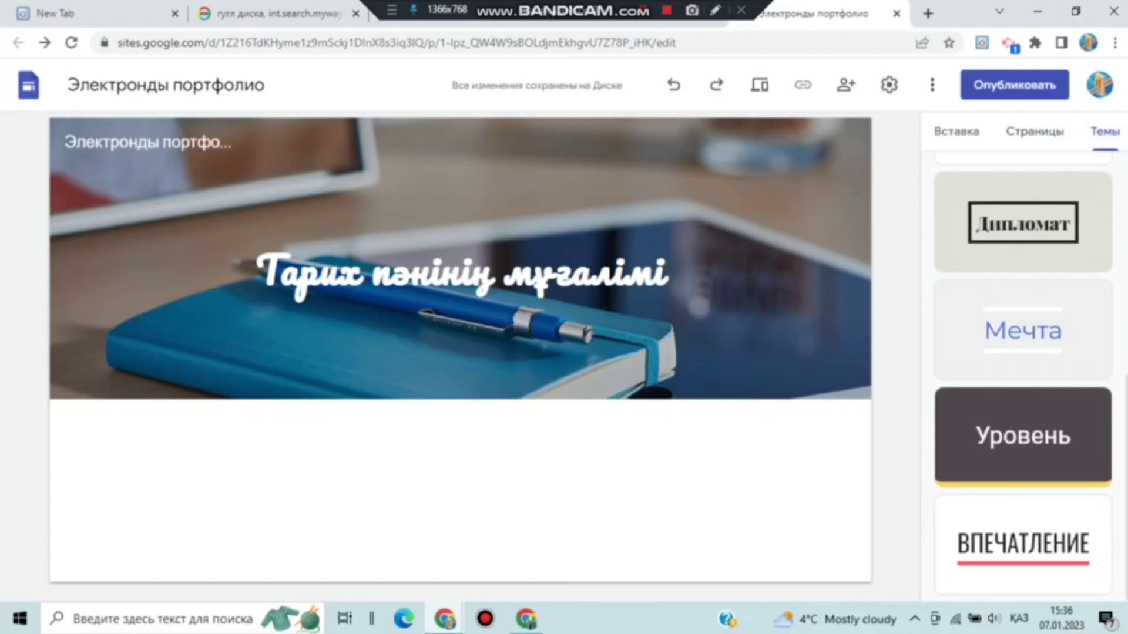
left_click(1022, 545)
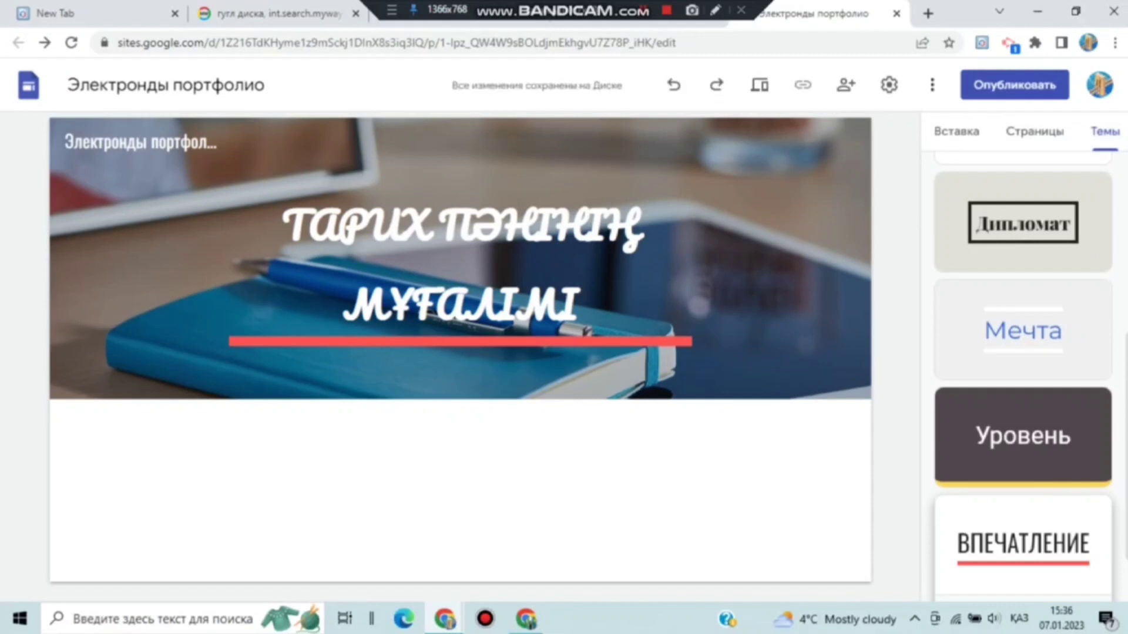
left_click(1022, 436)
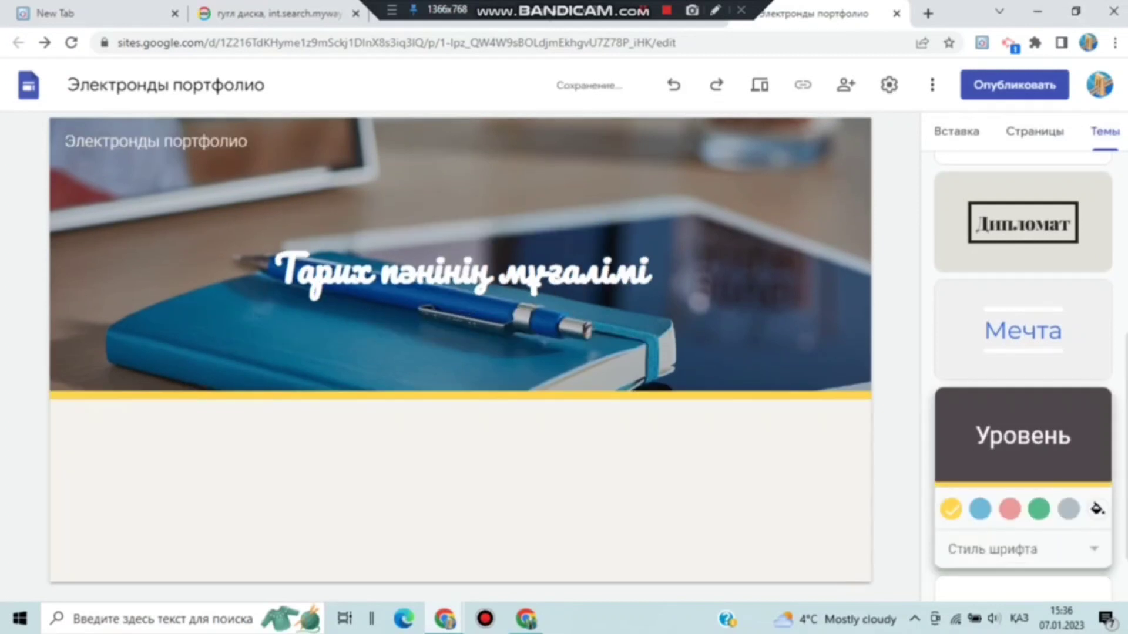
left_click(1022, 331)
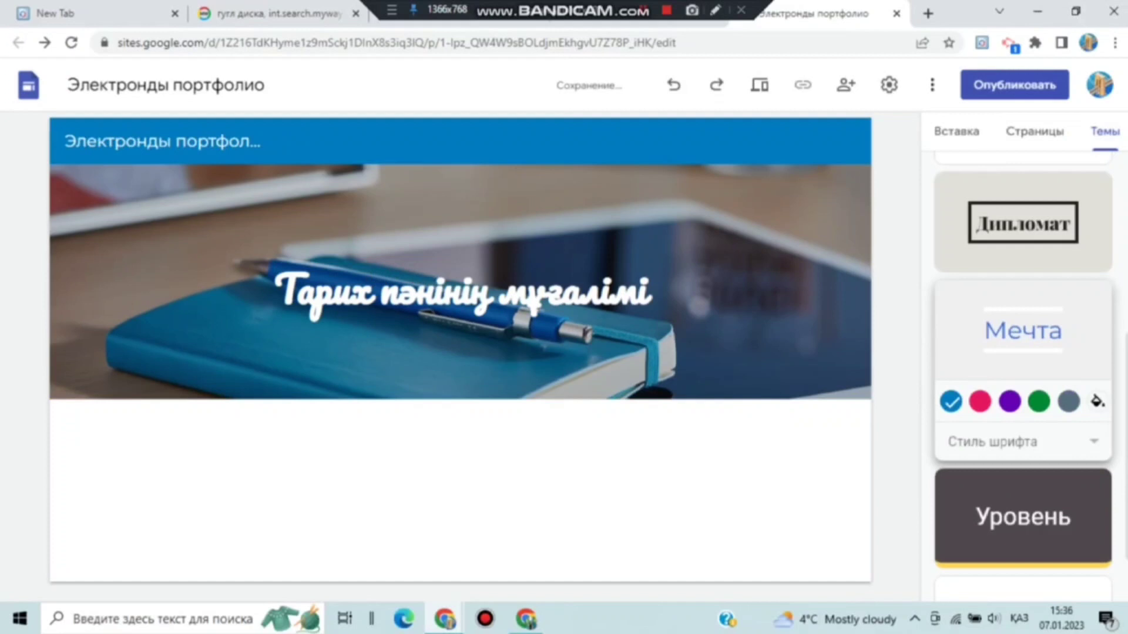
Step: Apply the Аристотель theme to the site with the Полужирный font style
scroll(1023, 376, "up", 3)
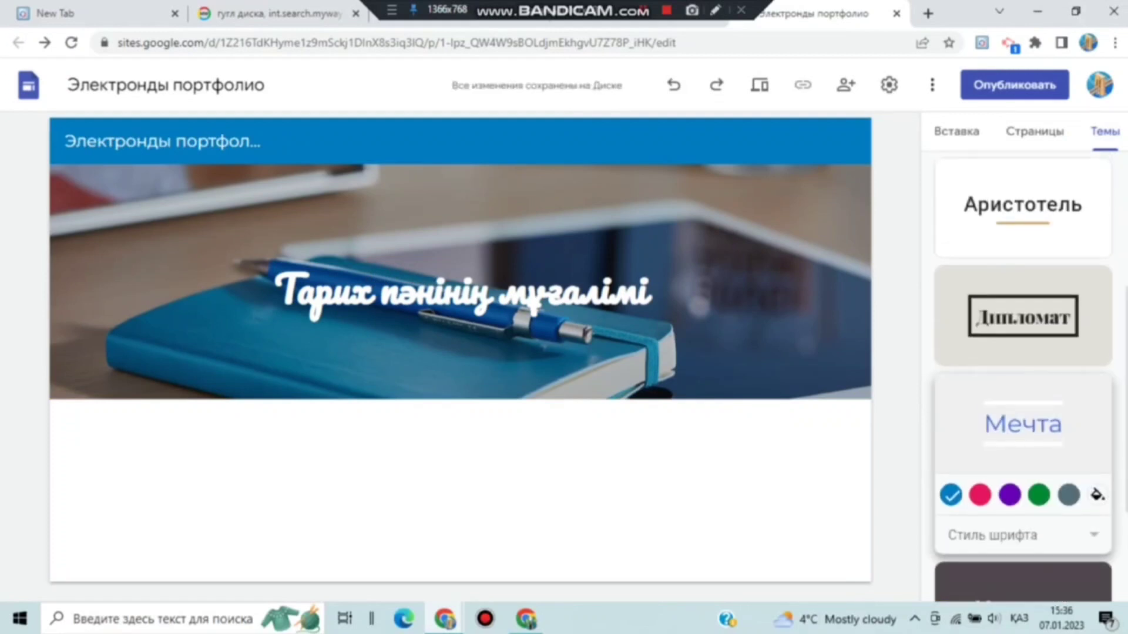
left_click(1023, 280)
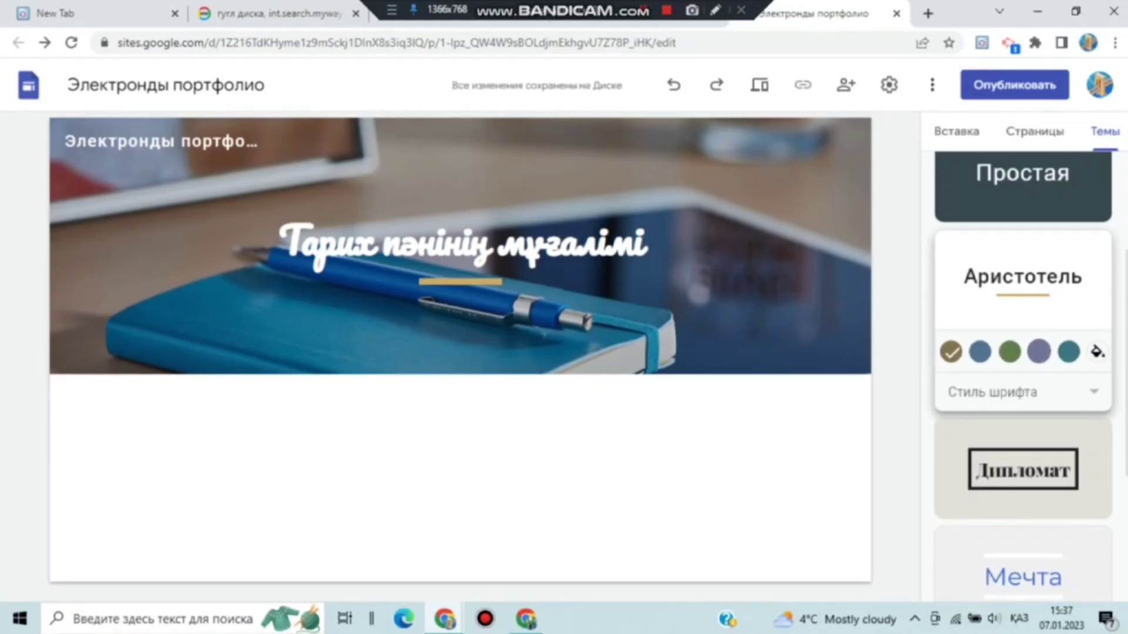
left_click(1021, 392)
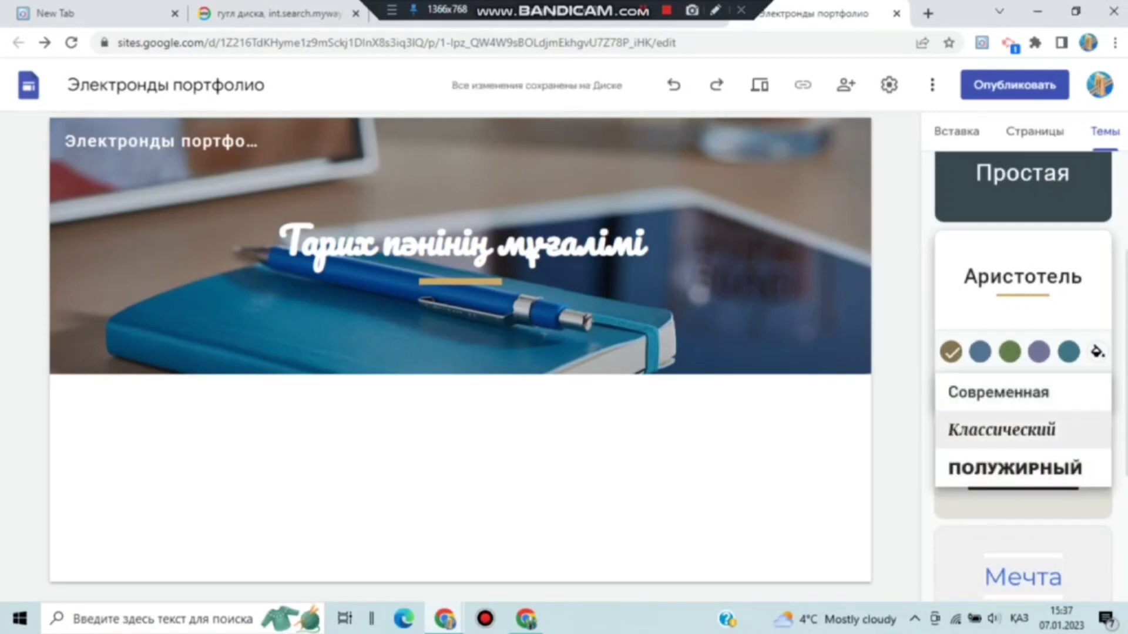
left_click(1014, 468)
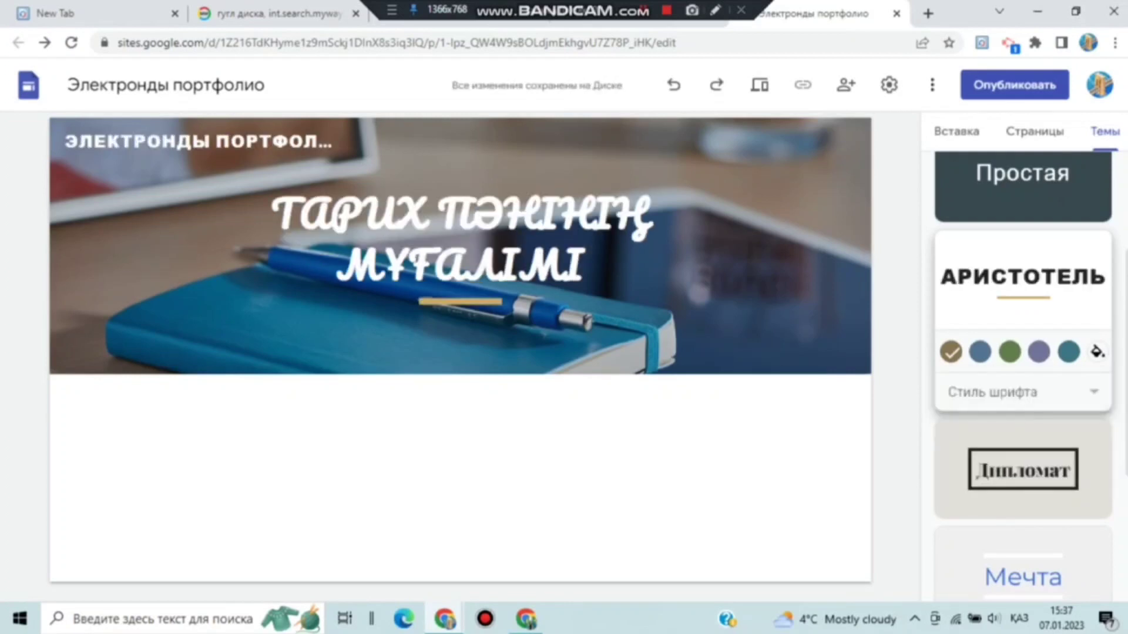
left_click(1023, 470)
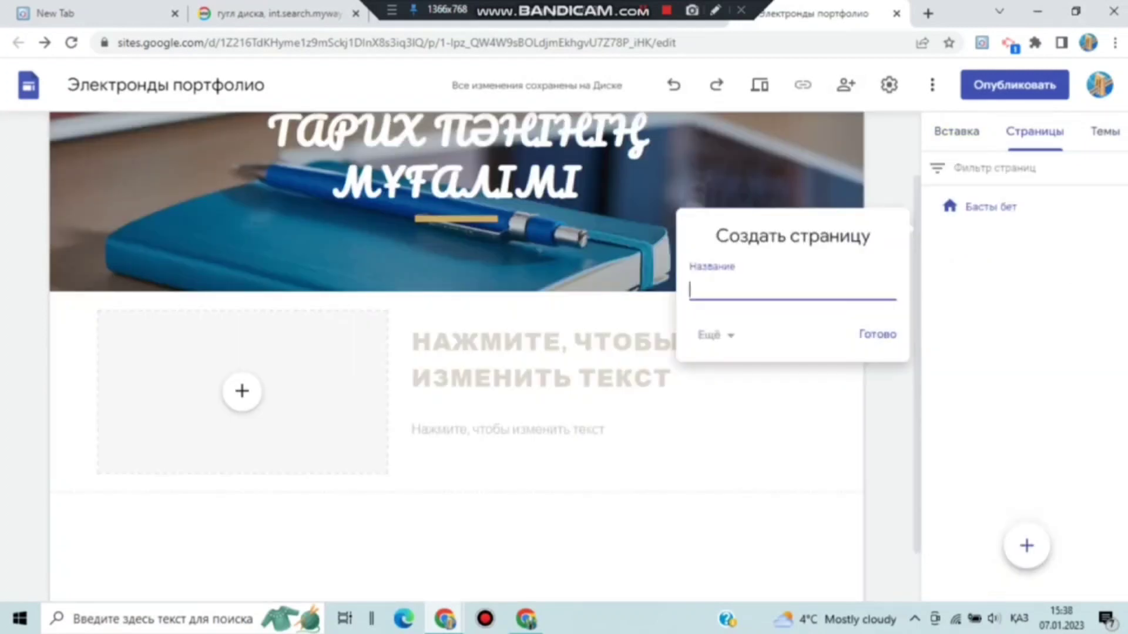
Step: Create a new page named "Түйіндеме" and select it in the page list
type("йіндеме")
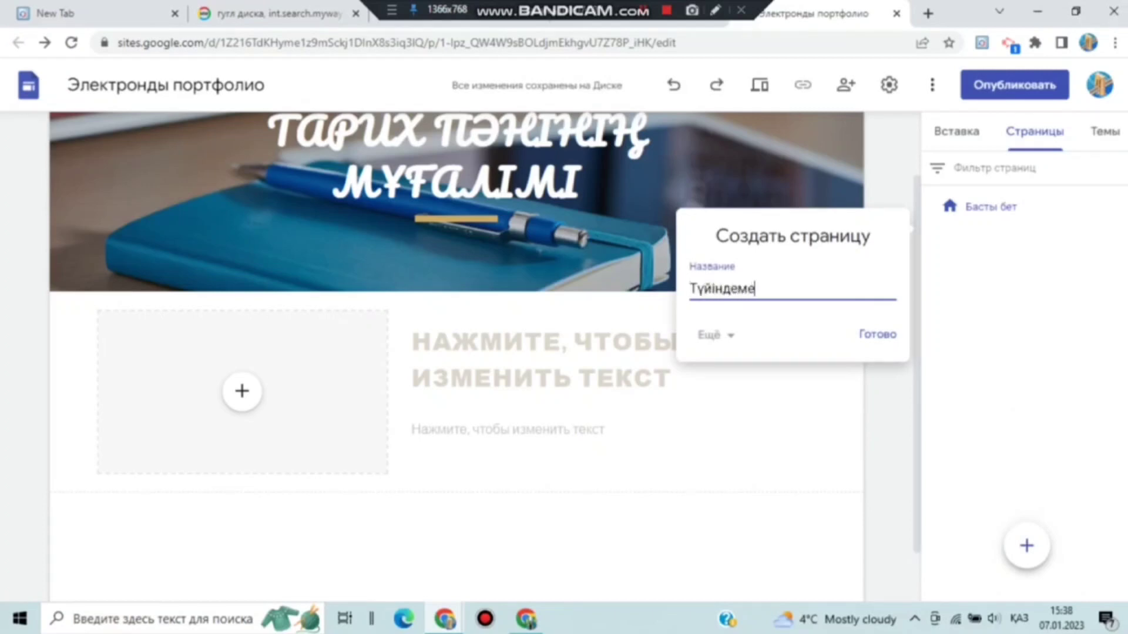
key("Return")
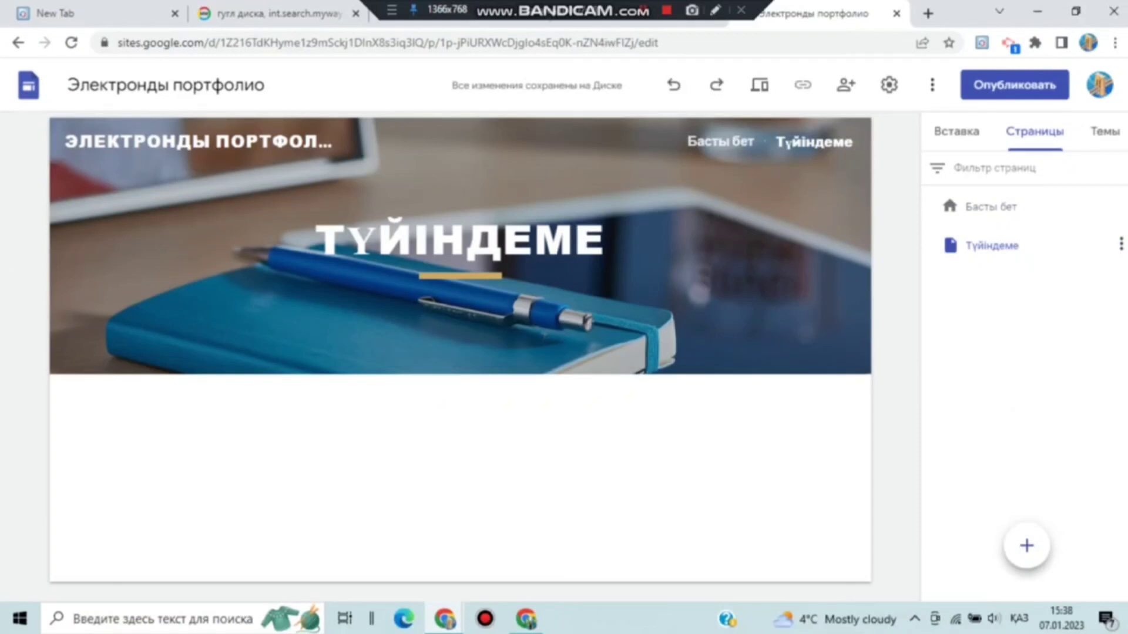
left_click(1035, 252)
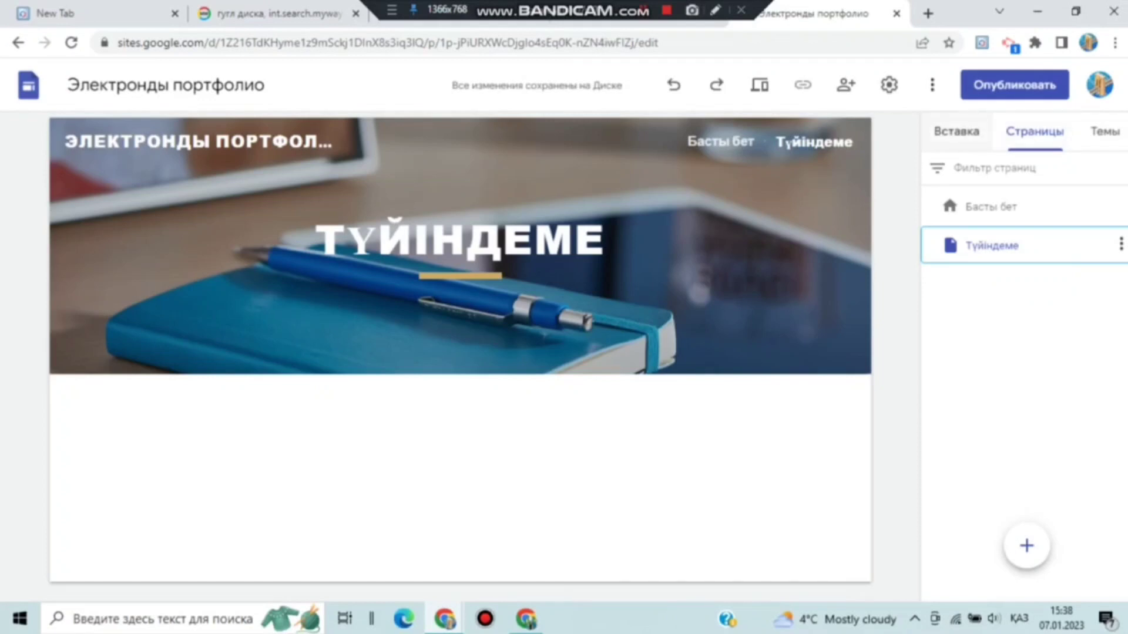
Step: Check the site navigation by switching between the Басты бет and Түйіндеме pages, ending on Түйіндеме
left_click(957, 131)
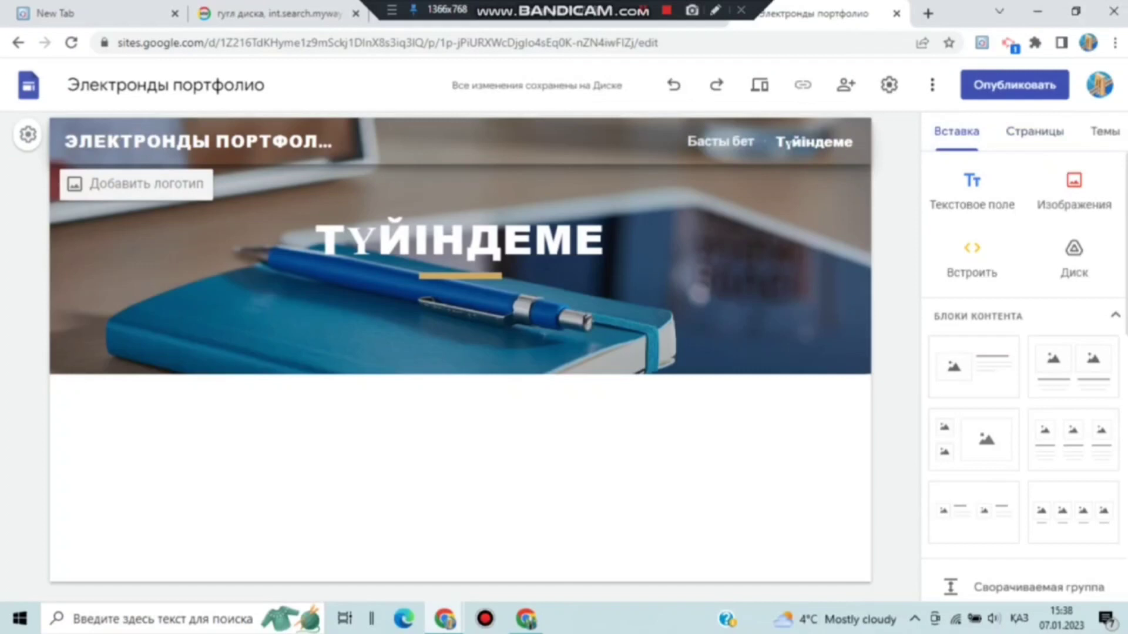
left_click(720, 142)
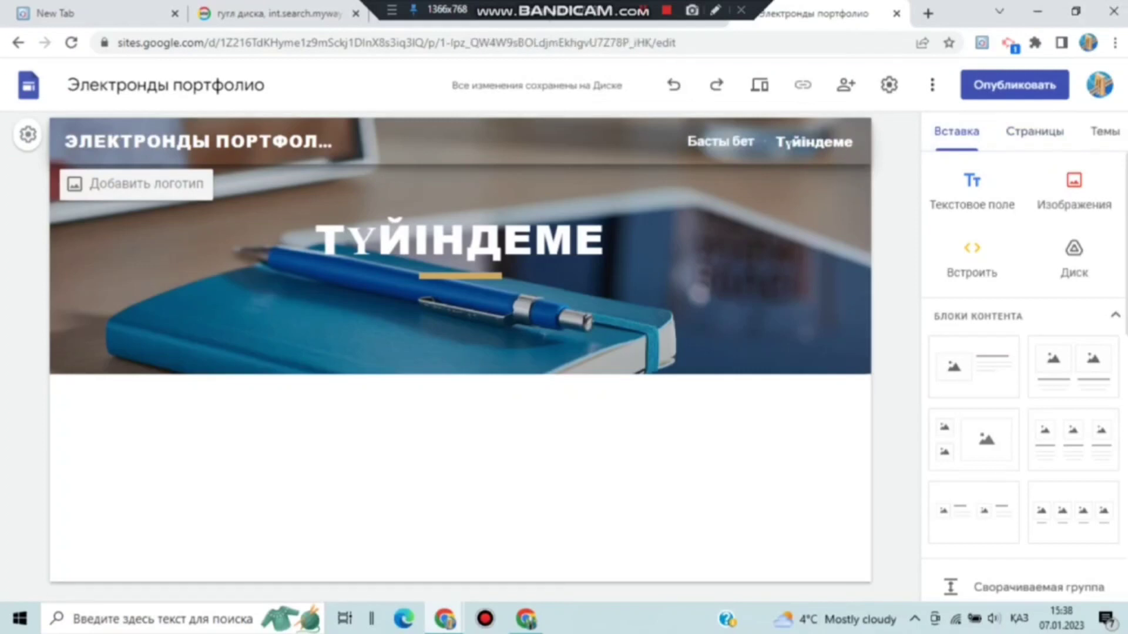
left_click(814, 142)
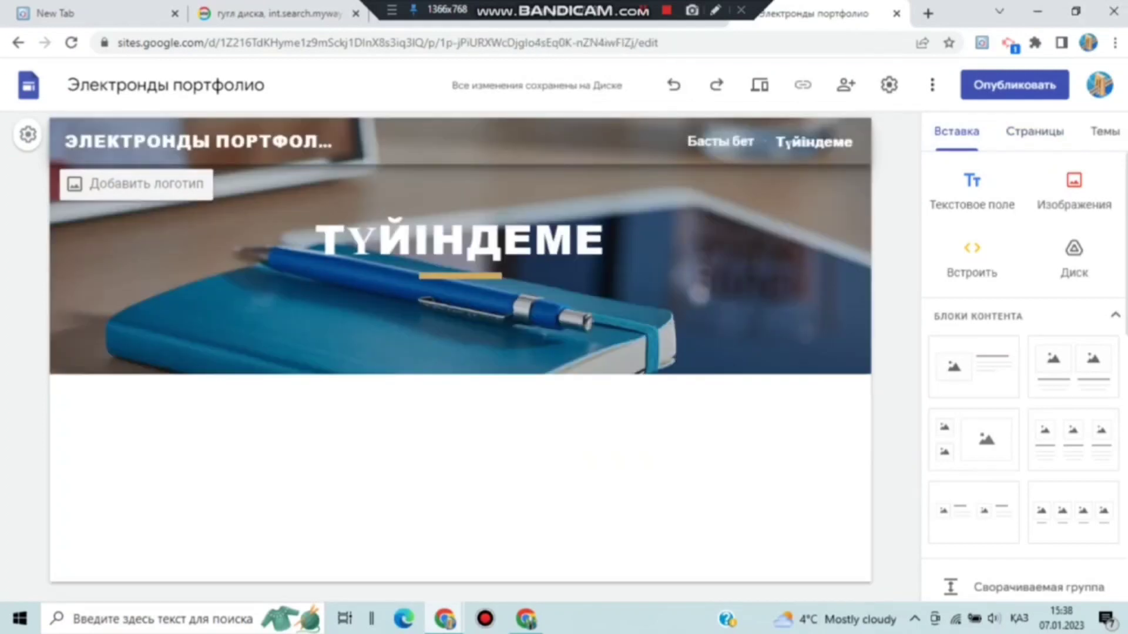
left_click(720, 142)
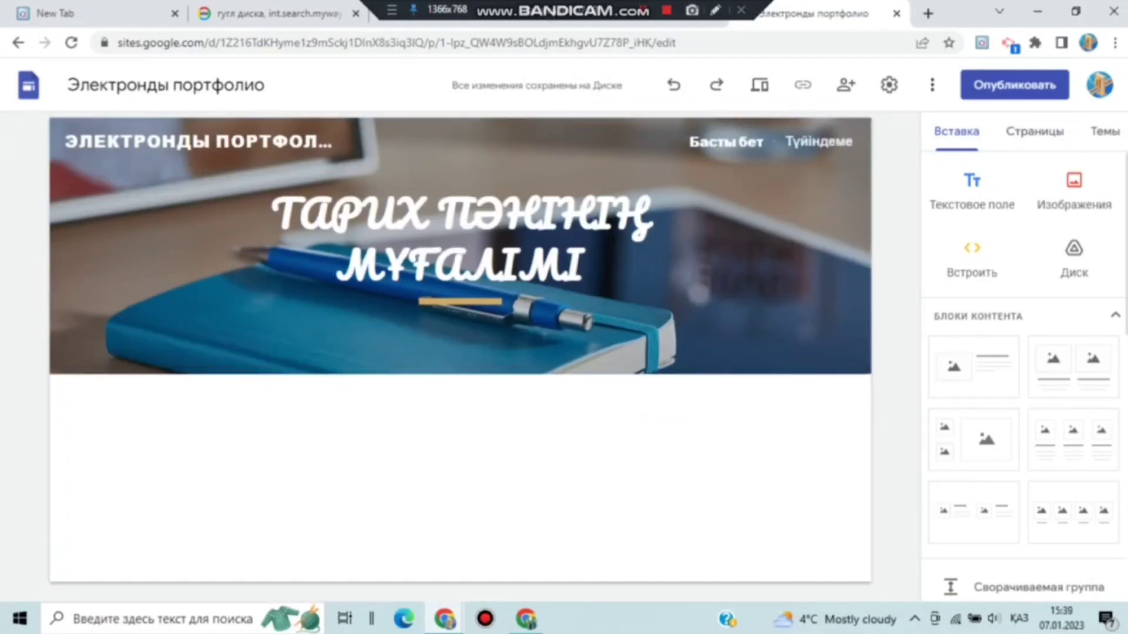
left_click(818, 141)
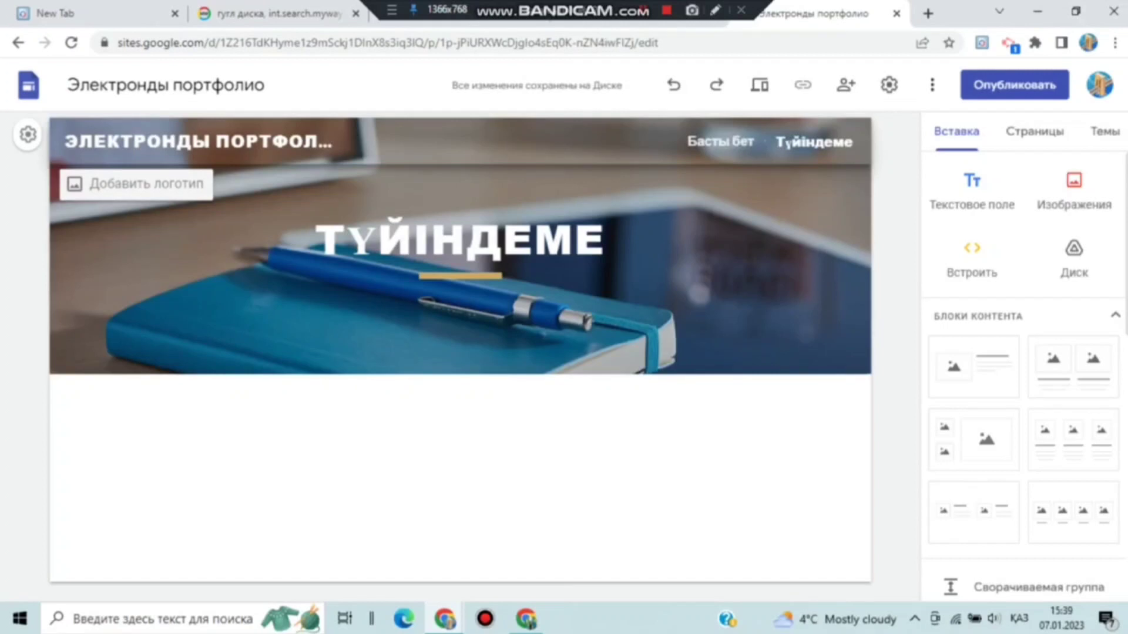
Step: Fill the image placeholder on the Түйіндеме page with "WhatsApp Image 2022-12-02 at 23.49.15" from the менің суреттерім folder and adjust its framing
scroll(241, 329, "down", 2)
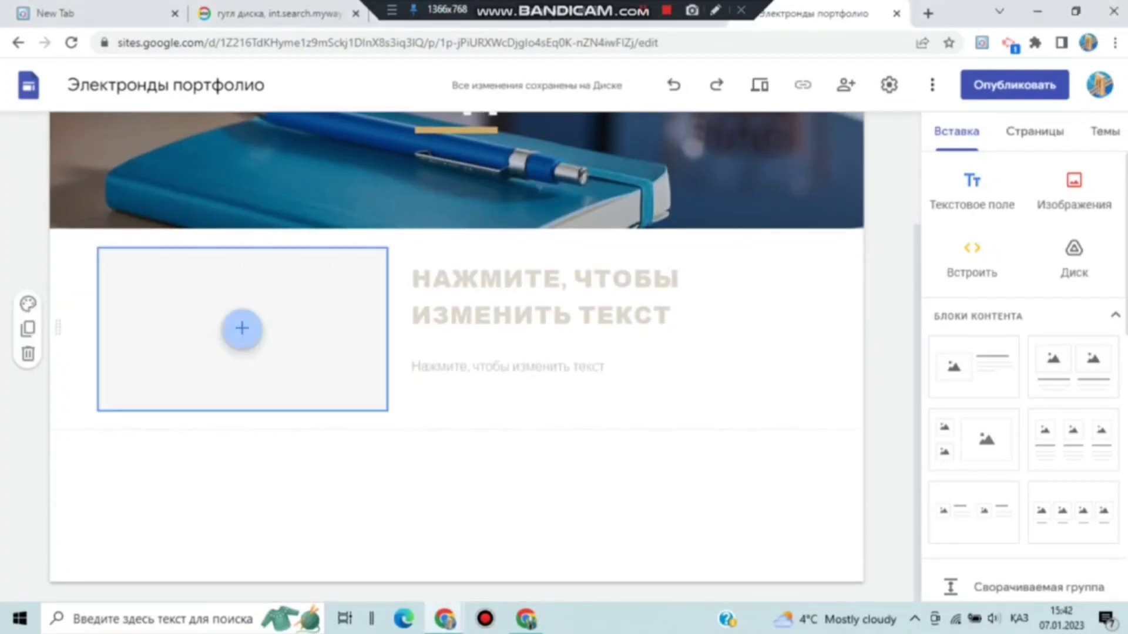
left_click(242, 327)
key("Escape")
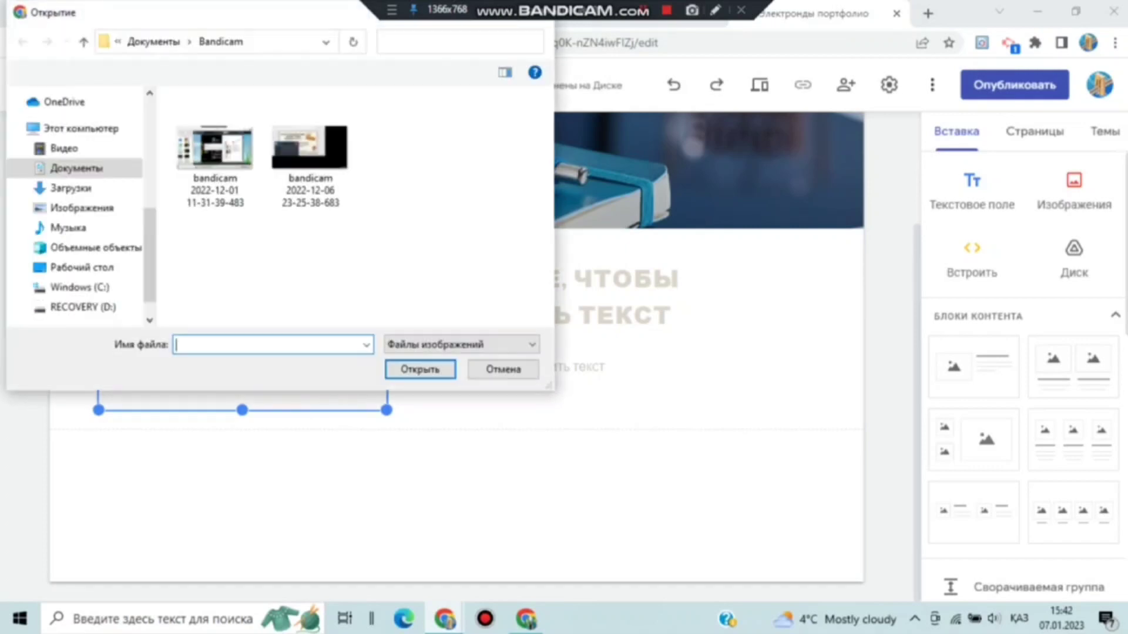
scroll(491, 264, "up", 5)
left_click(214, 147)
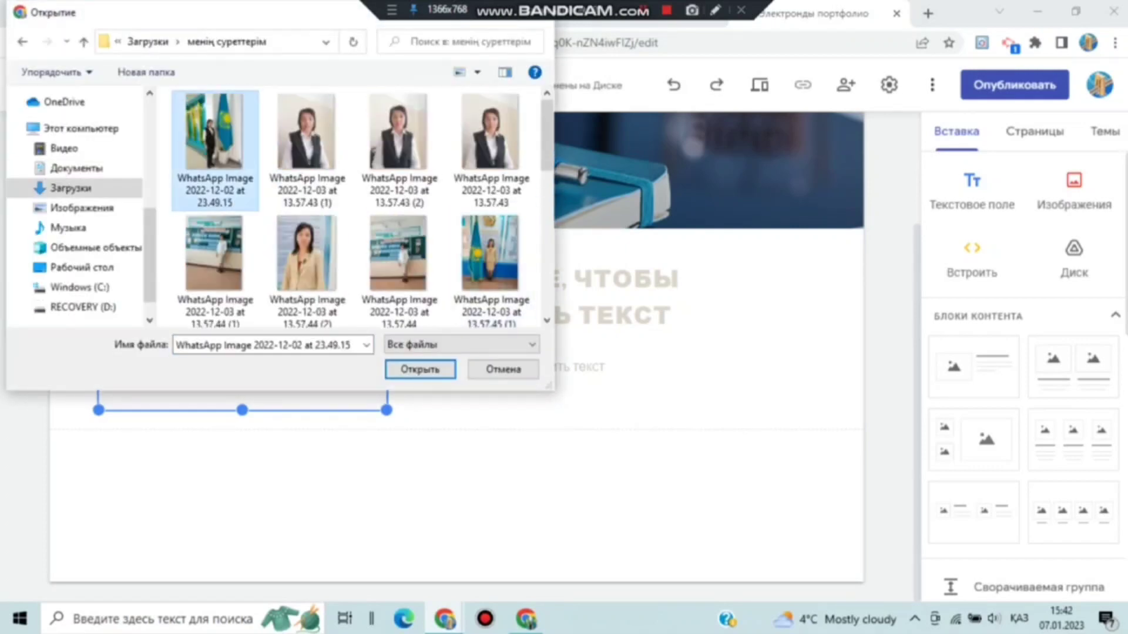
left_click(420, 369)
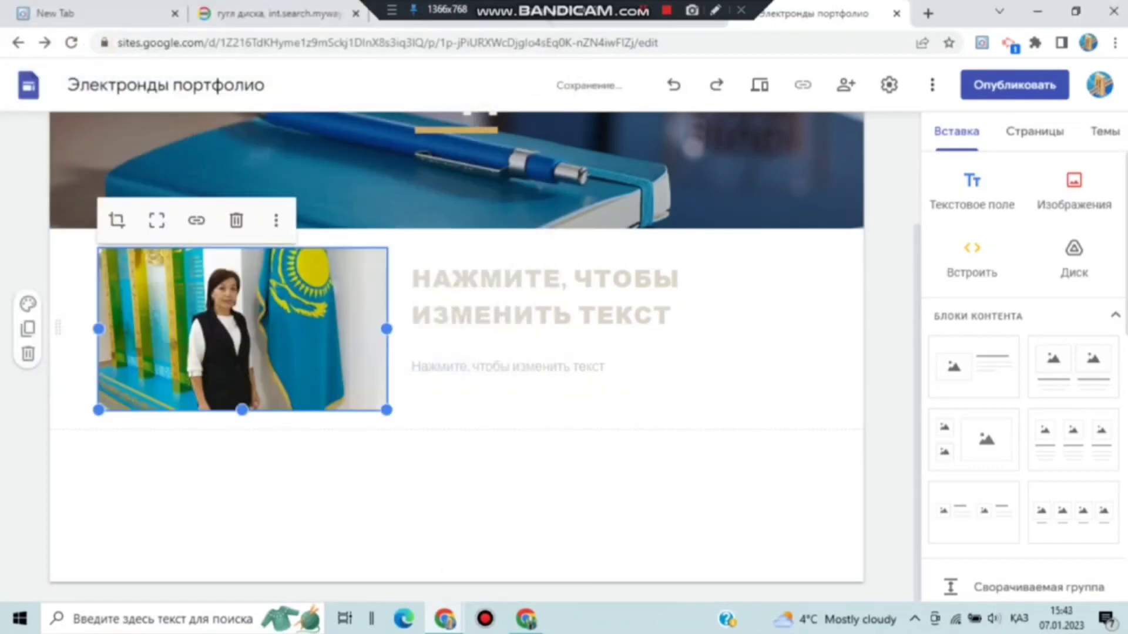
left_click_drag(242, 329, 311, 376)
scroll(456, 346, "up", 3)
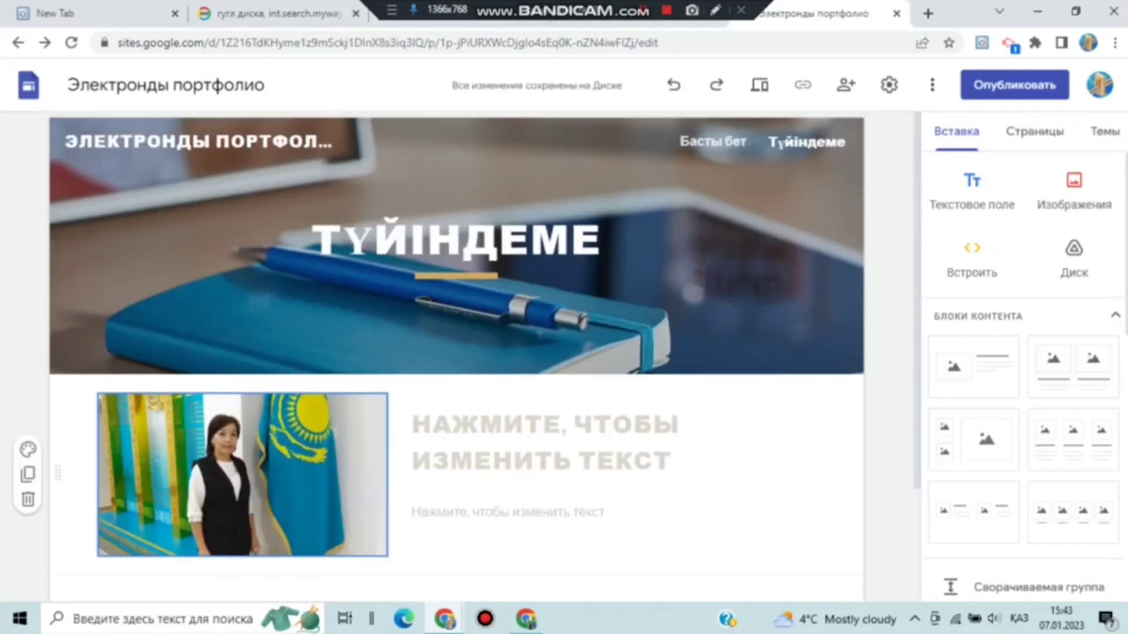
Step: Enter the heading "ӨЗІМ ЖАЙЛЫ" in the text block beside the photo
scroll(456, 346, "down", 1)
left_click(412, 341)
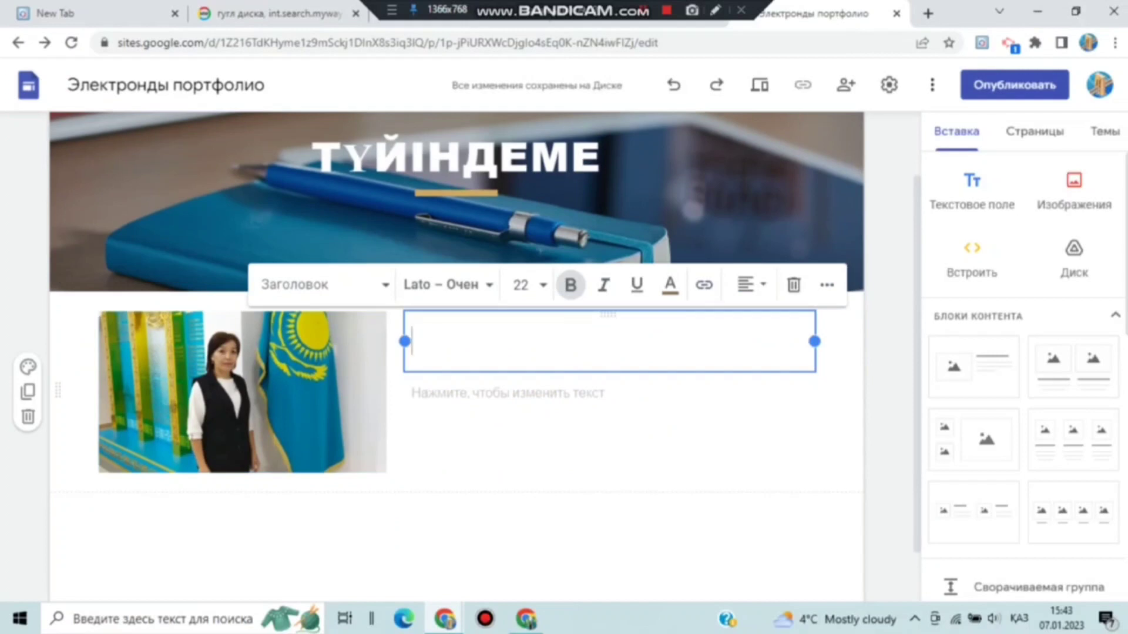
type("ӨЗІМ")
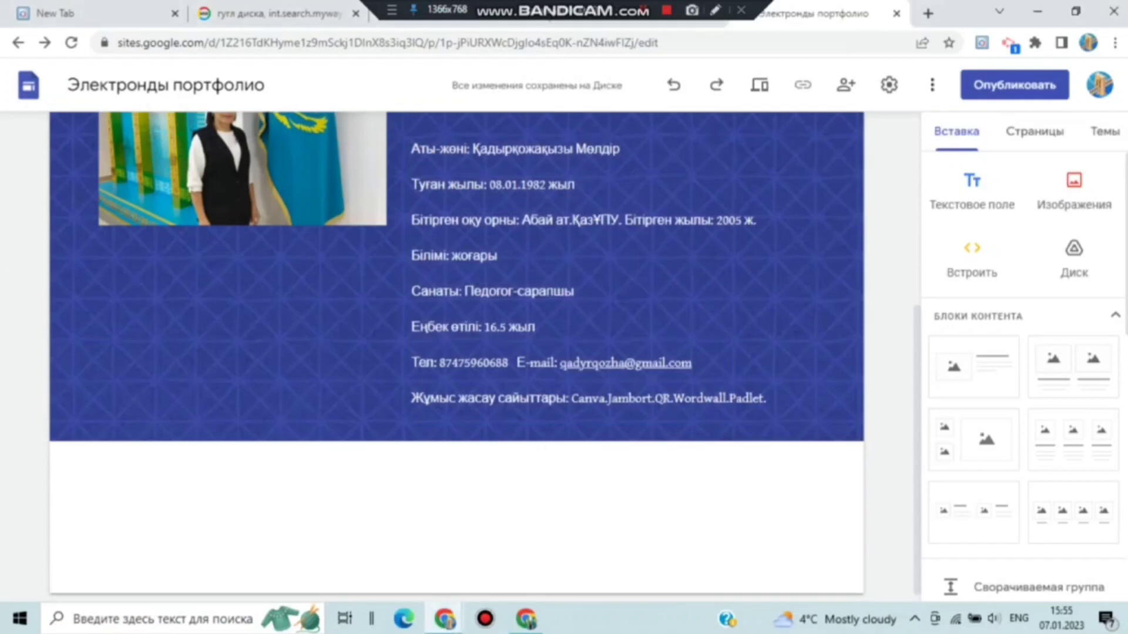
Step: Review the heading, photo and personal details in the profile section of the Түйіндеме page
scroll(456, 352, "up", 3)
scroll(456, 352, "up", 2)
scroll(456, 353, "down", 6)
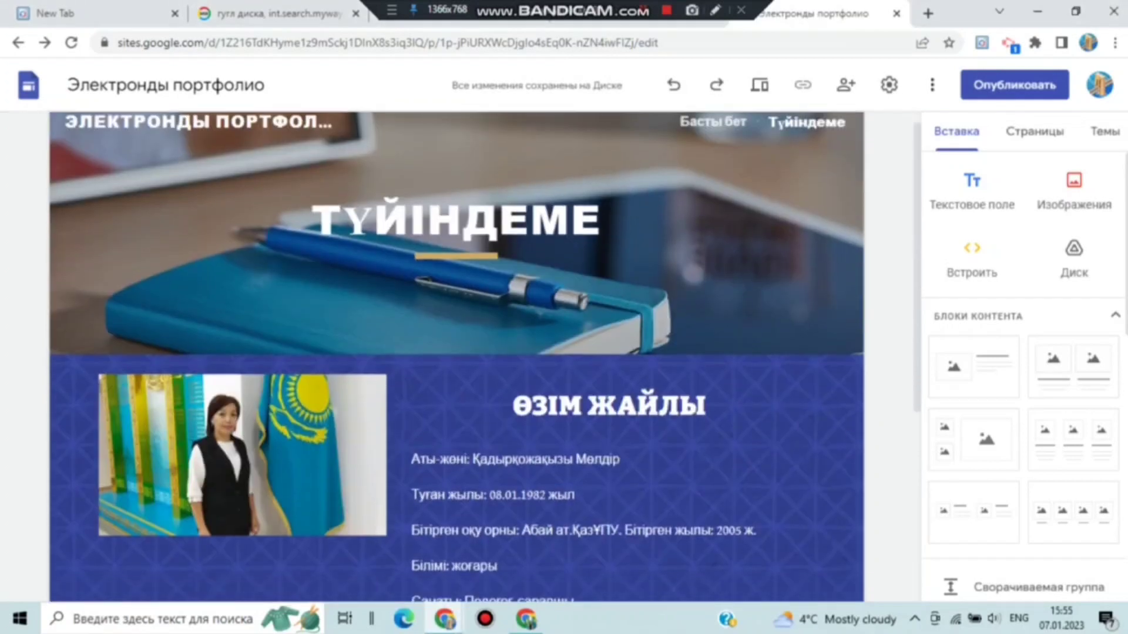
scroll(456, 353, "up", 2)
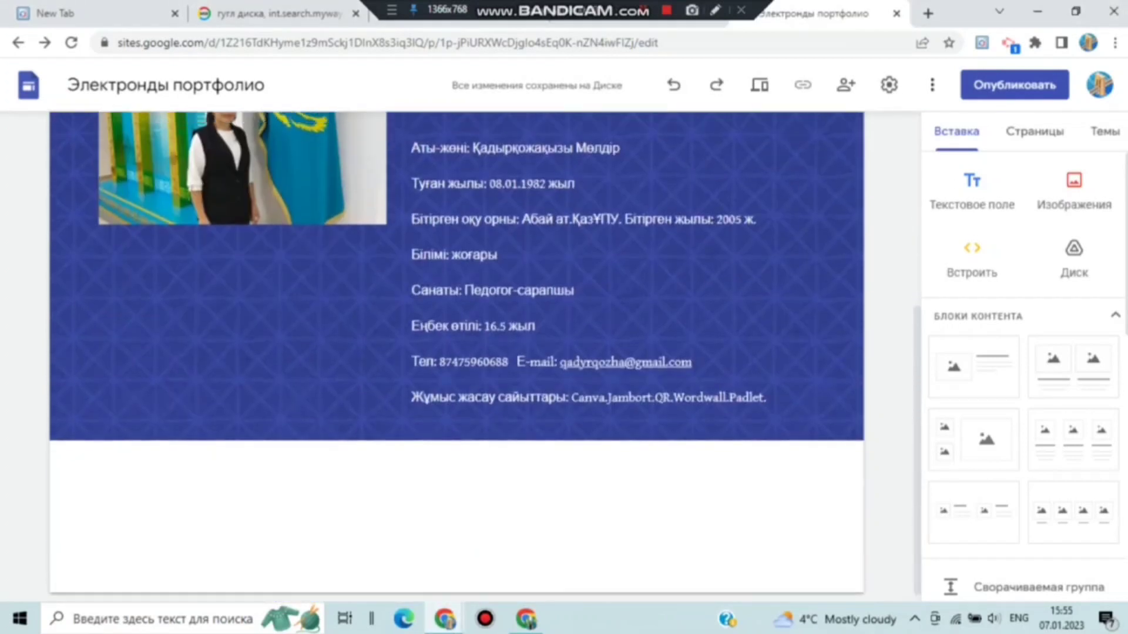
Step: Create a new site page named "ҚҰжаттар"
left_click(1035, 131)
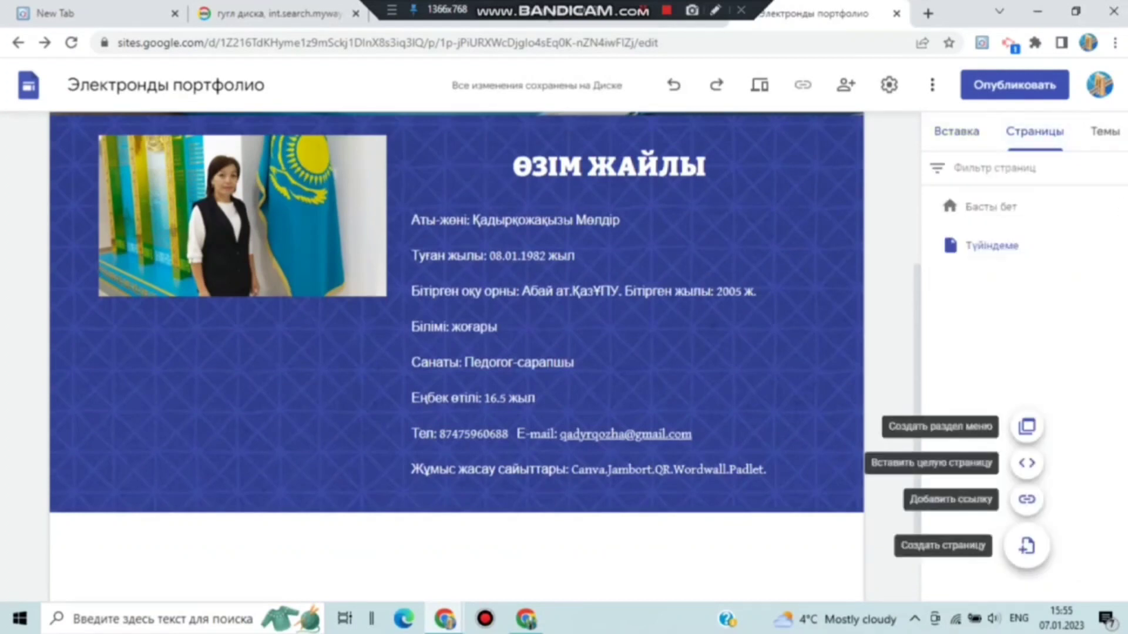
left_click(1026, 545)
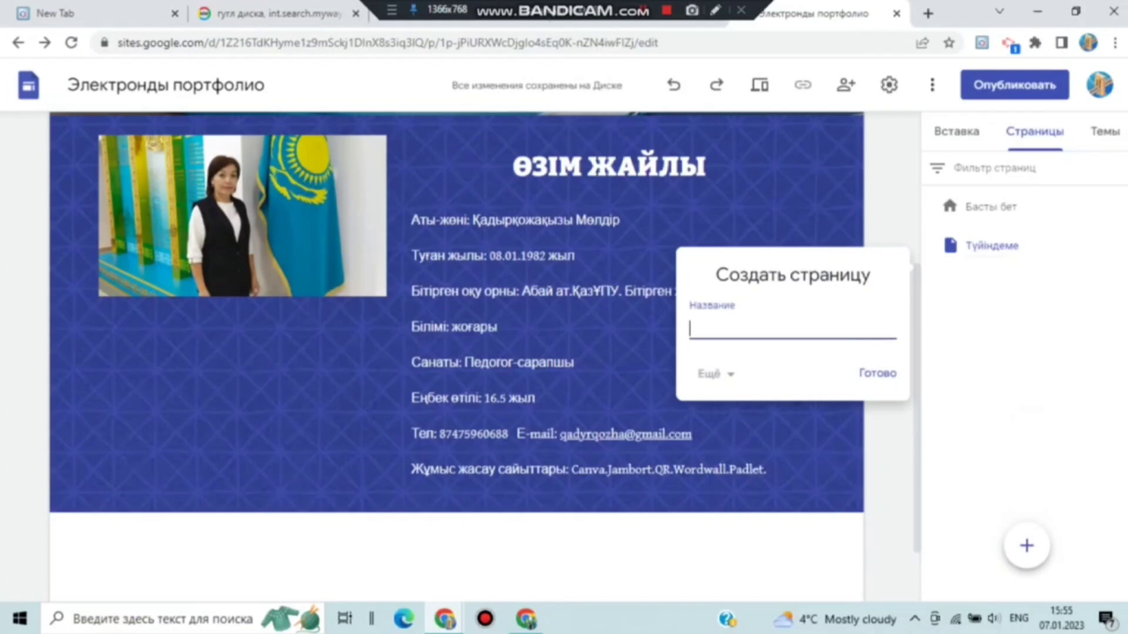
type(")9")
key("BackSpace")
key("alt+shift")
type("ҚҮжаттар")
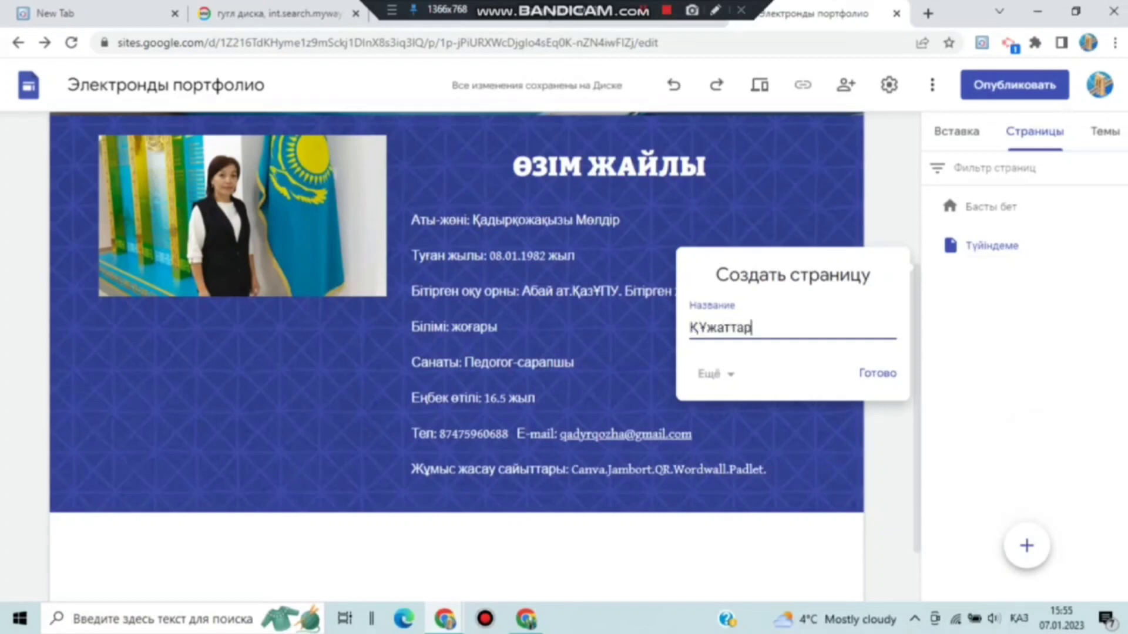
key("Return")
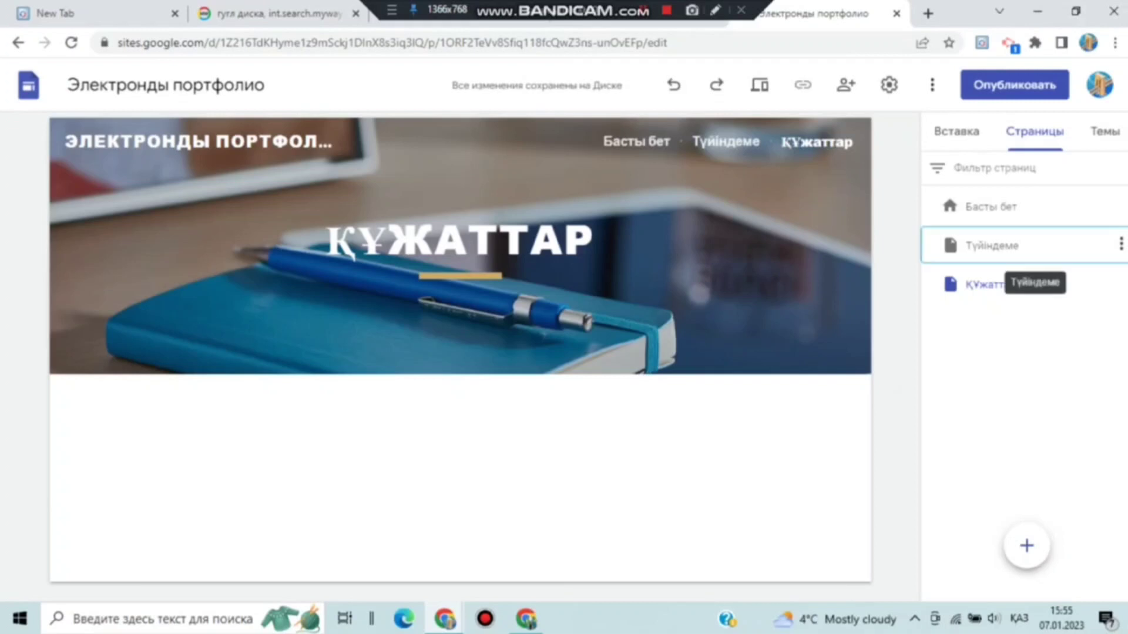
Step: Check the site pages by switching between Түйіндеме, Басты бет and ҚҰжаттар
left_click(998, 246)
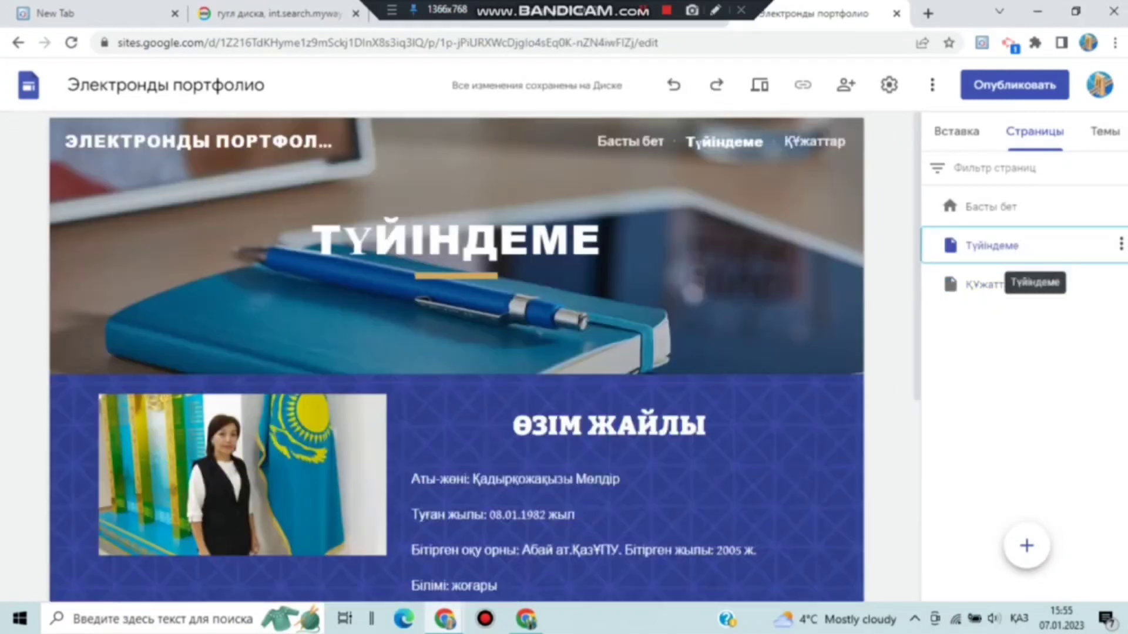
left_click(993, 206)
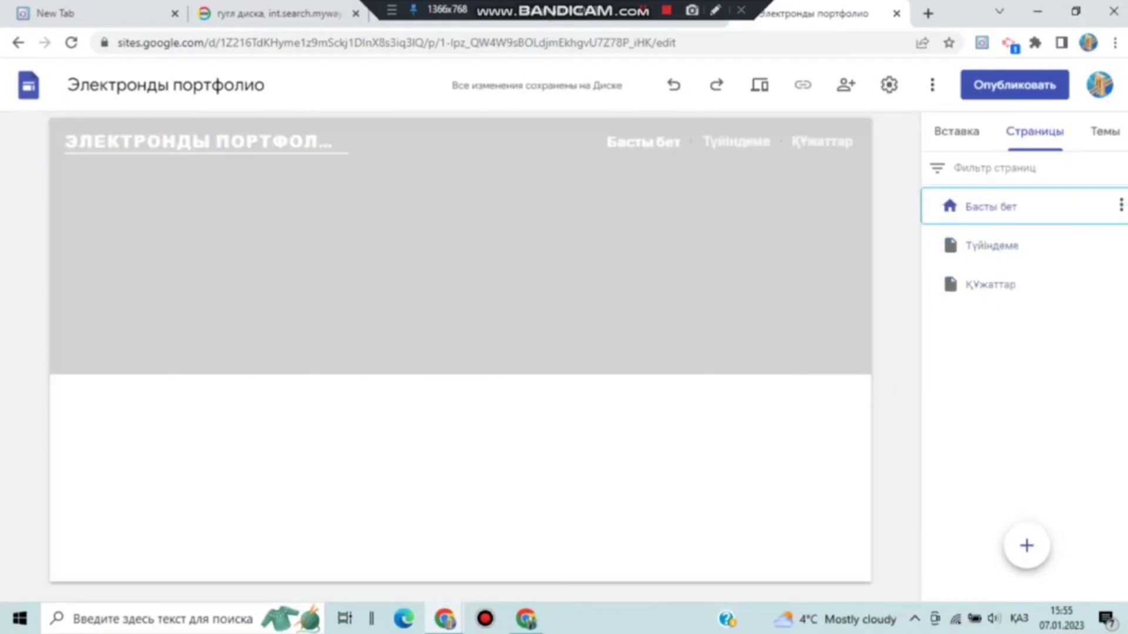
left_click(999, 284)
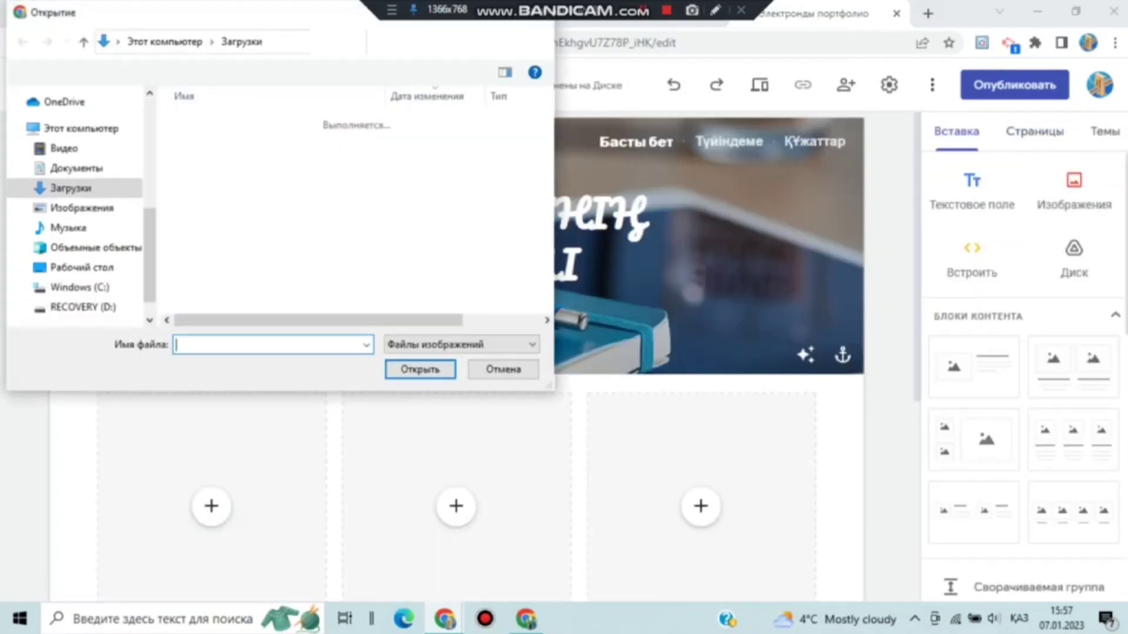
Step: Upload the identity card picture "WhatsApp Image 2023-01-07 at 15.26.02" from Загрузки into the first image placeholder of the three-column block
left_click(329, 144)
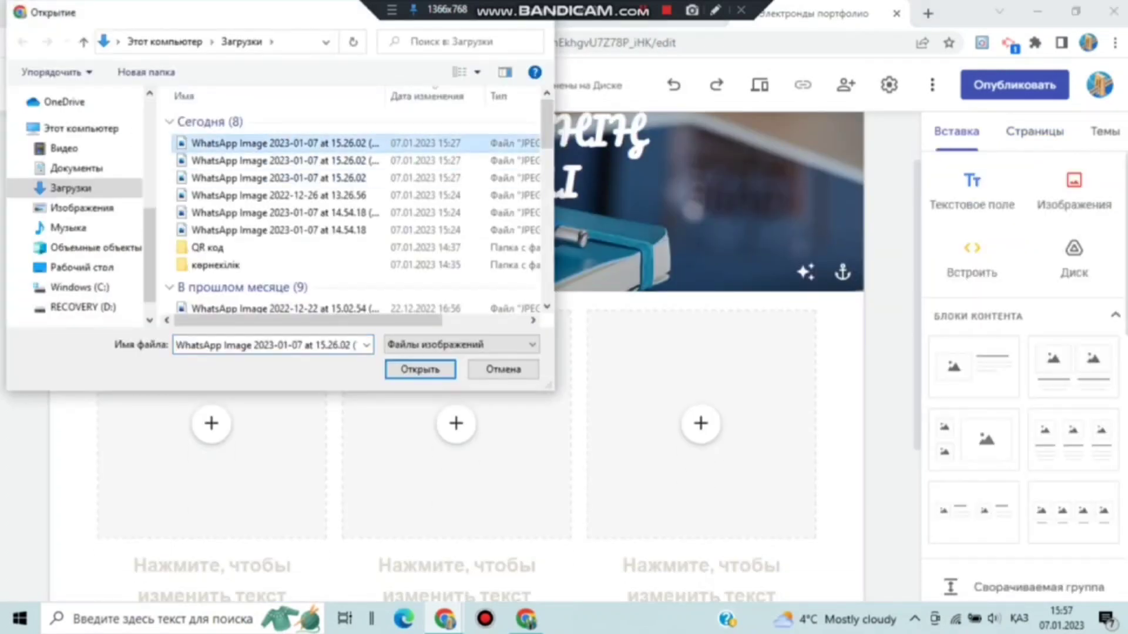
left_click(419, 369)
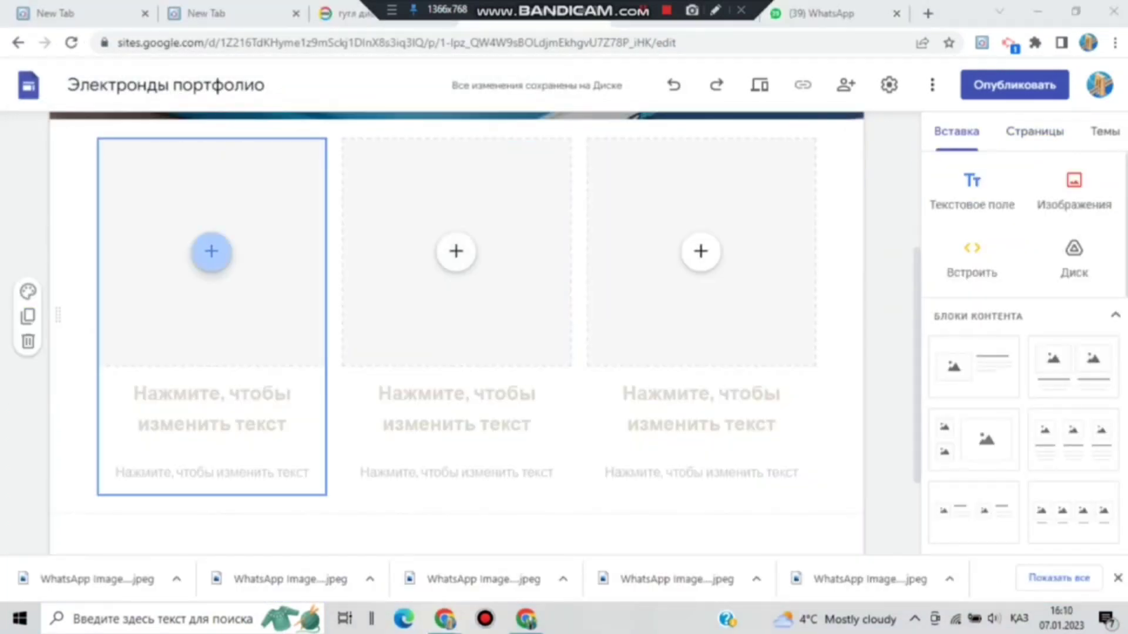
left_click(212, 251)
left_click(272, 305)
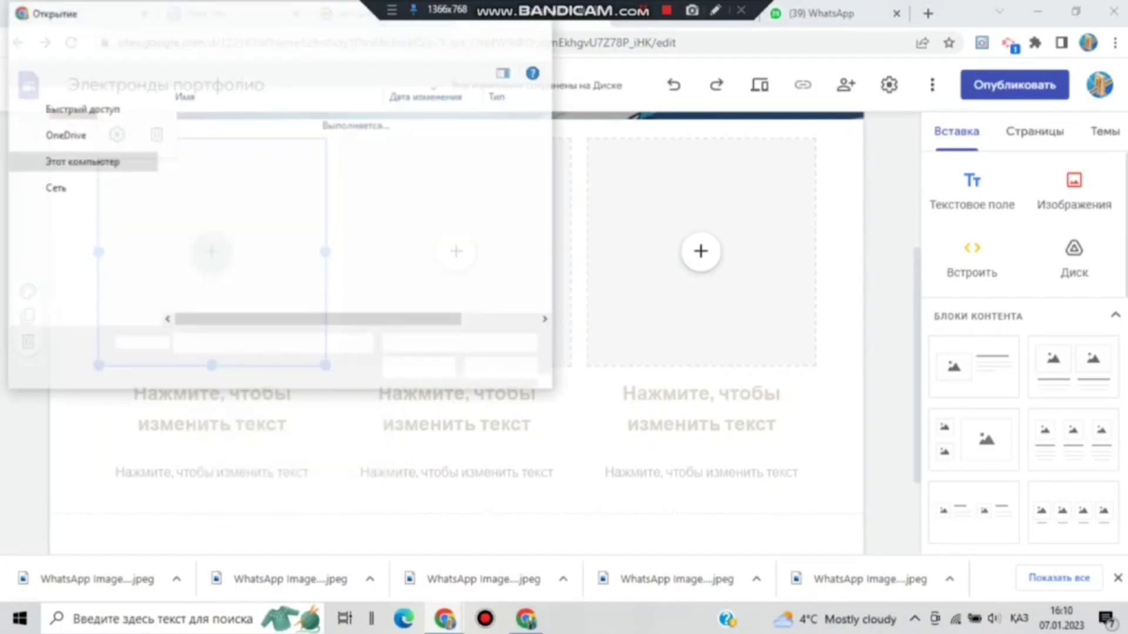
left_click(276, 178)
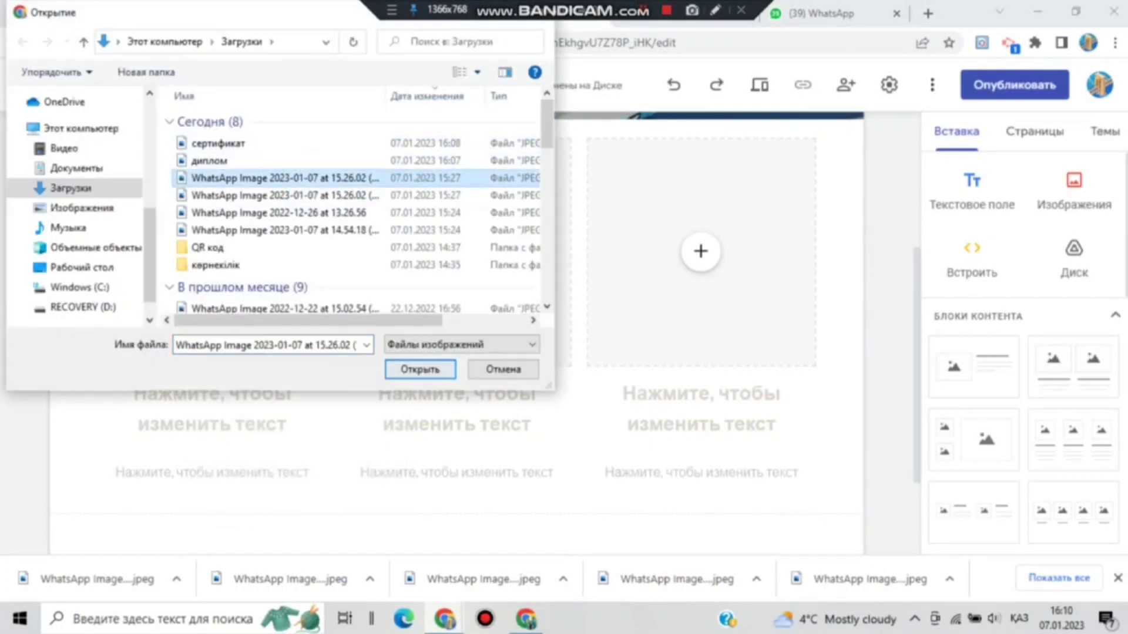
left_click(420, 370)
Step: Upload the "диплом" image from Загрузки into the middle image placeholder
left_click(455, 252)
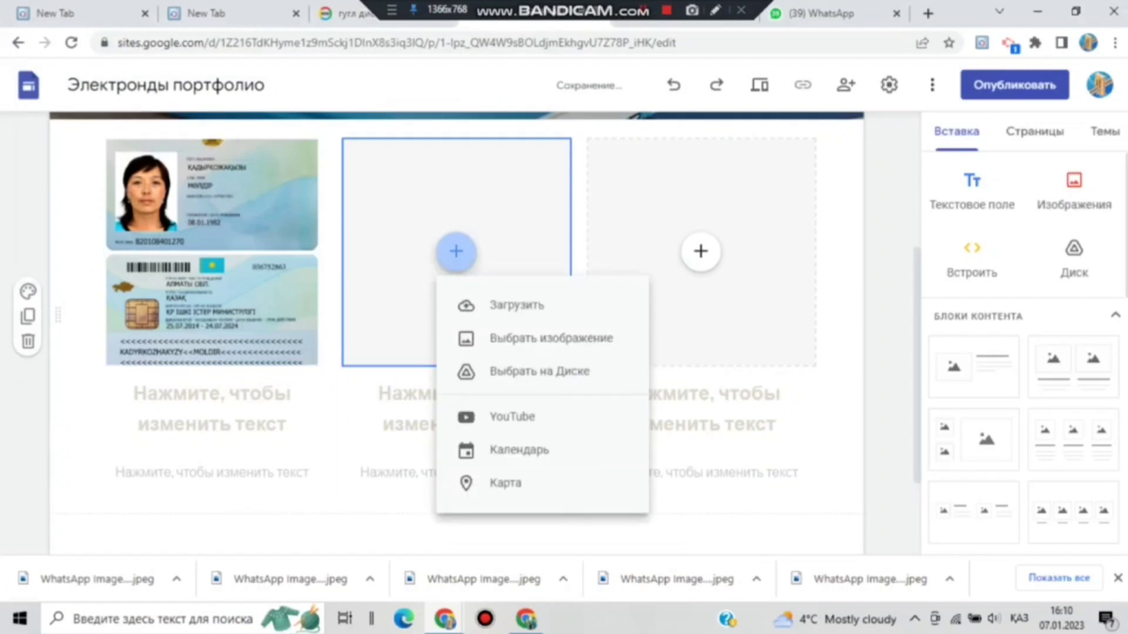
left_click(455, 252)
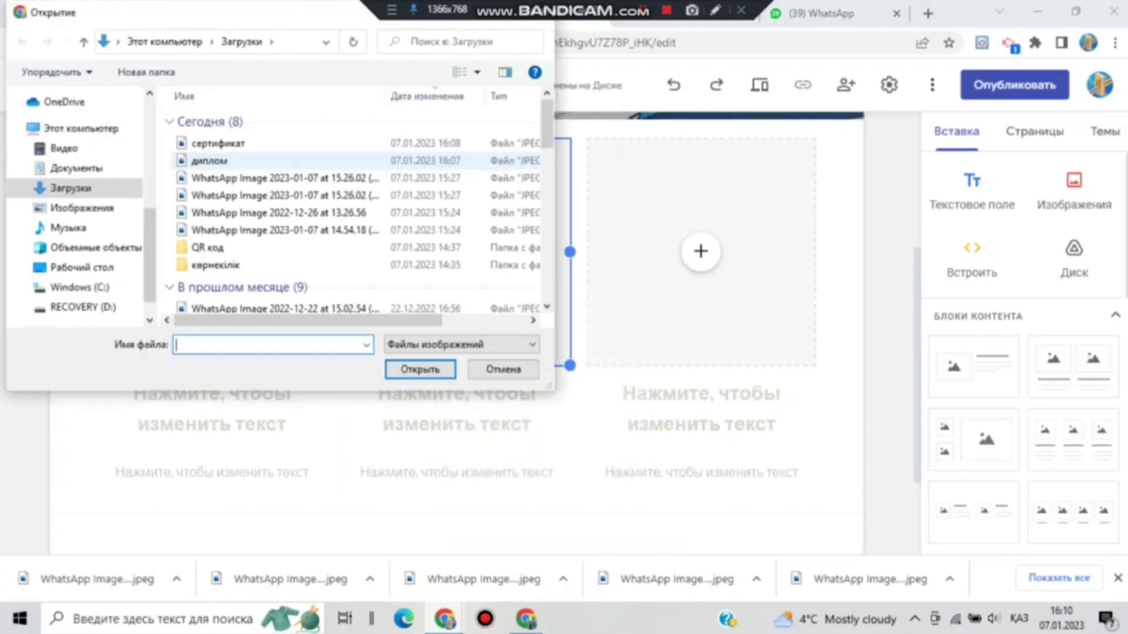
left_click(246, 162)
left_click(420, 369)
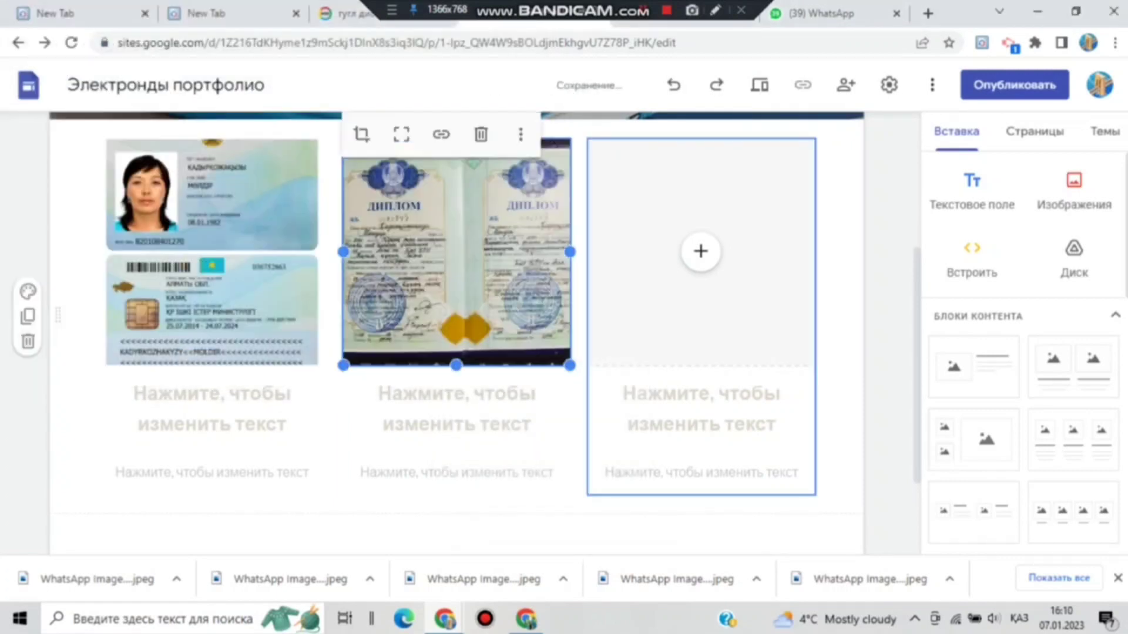
Step: Upload the "сертификат" image from Загрузки into the third image placeholder
left_click(700, 252)
left_click(761, 305)
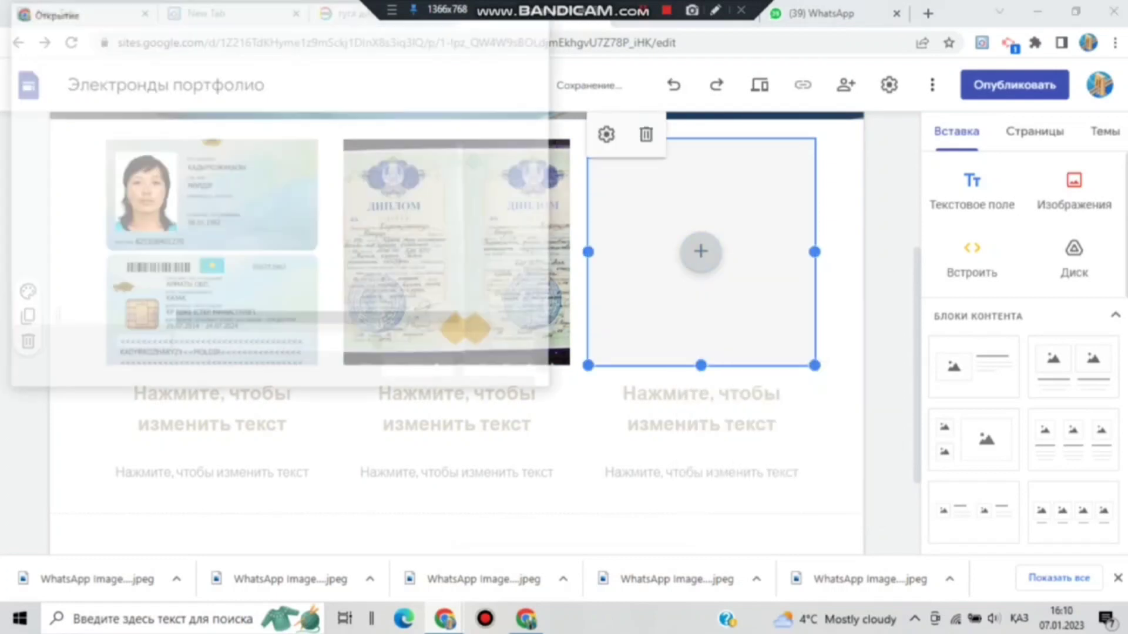
left_click(218, 143)
key("Return")
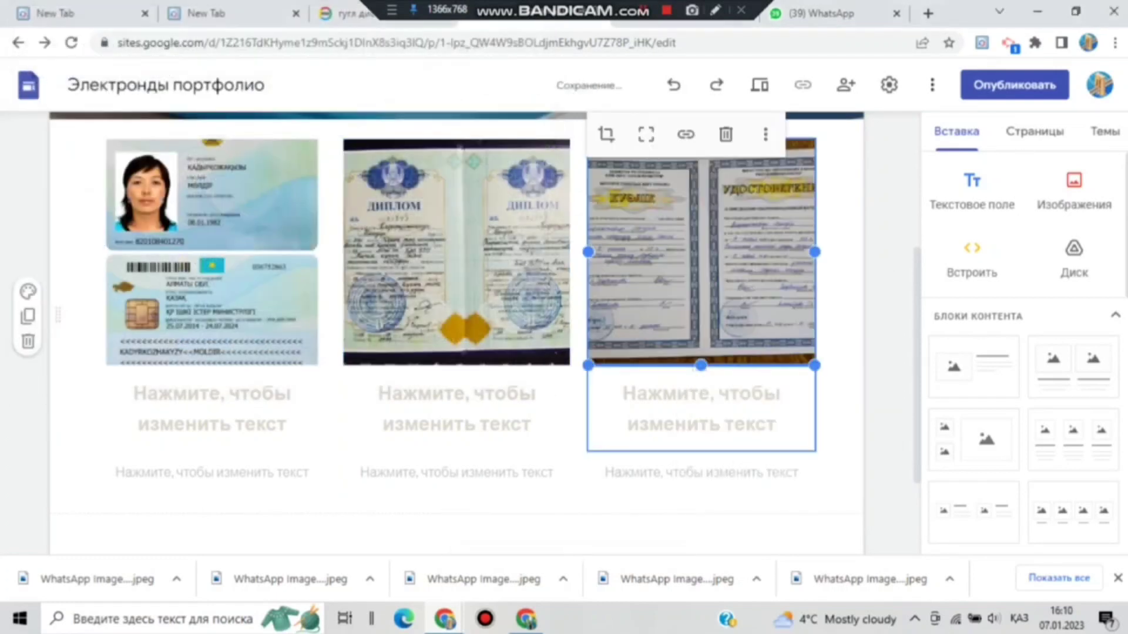
Step: Caption the three document images "төлқұжат", "диплом" and "куәлік" in their heading fields
type("т")
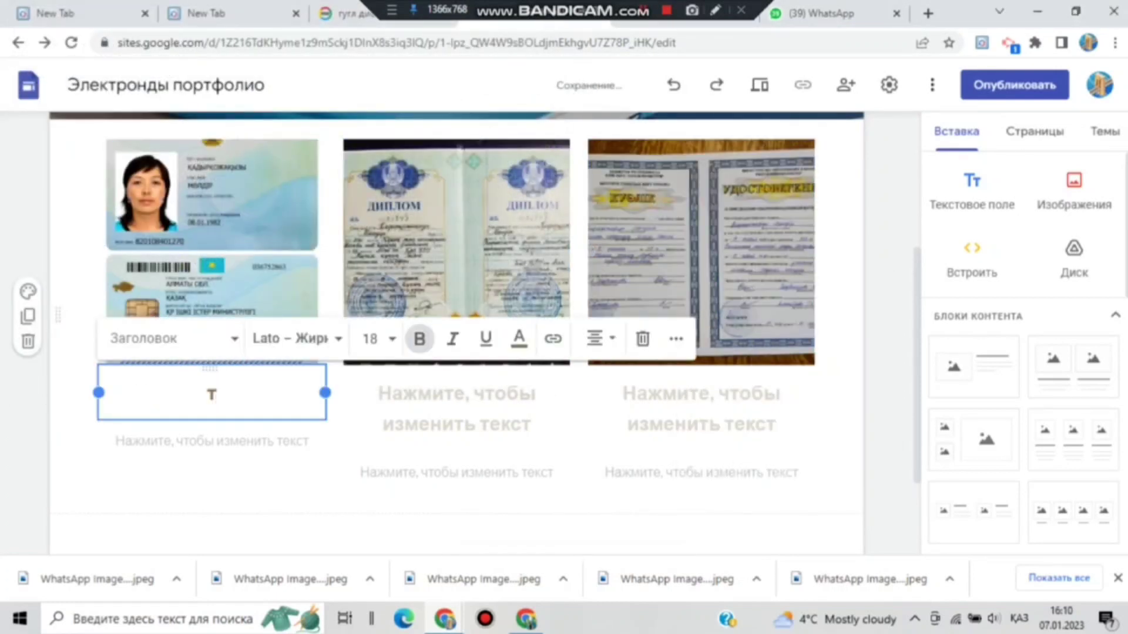
type("өлқұжат")
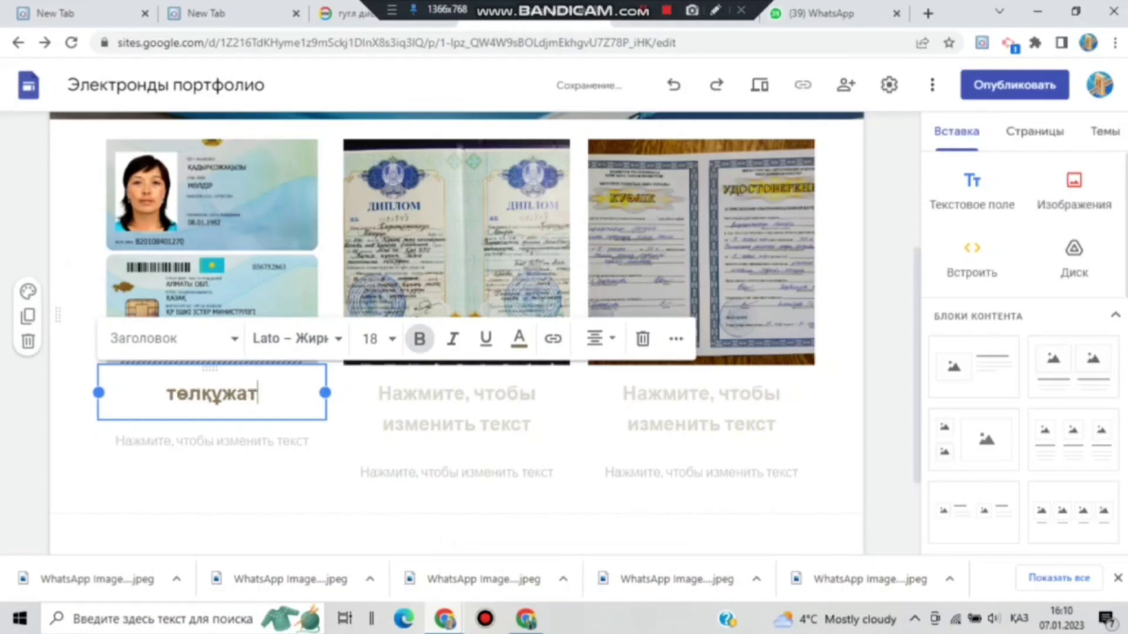
left_click(456, 405)
type("диплом")
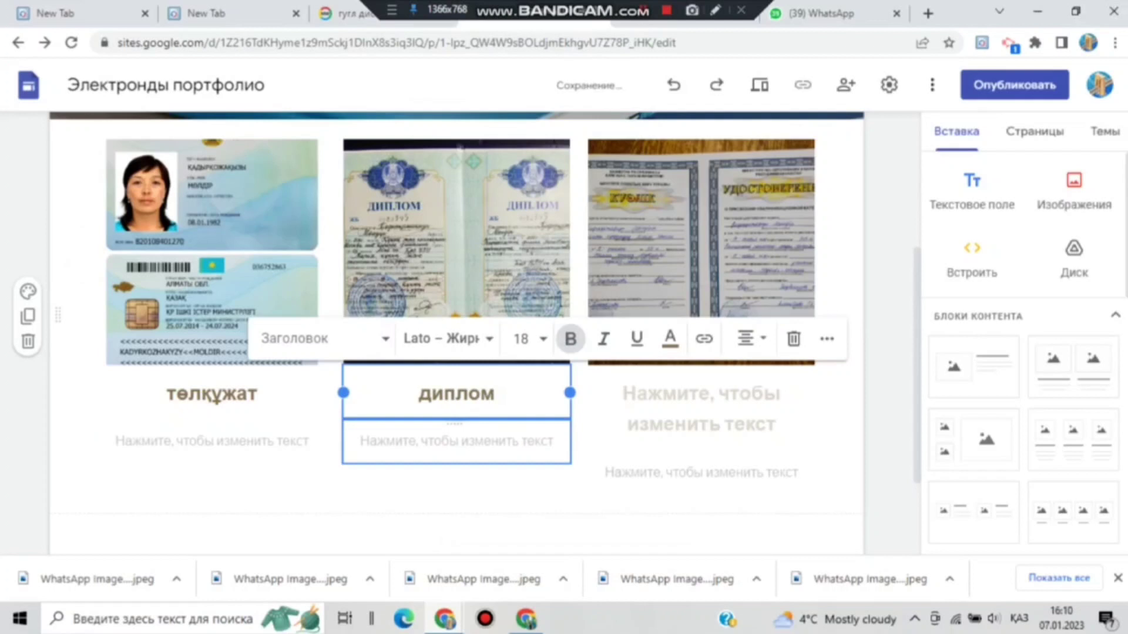
left_click(701, 393)
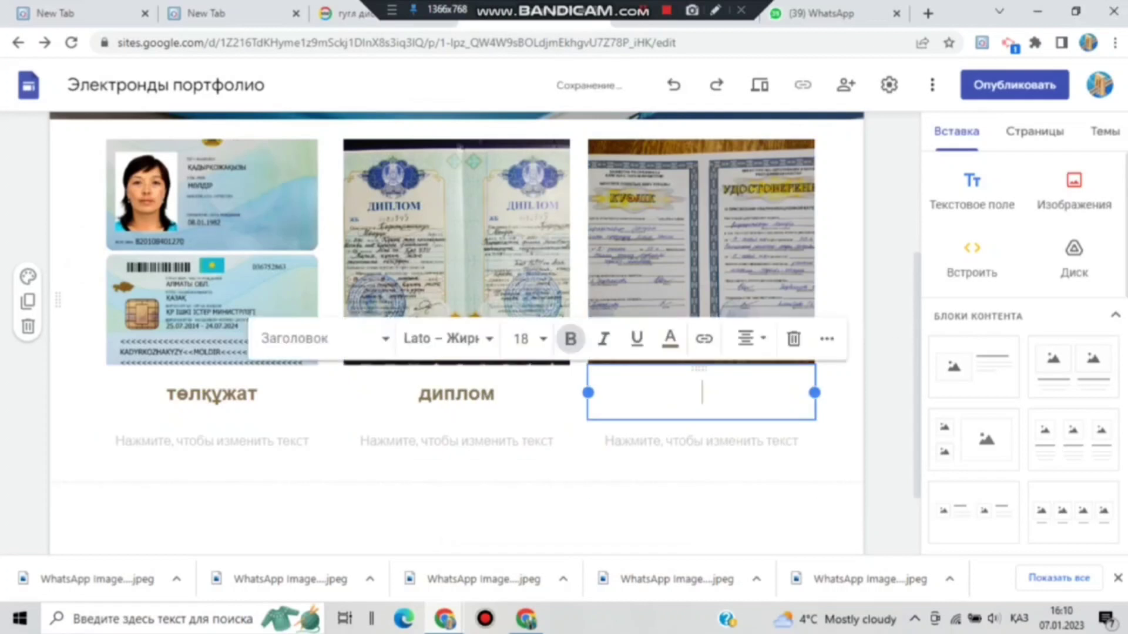
type("куәлік")
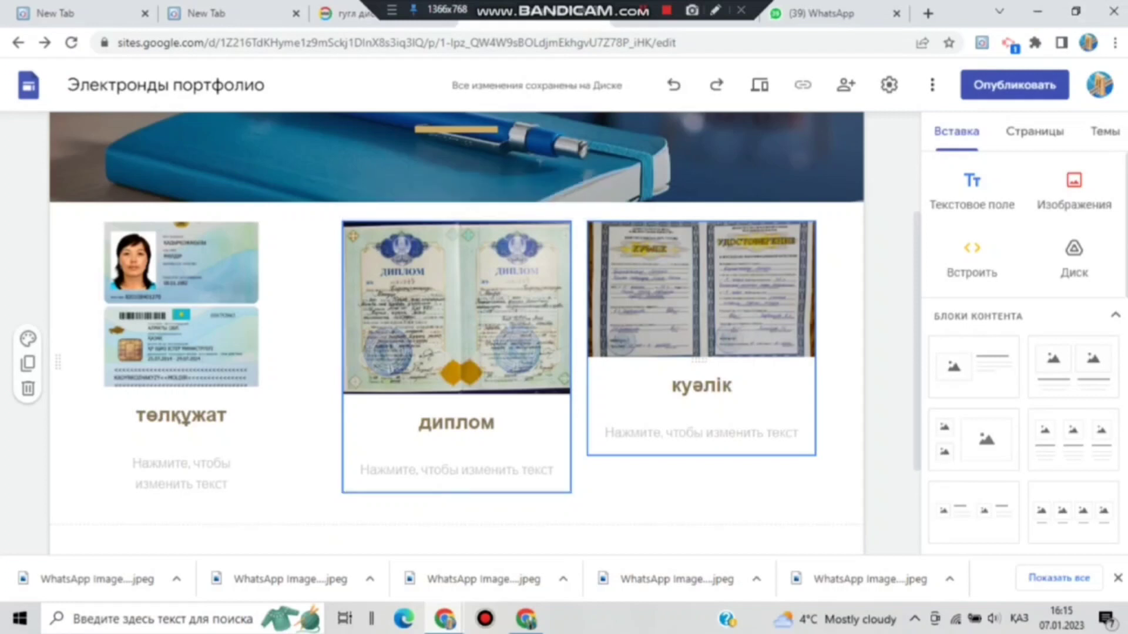
Step: Try to enlarge the column holding the куәлік image and its caption
left_click(701, 410)
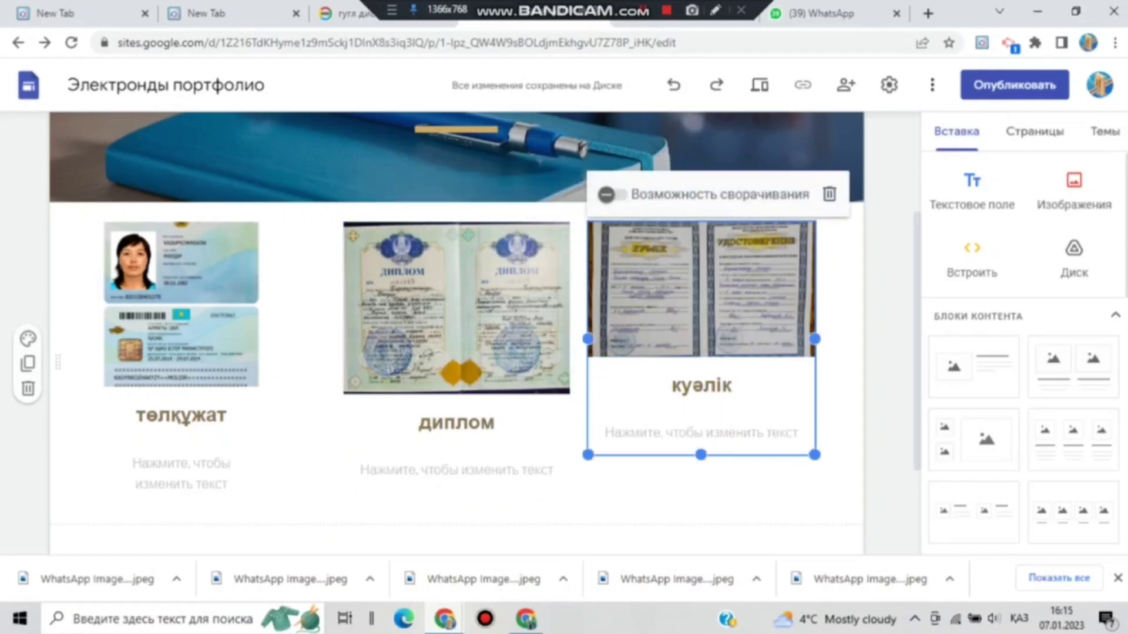
left_click_drag(814, 454, 826, 501)
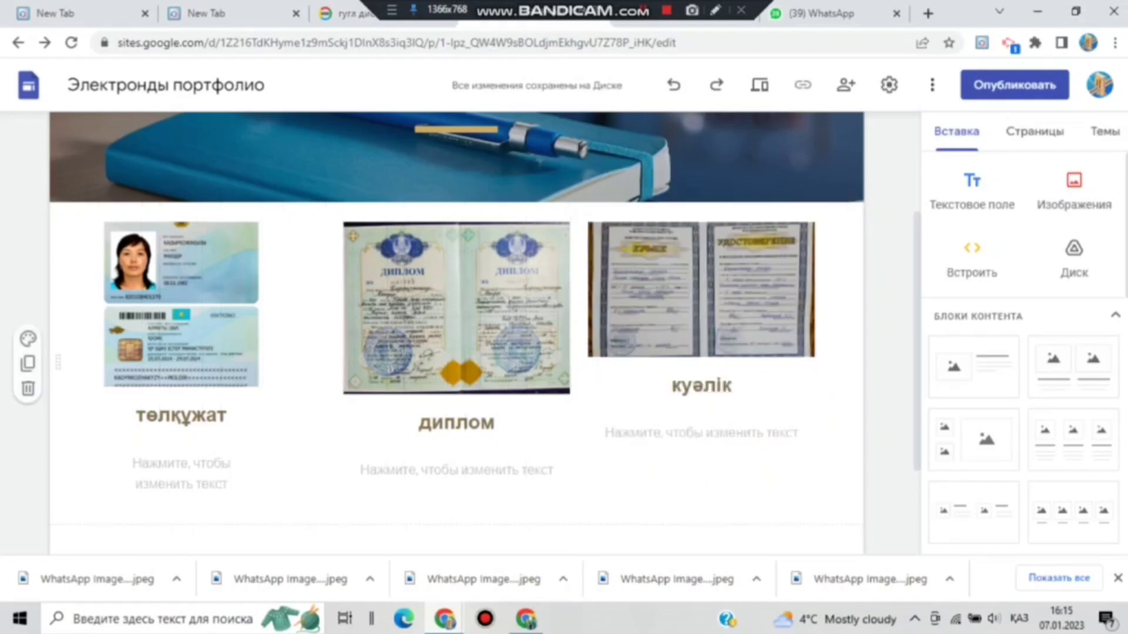
left_click(672, 385)
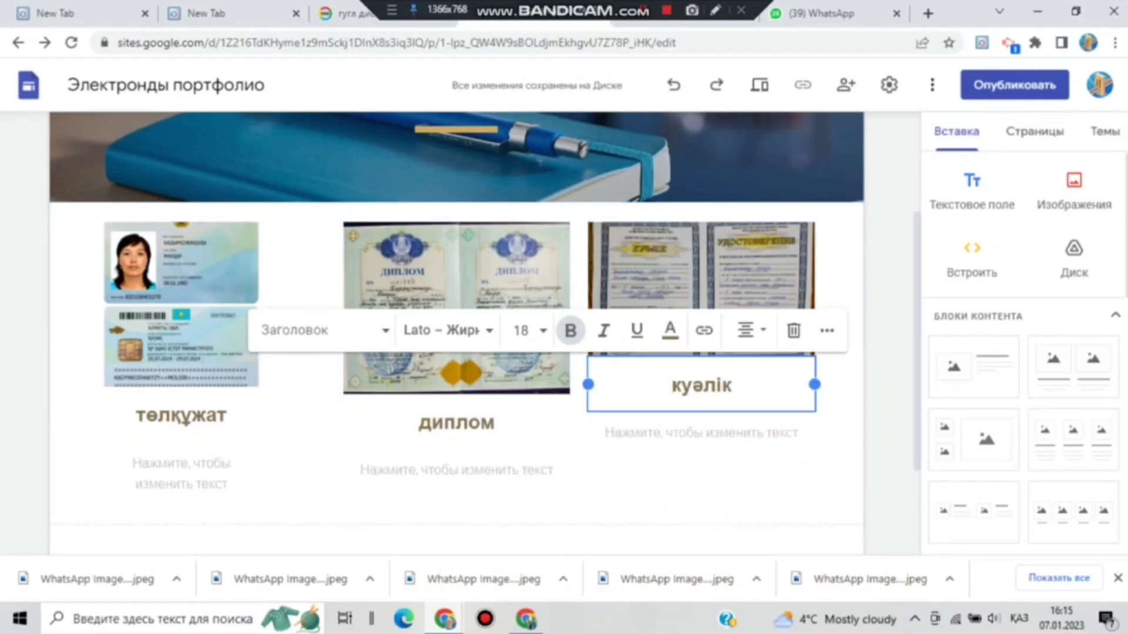
left_click(464, 540)
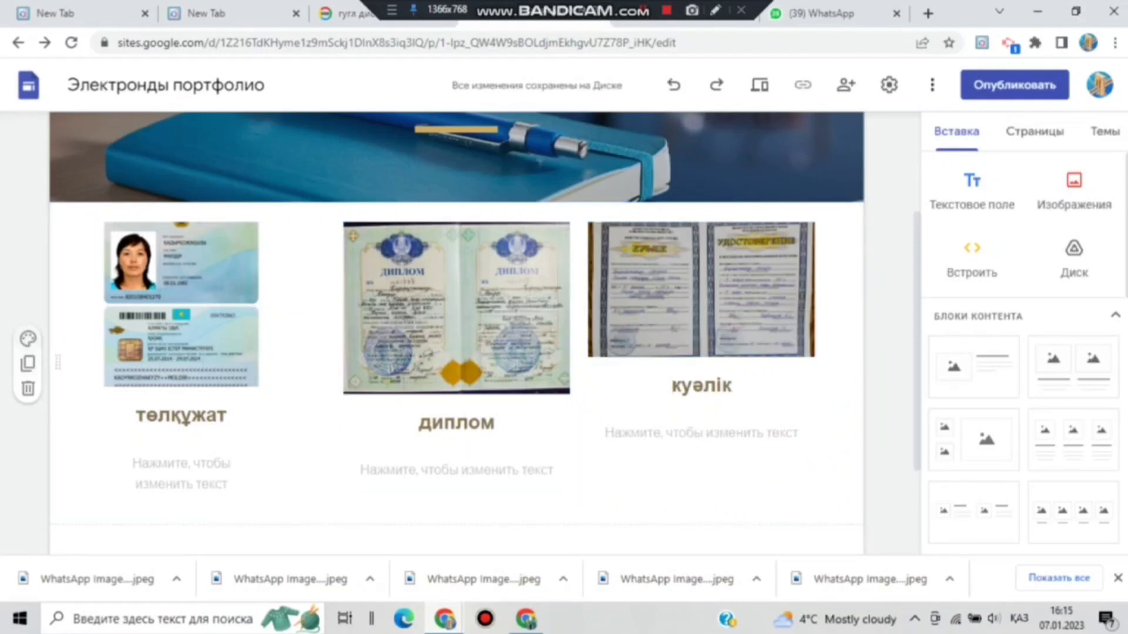
Step: Try the section colour styles Стиль 2 and Стиль 3 on the section with the three document images
left_click(28, 338)
left_click(176, 416)
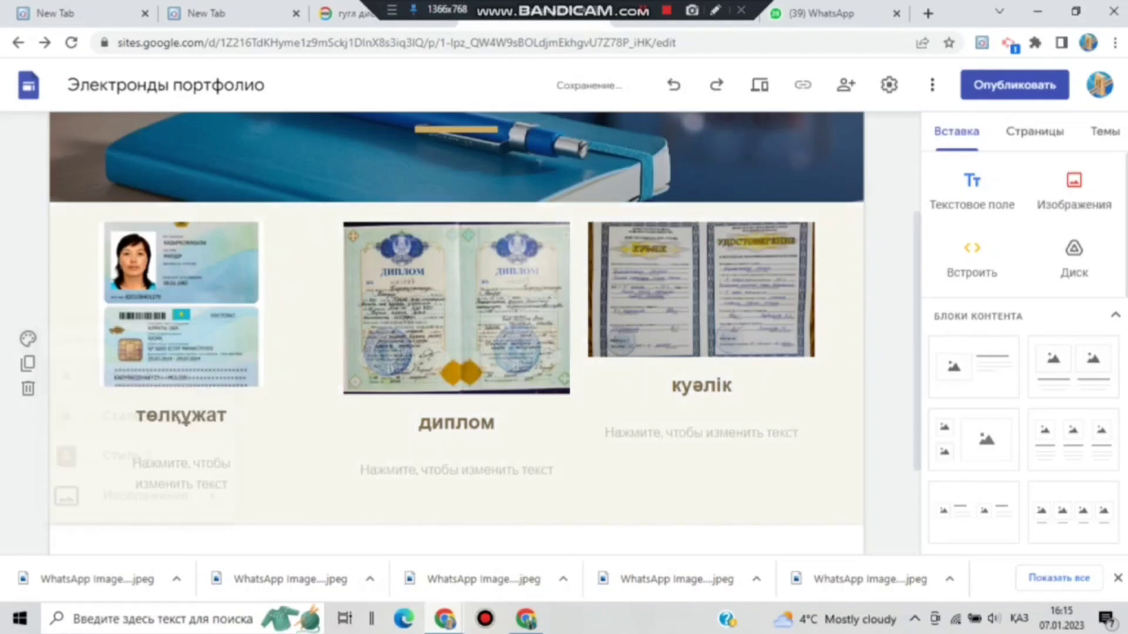
left_click(27, 338)
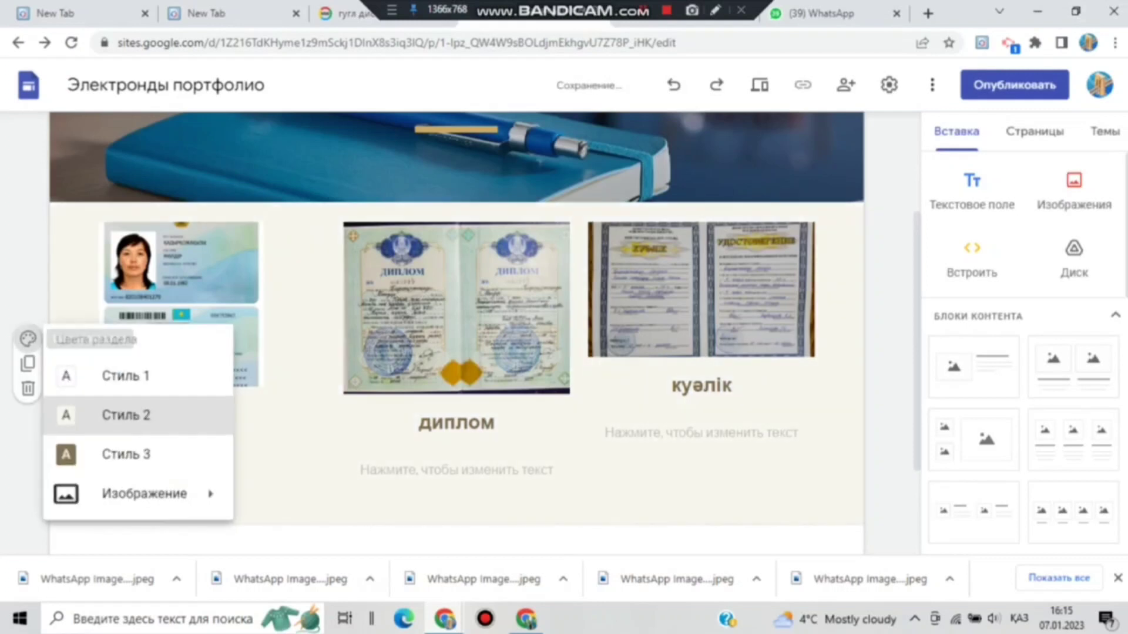
left_click(118, 456)
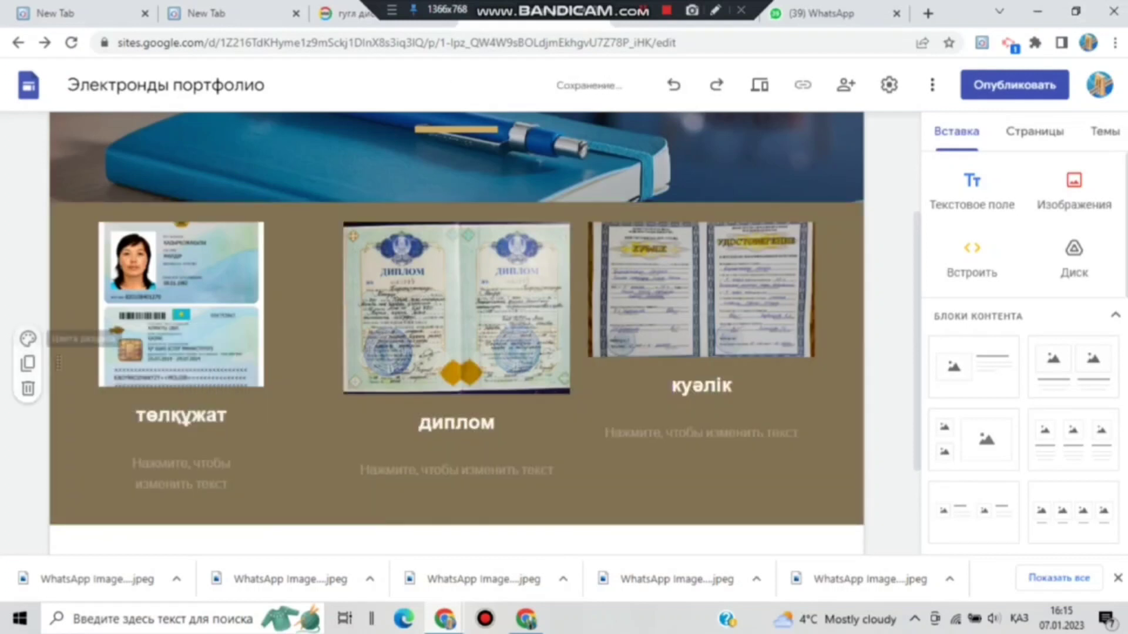
Step: Set the document section's background to the blurred golden-brown image from the Галерея collection
left_click(27, 338)
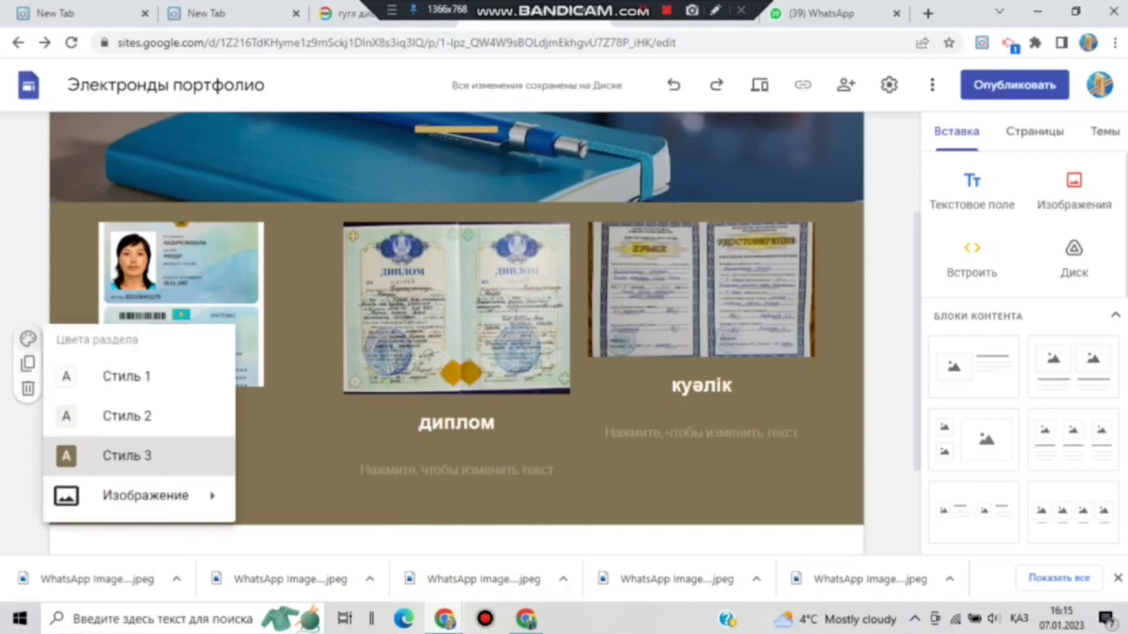
mouse_move(147, 495)
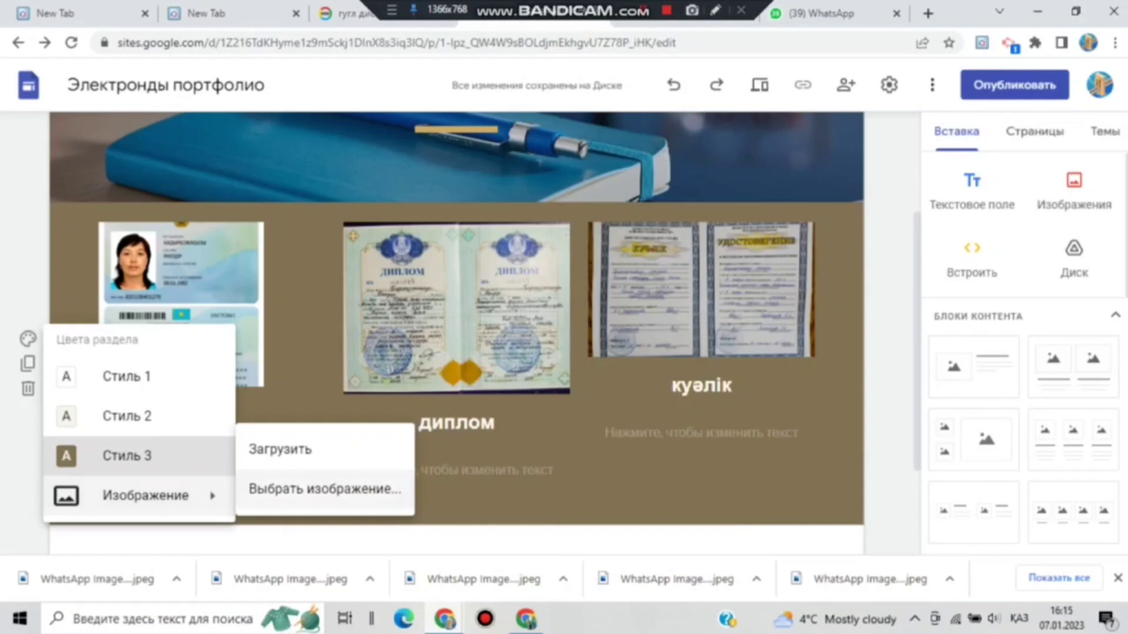
left_click(325, 488)
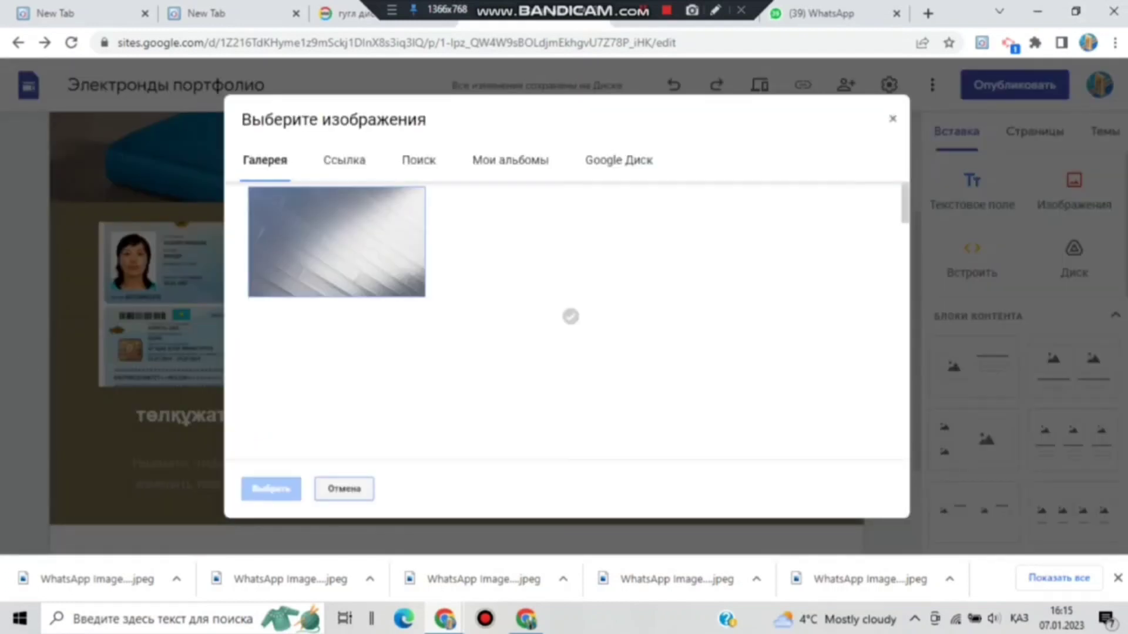
scroll(560, 321, "down", 10)
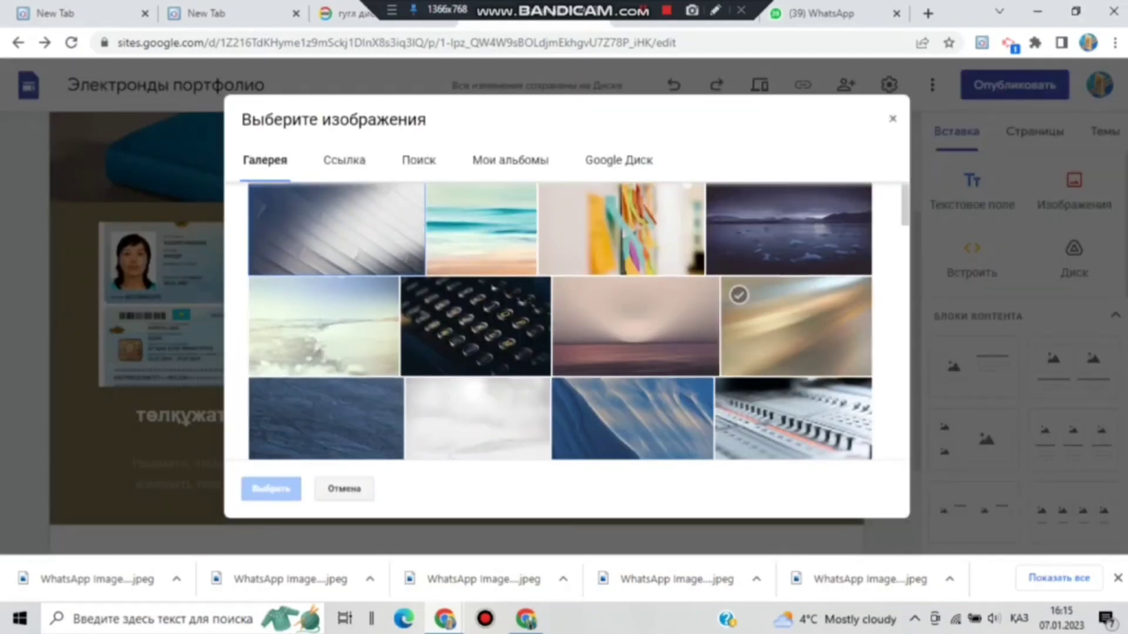
scroll(561, 321, "down", 5)
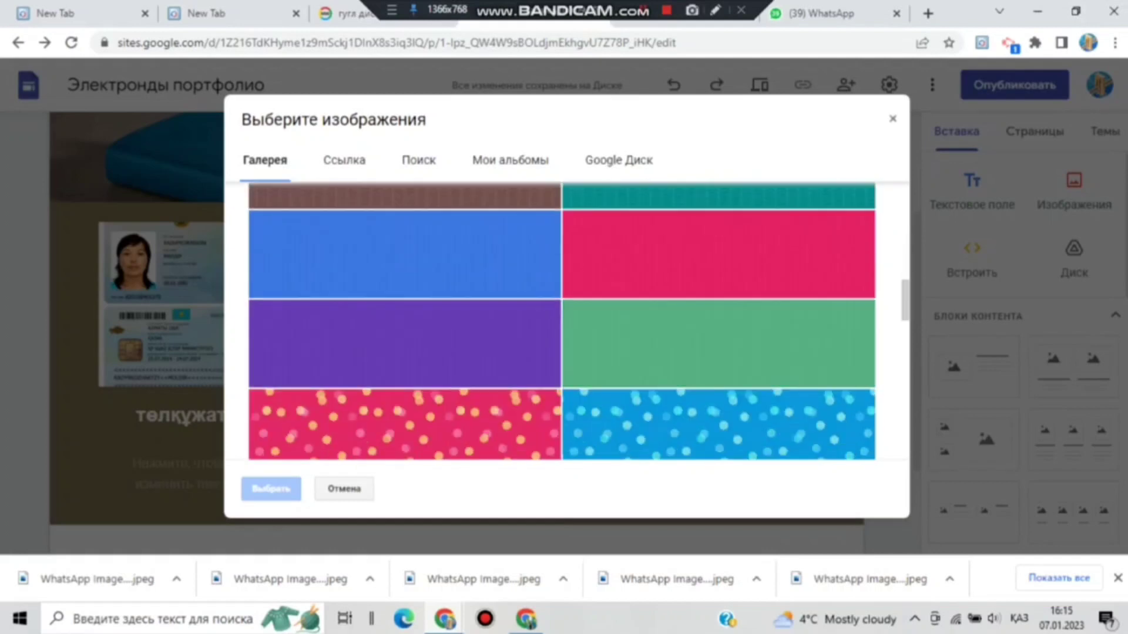
left_click(796, 348)
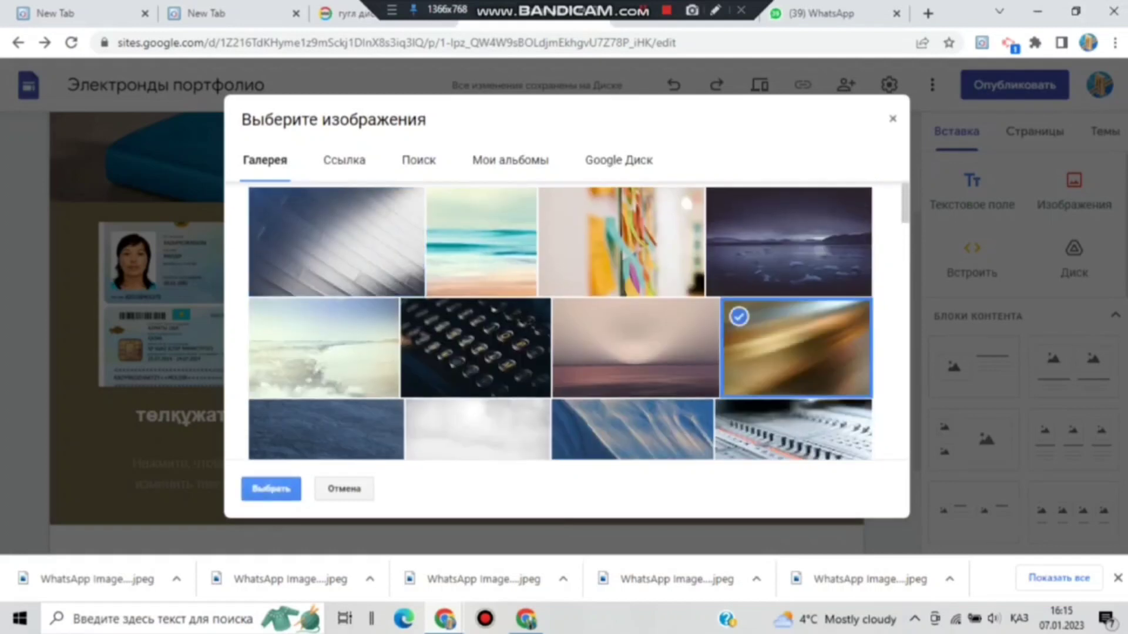
left_click(271, 488)
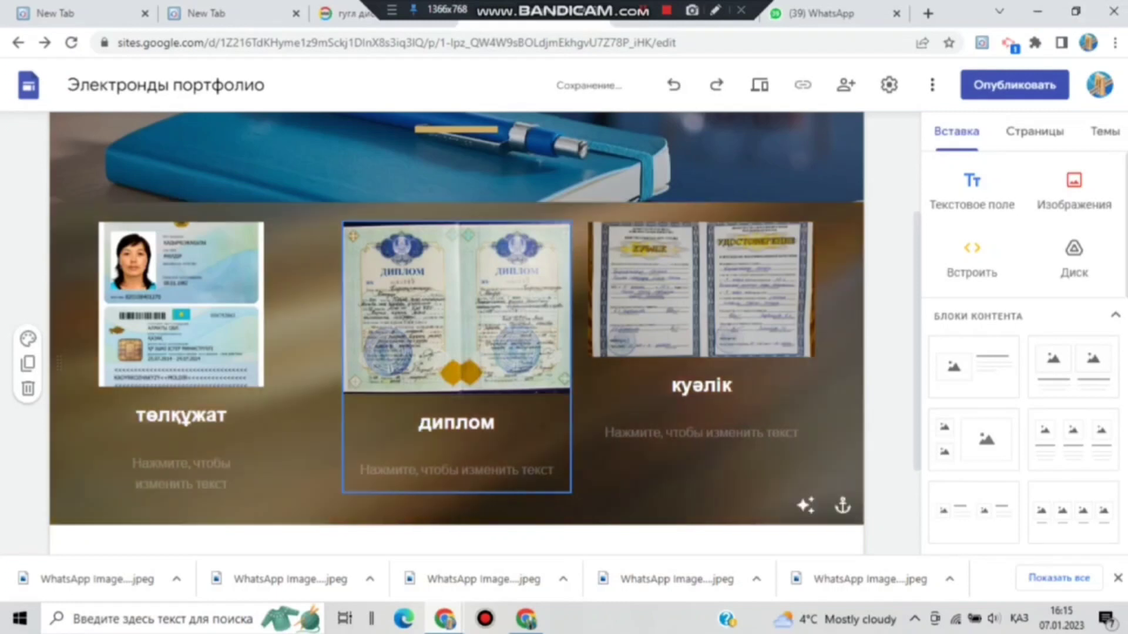
Step: Fill in the description lines beneath the куәлік and диплом captions, using "2005 жыл бітірген жыл" for the диплом
left_click(701, 433)
left_click(457, 471)
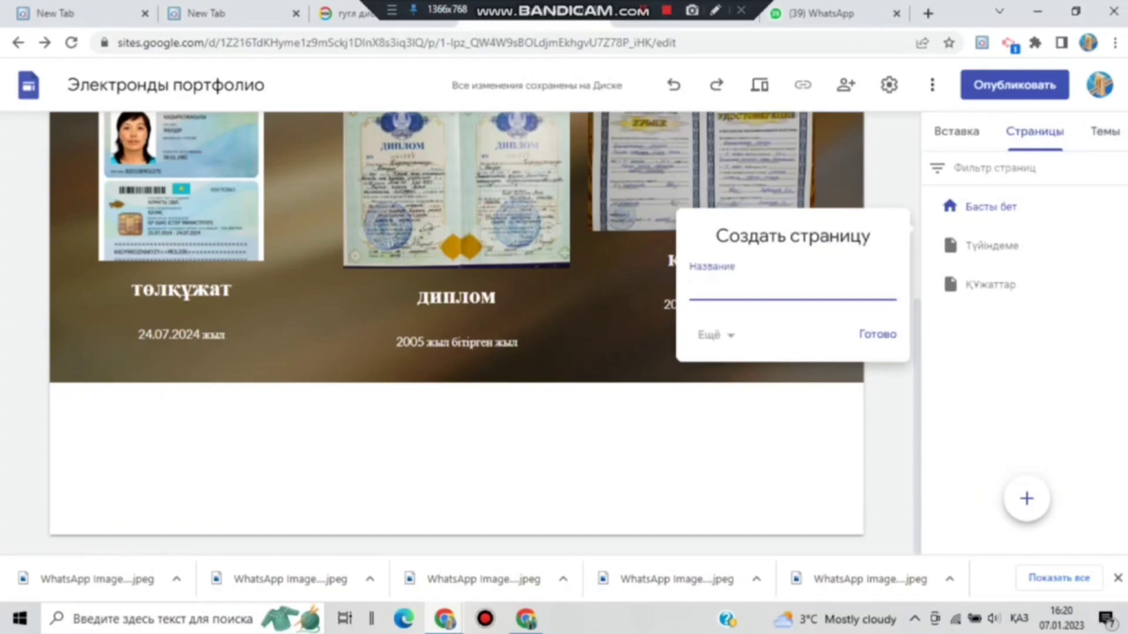
Step: Create a new site page named "Жетістіктер"
type("Жетістіктер")
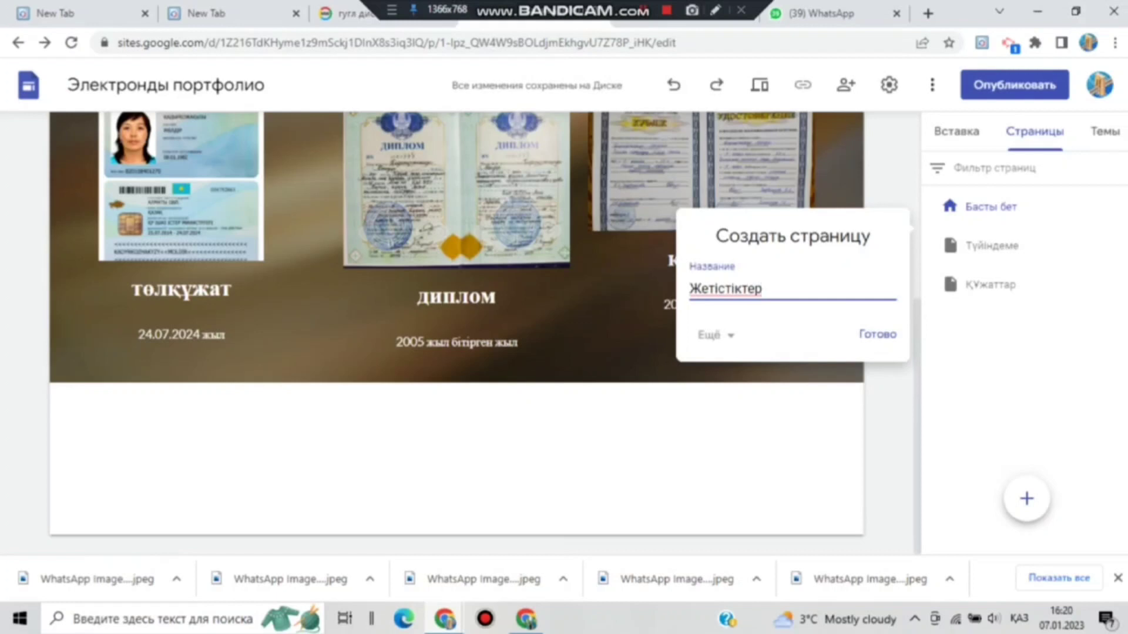
key("Return")
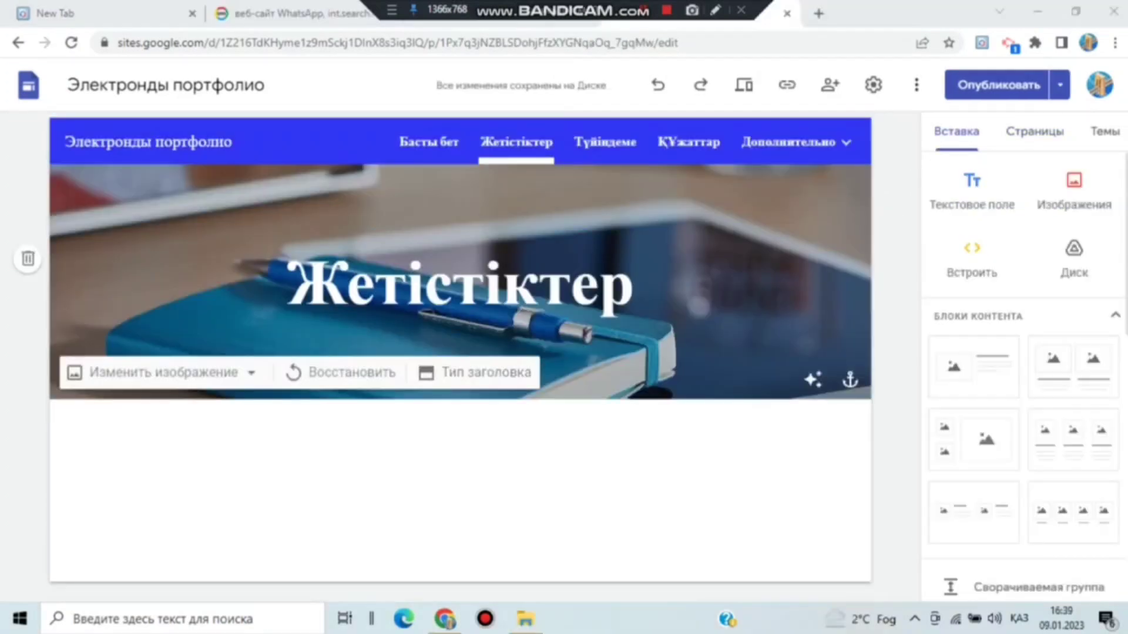
Step: Add the four-image content block beneath the Жетістіктер header and upload the image "r 1" uncropped into its first placeholder
scroll(365, 280, "down", 3)
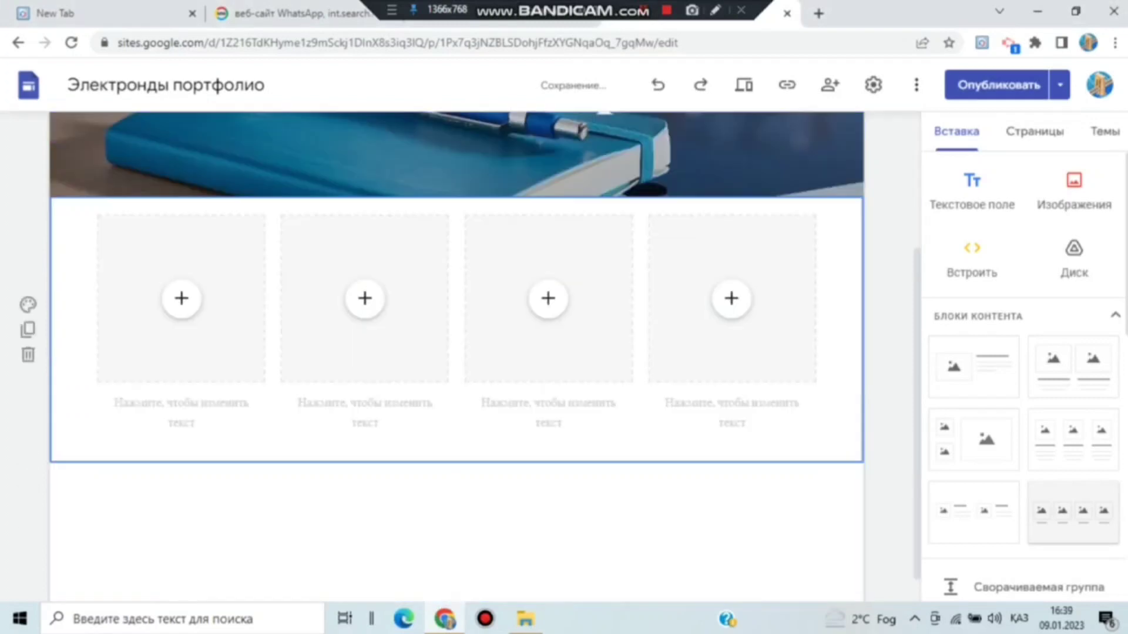
scroll(365, 280, "up", 3)
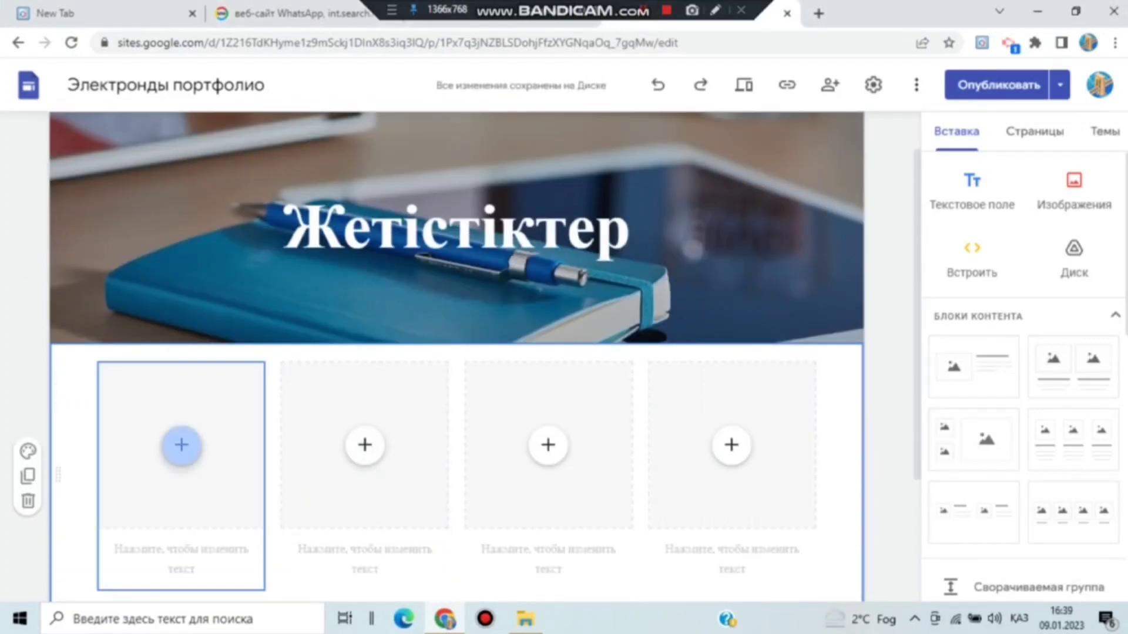
left_click(182, 444)
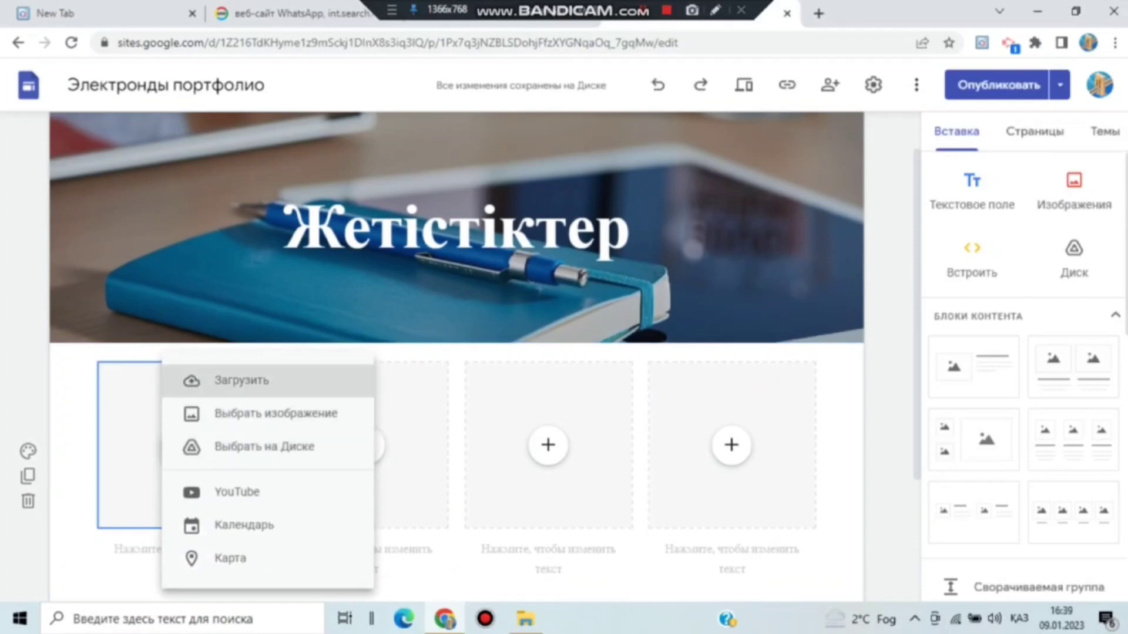
left_click(260, 381)
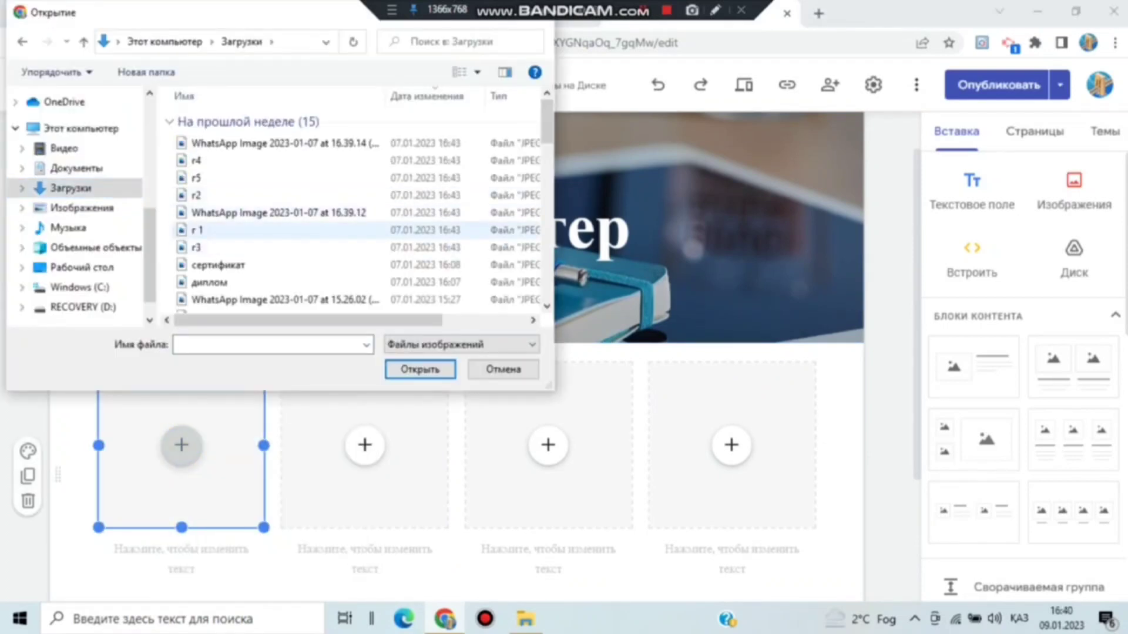
left_click(198, 230)
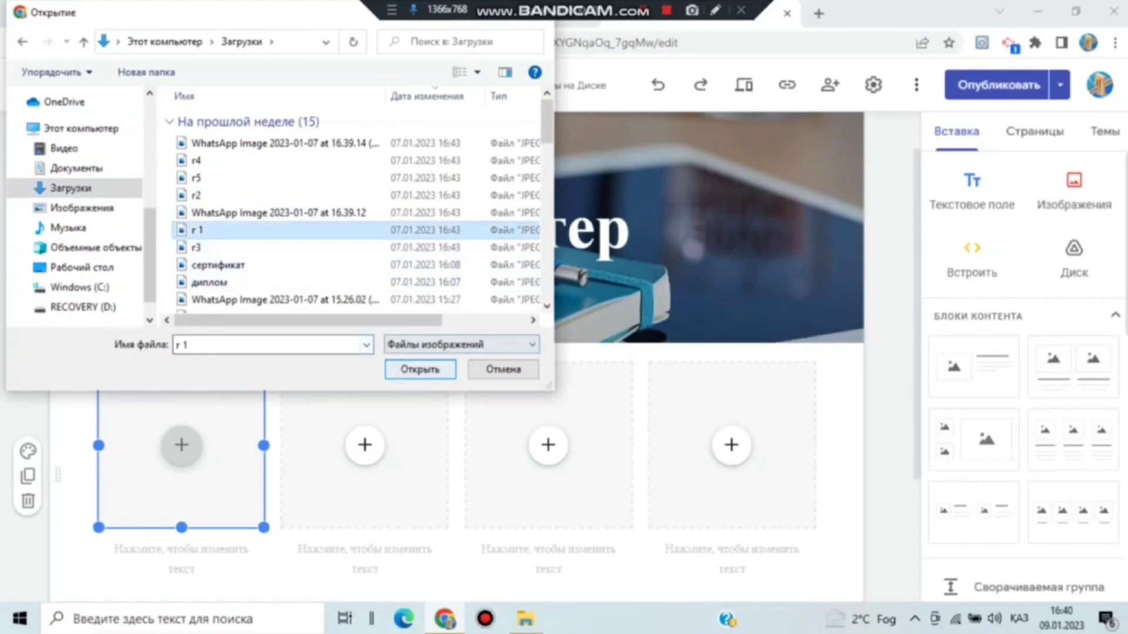
left_click(420, 369)
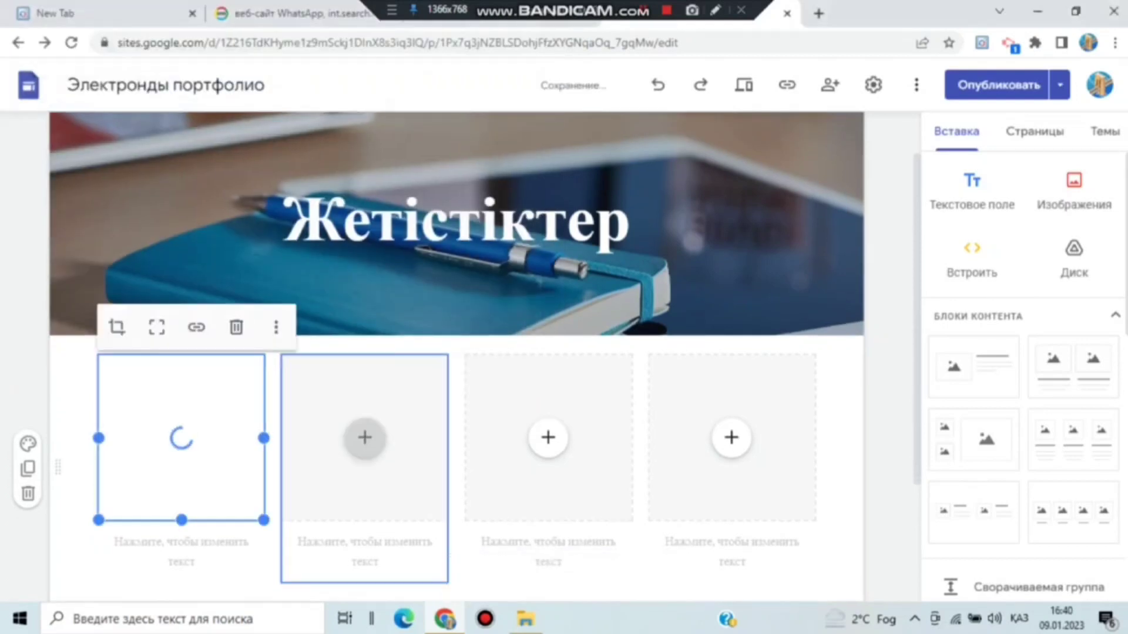
left_click(157, 328)
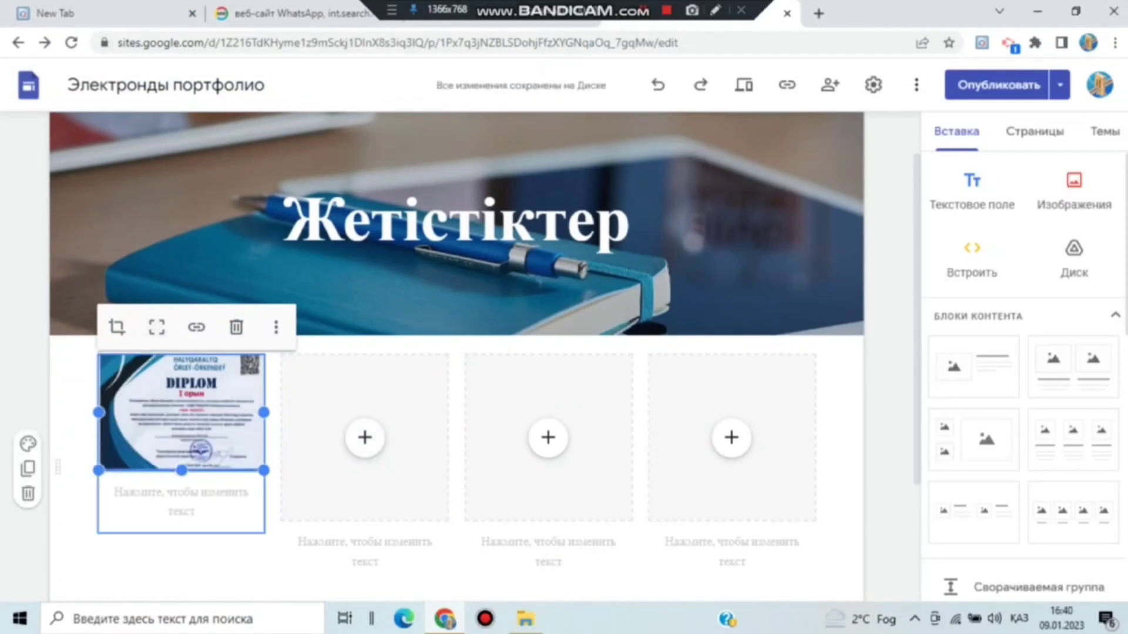
Step: Caption the first certificate image "Педогоика менің таңдауым" атты байқау, with the contest name in quotation marks
left_click(182, 492)
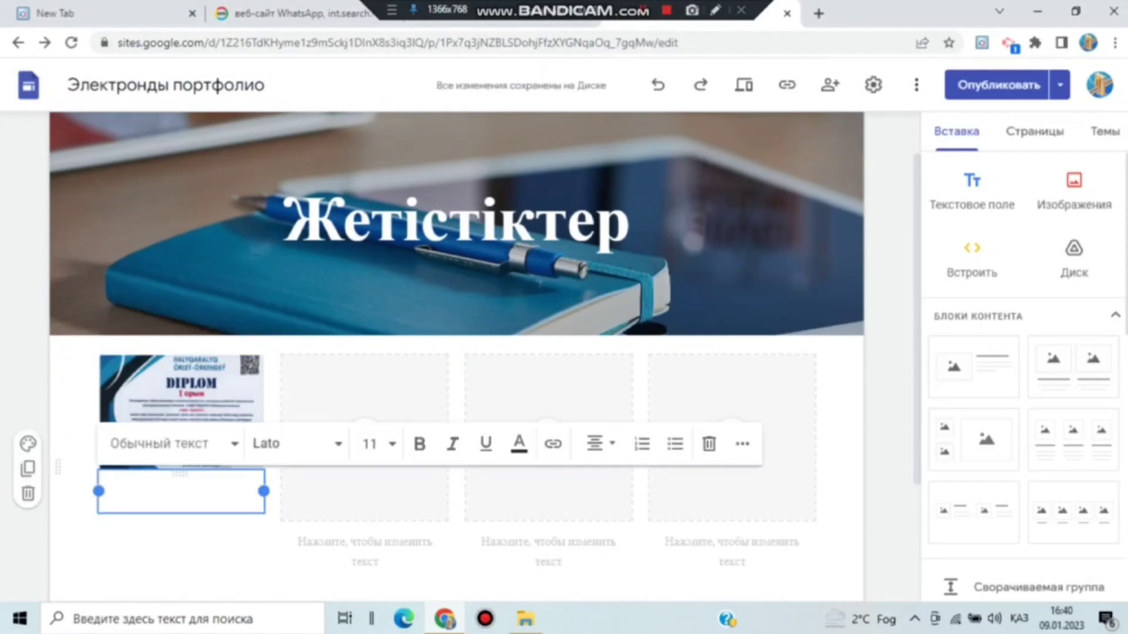
type("\"Педогоика менің таңдауым\"")
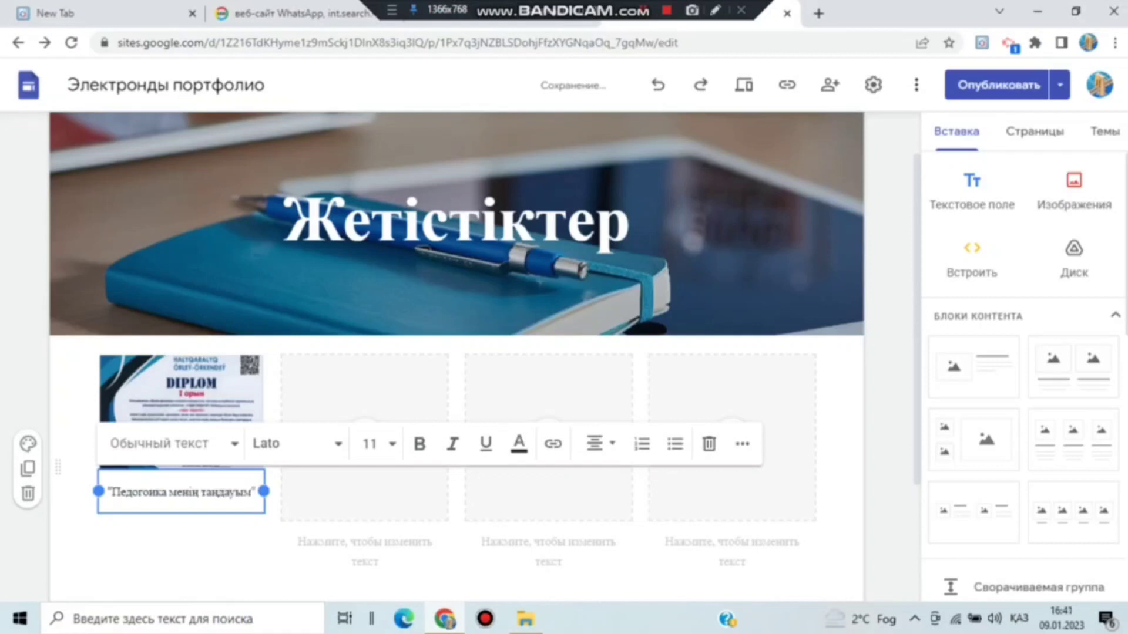
type(" атты байқау")
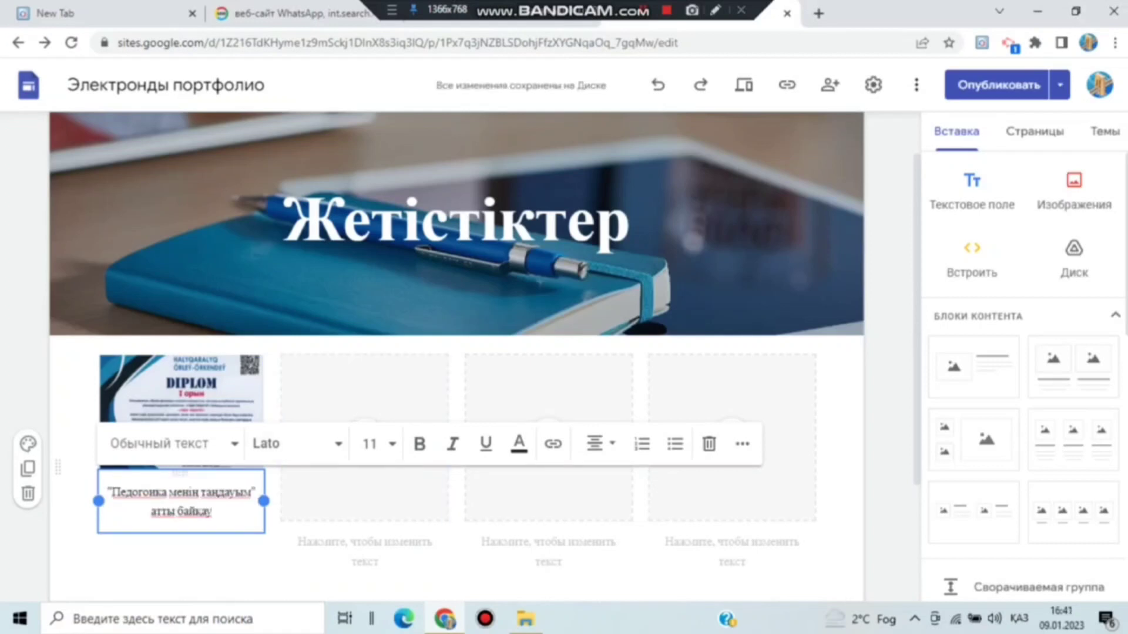
Step: Format the first certificate's whole caption as bold italic in a handwriting-style script font
left_click_drag(109, 493, 212, 512)
left_click(419, 444)
left_click(453, 444)
left_click(297, 443)
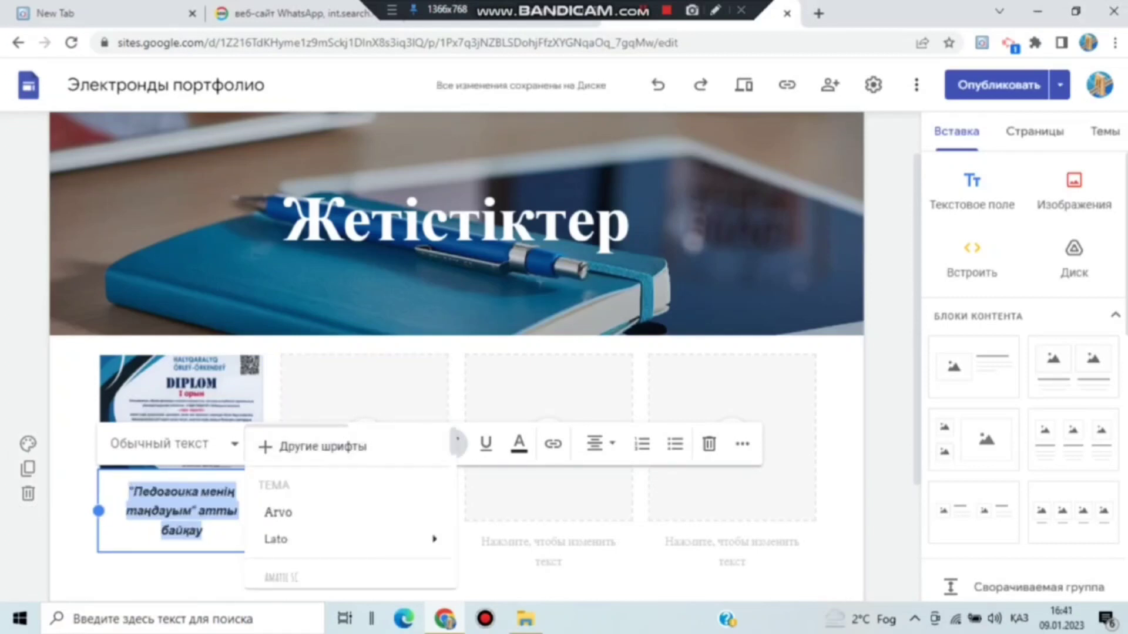
scroll(329, 517, "down", 7)
scroll(329, 529, "up", 2)
left_click(323, 529)
left_click(505, 505)
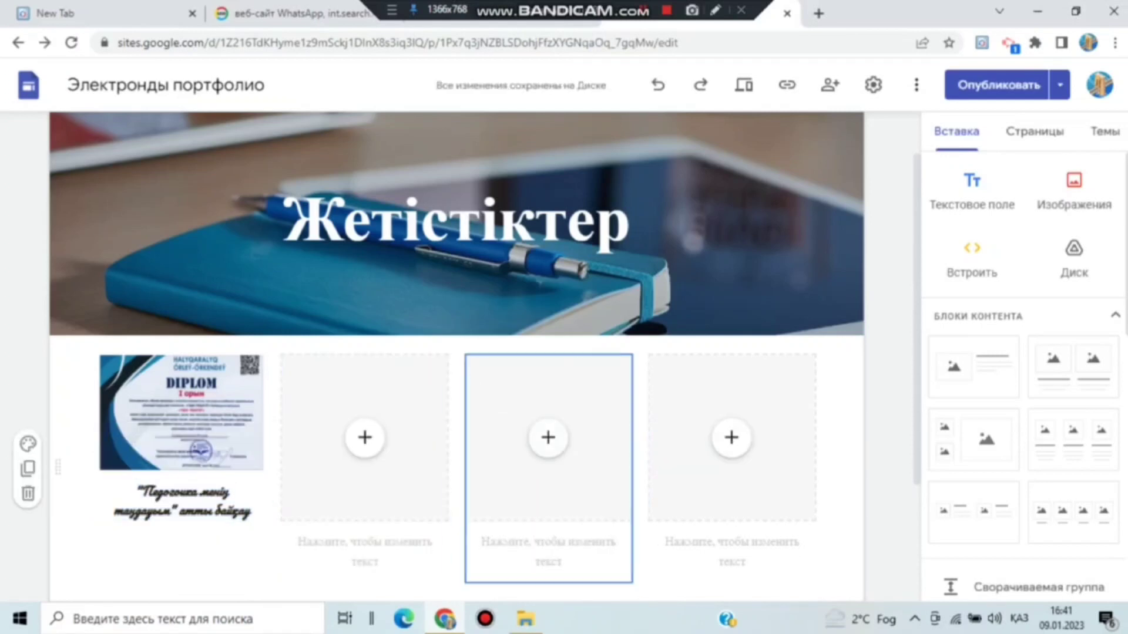
Step: Upload the image "r2" from the Загрузки folder into the second placeholder of the four-image block
left_click(365, 438)
left_click(400, 380)
left_click(197, 195)
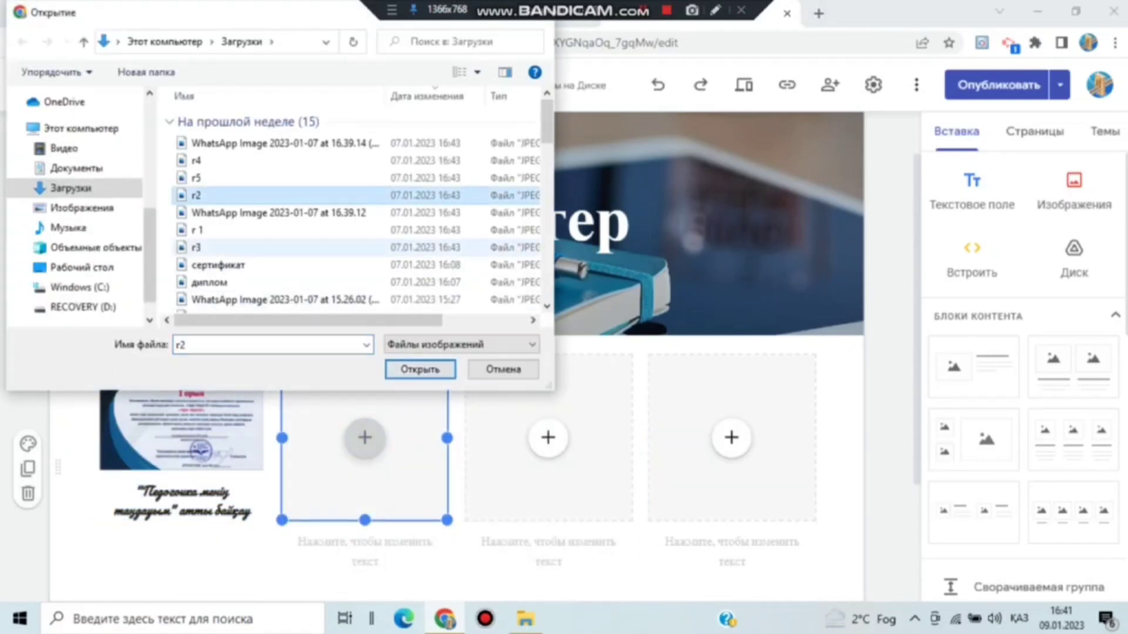
key("Return")
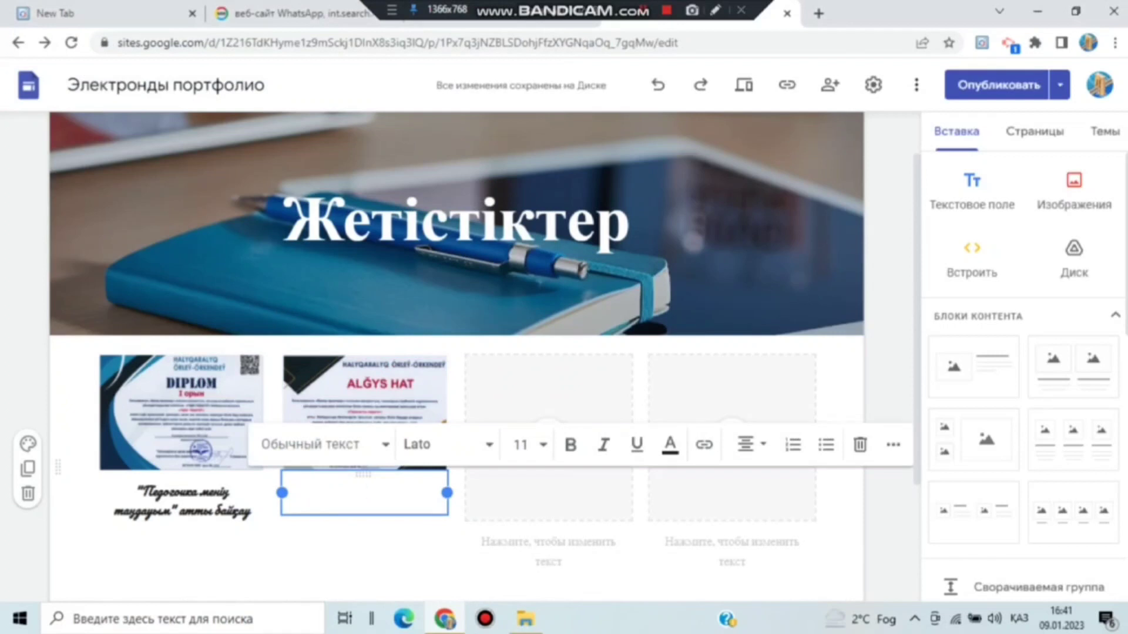
Step: Caption the second certificate image "Парасатты педогог" атты байқау and make the caption italic
type("\"Парасатты пе")
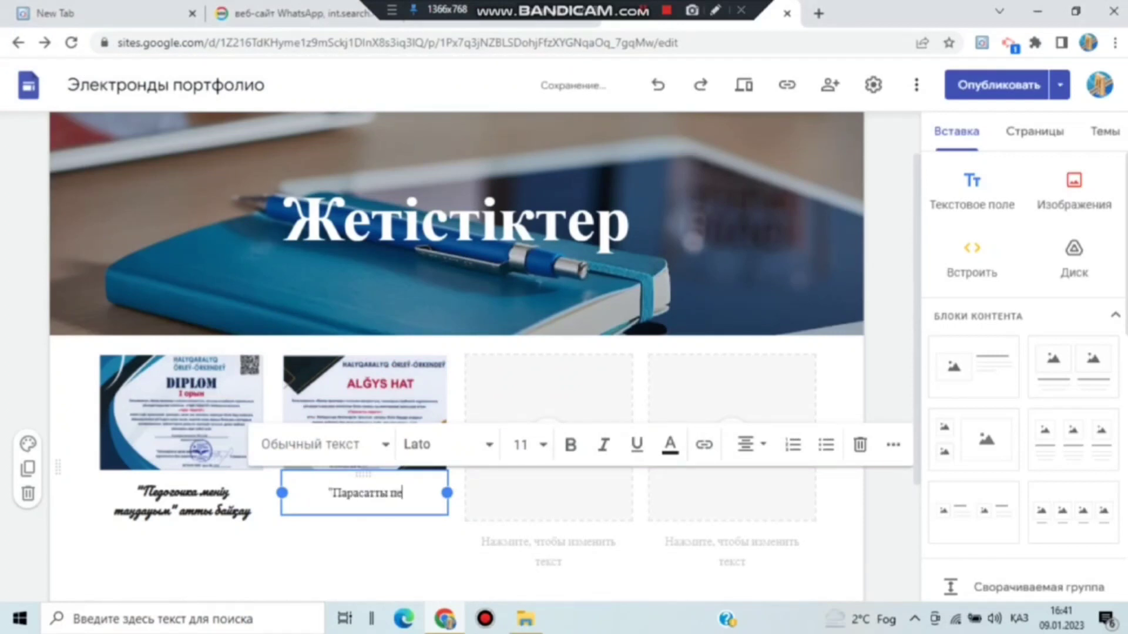
type("дагог\" атты байкау")
key("ctrl+a")
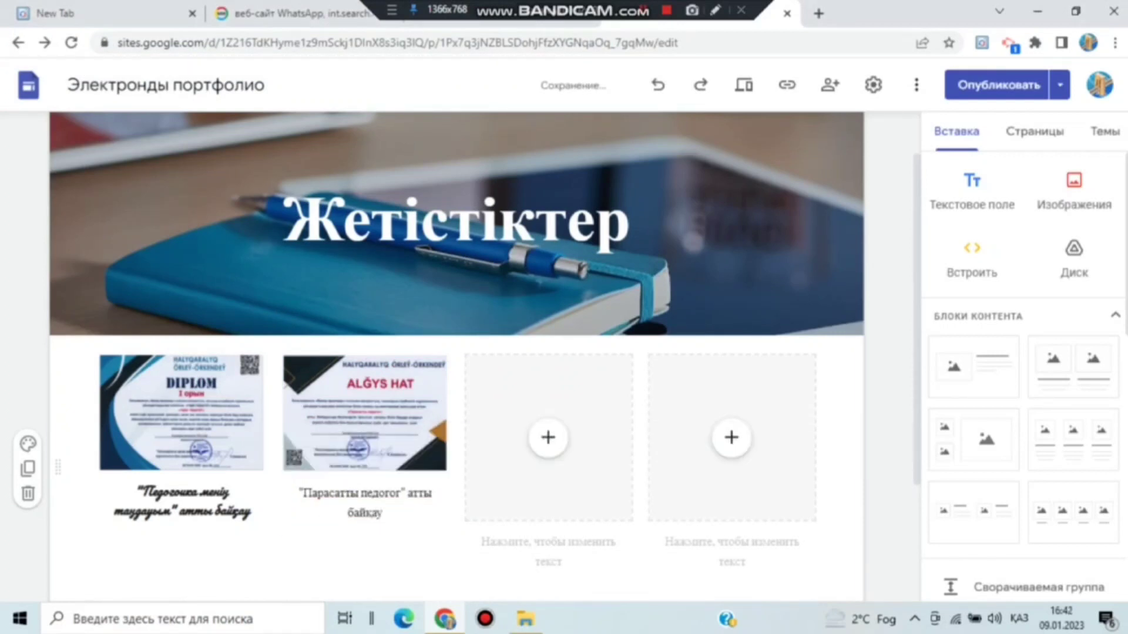
key("ctrl+i")
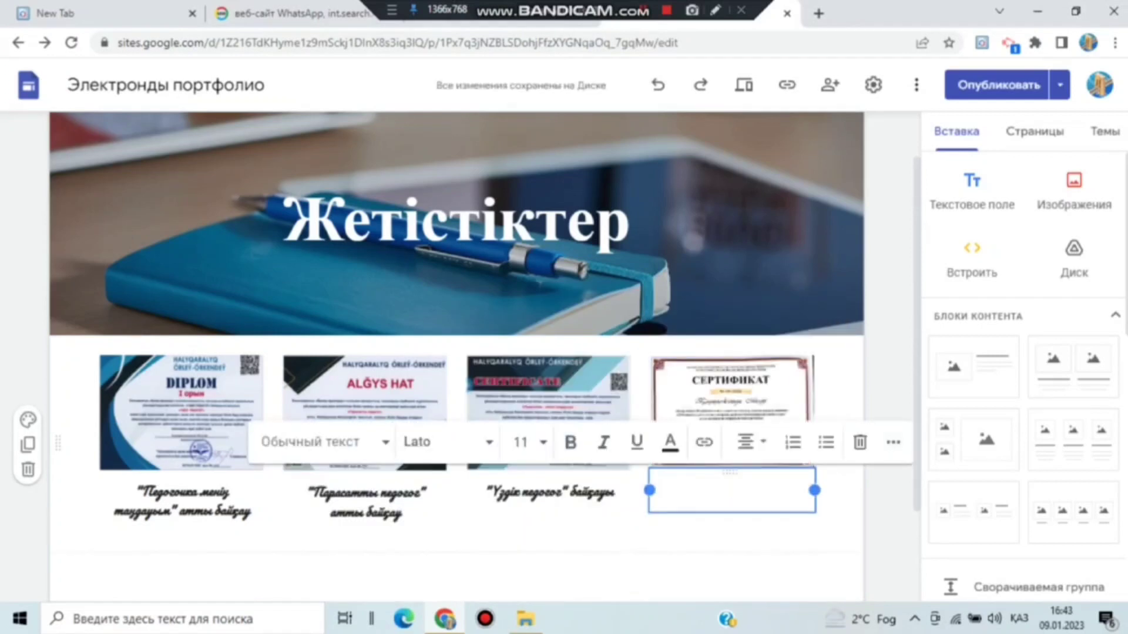
Step: Caption the fourth certificate image "2020 жыл" in bold italic with the same script font as the other captions
type("2020 жыл")
key("ctrl+a")
key("ctrl+i")
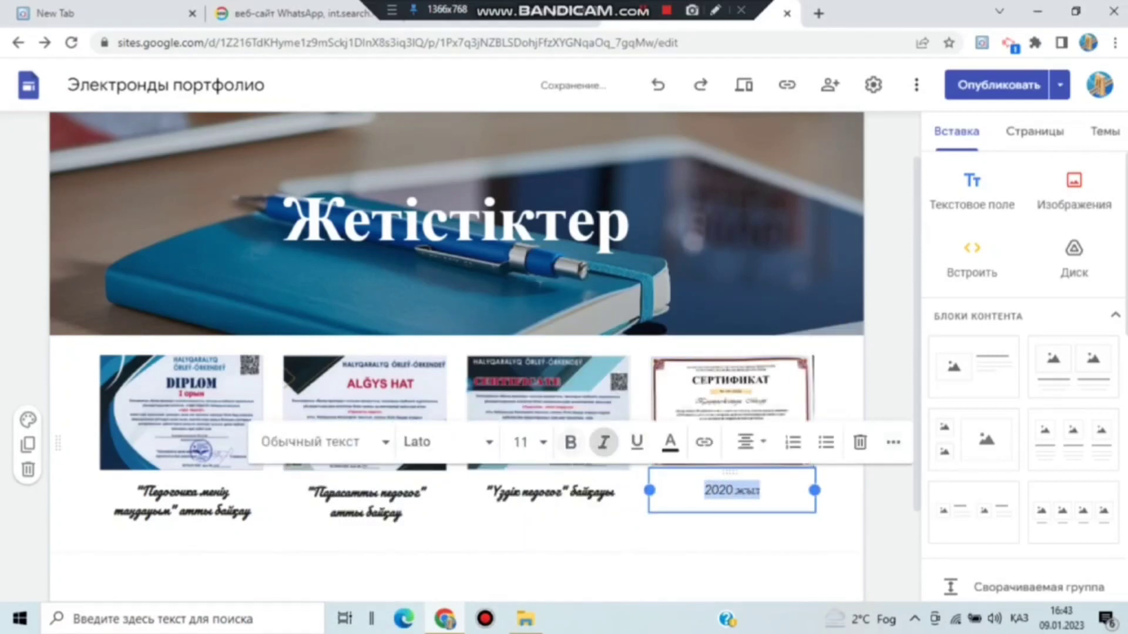
left_click(570, 442)
left_click(447, 442)
scroll(437, 528, "down", 7)
left_click(438, 528)
left_click(524, 579)
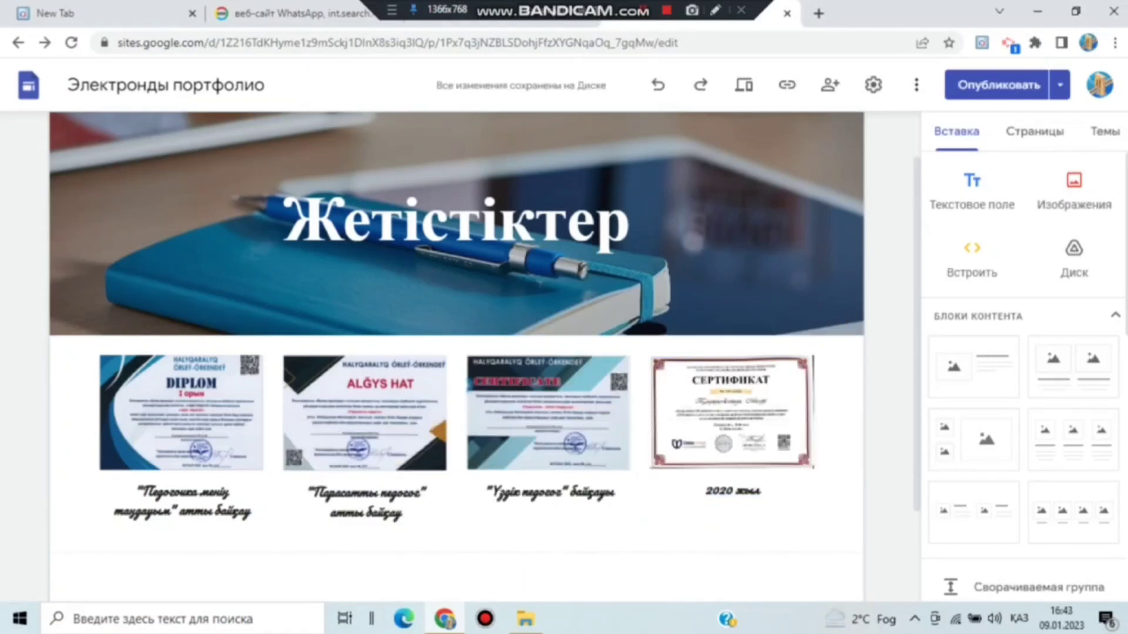
Step: Set the four-certificate section's background to the dark blue image with blurred lights from the Галерея collection
left_click(28, 420)
mouse_move(145, 407)
left_click(300, 453)
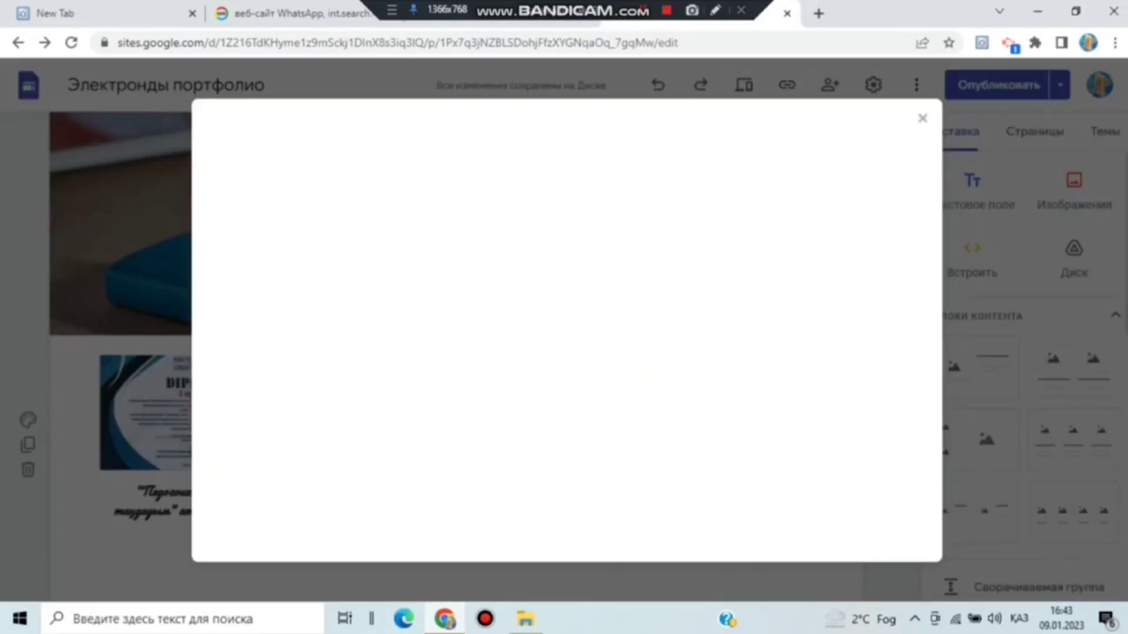
scroll(894, 411, "down", 17)
scroll(894, 411, "up", 5)
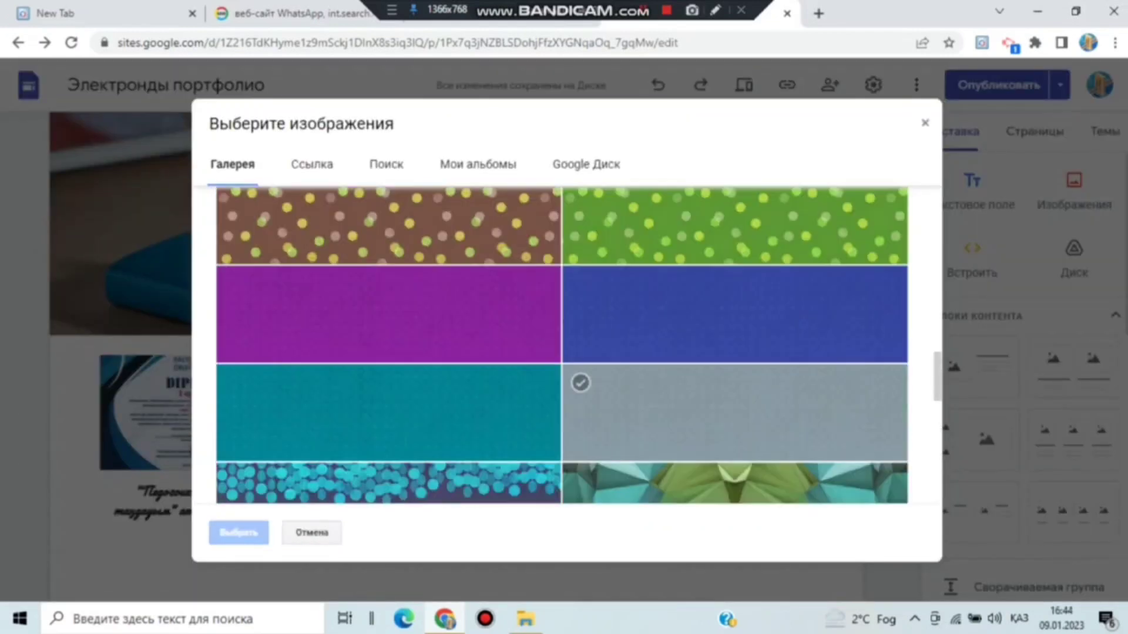
scroll(894, 411, "up", 12)
left_click(628, 252)
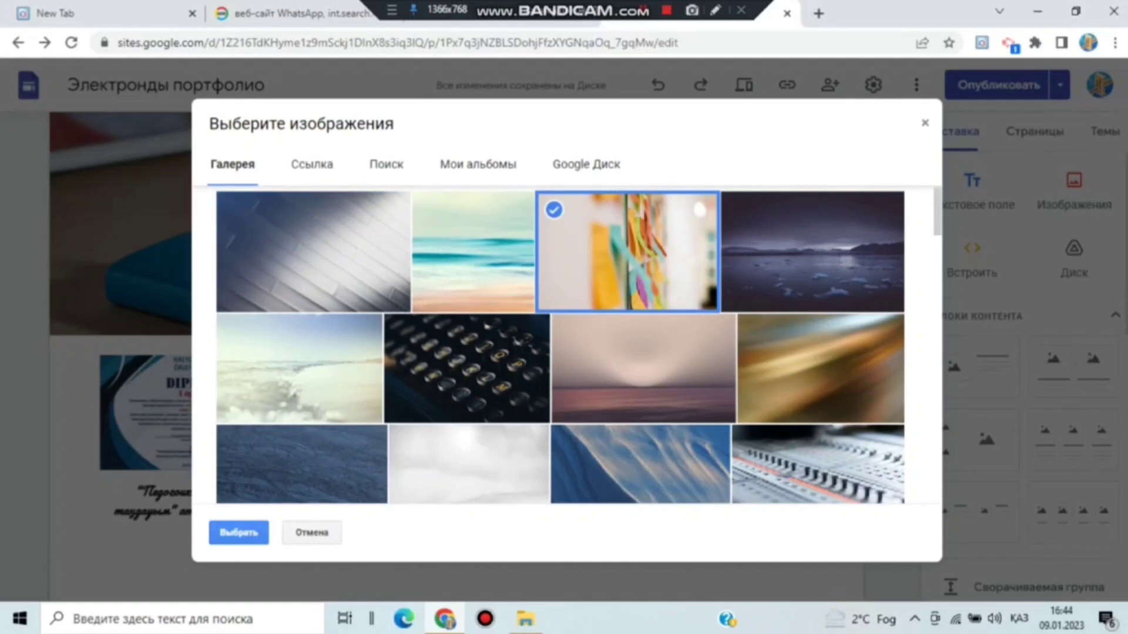
scroll(627, 251, "down", 2)
left_click(475, 431)
left_click(238, 533)
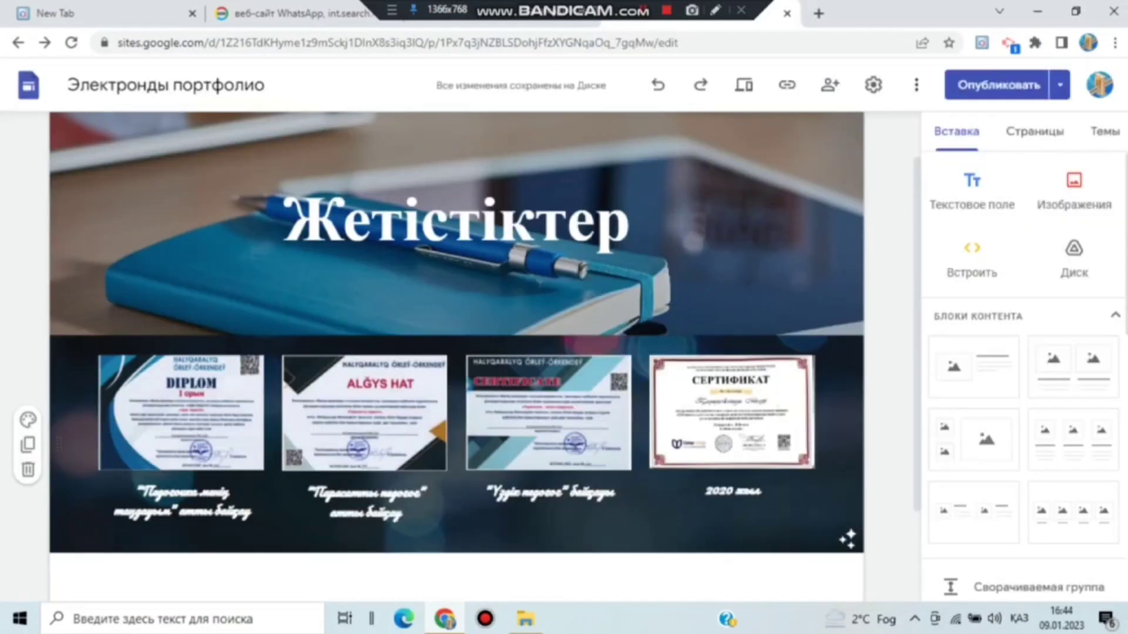
scroll(458, 352, "up", 1)
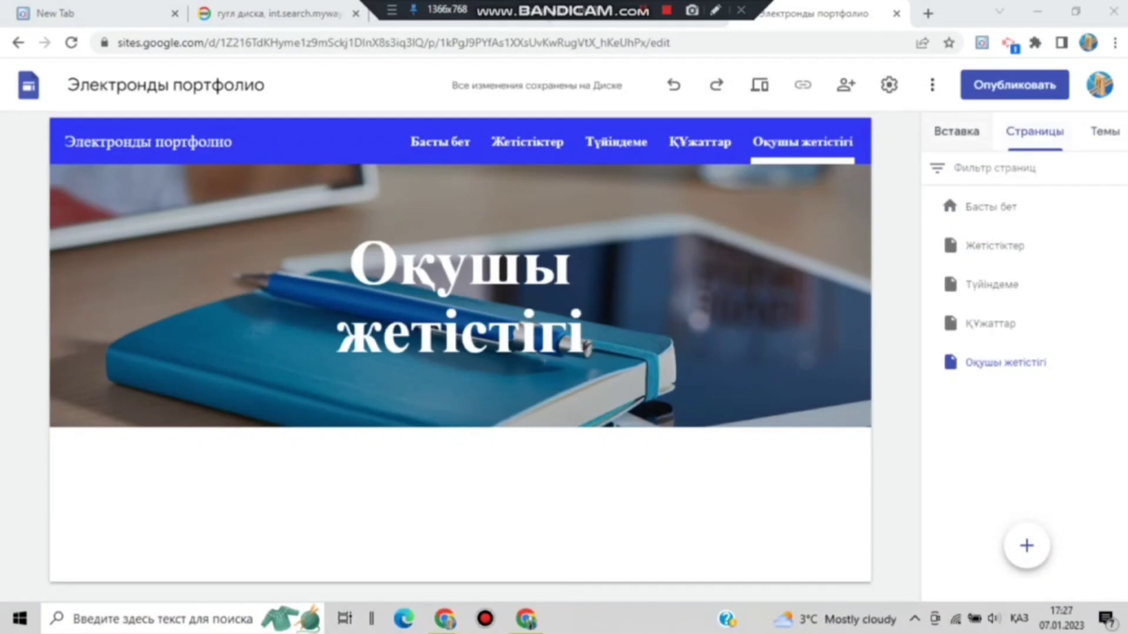
Step: Add the two-image content block to the Оқушы жетістігі page and upload "WhatsApp Image 2023-01-07 at 16.39.12" into its first placeholder
left_click(956, 131)
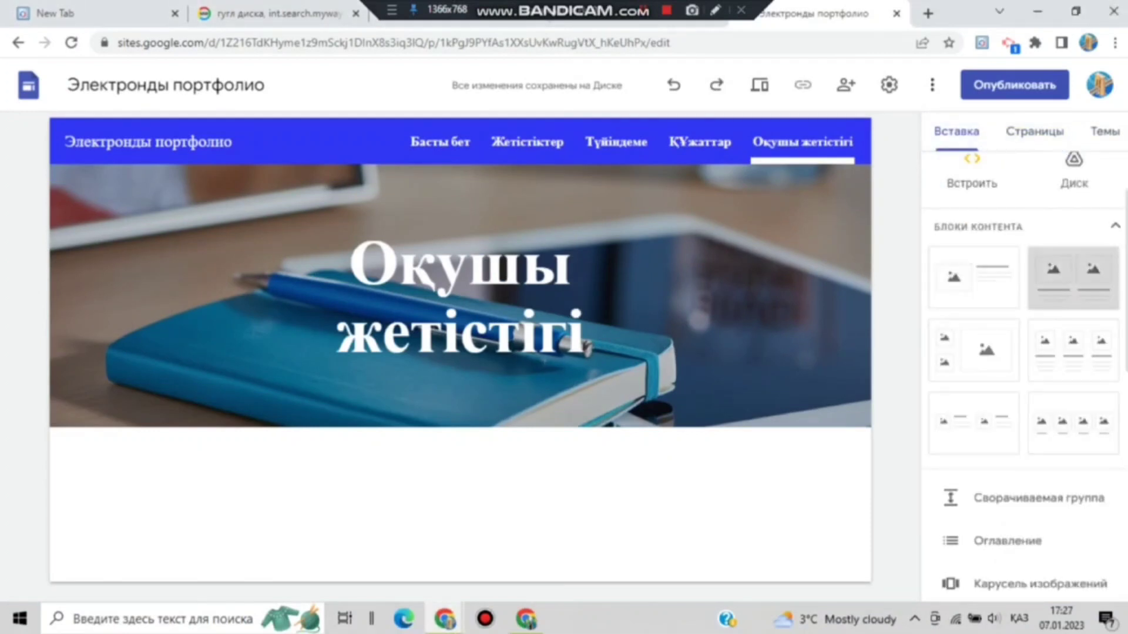
left_click(1073, 278)
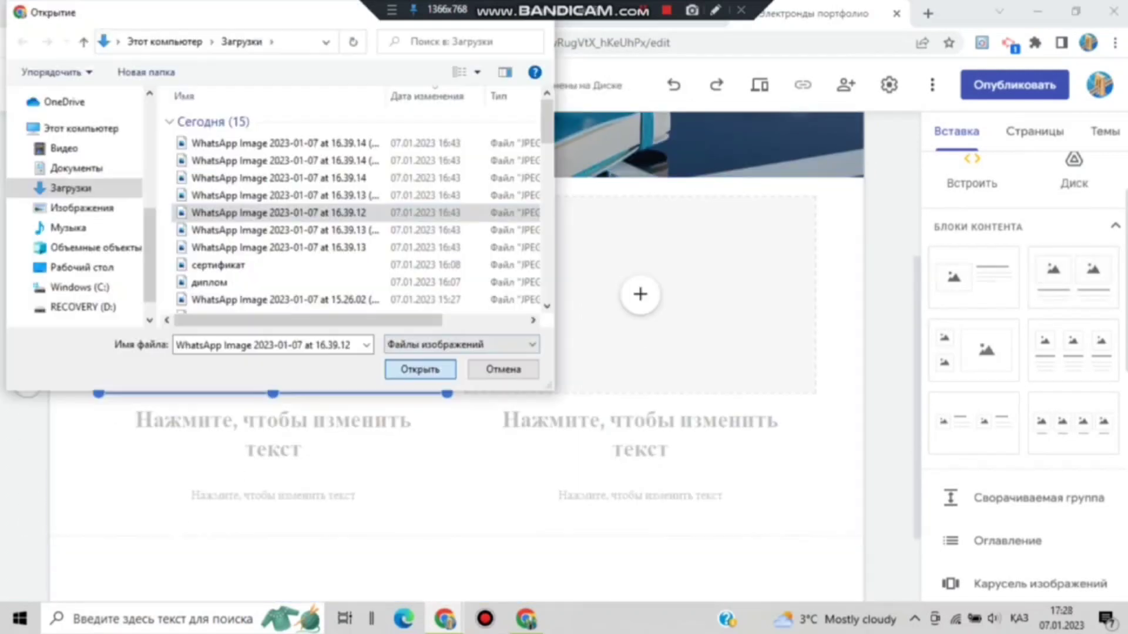
left_click(420, 370)
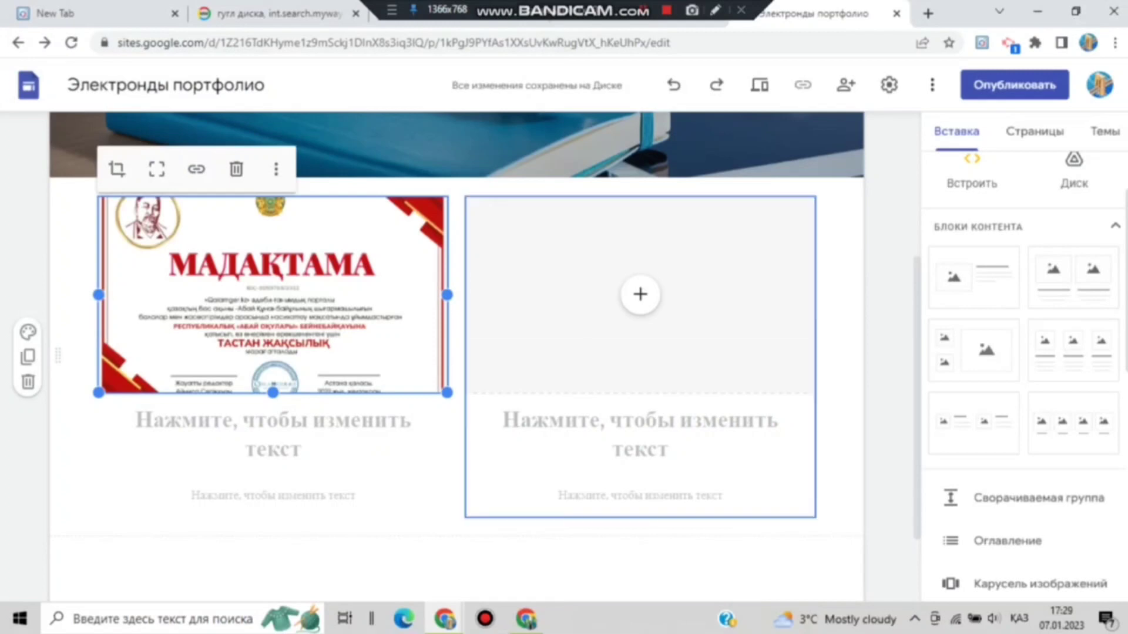
Step: Upload "WhatsApp Image 2023-01-07 at 16.39.13" from the Загрузки folder into the block's second image placeholder
left_click(640, 293)
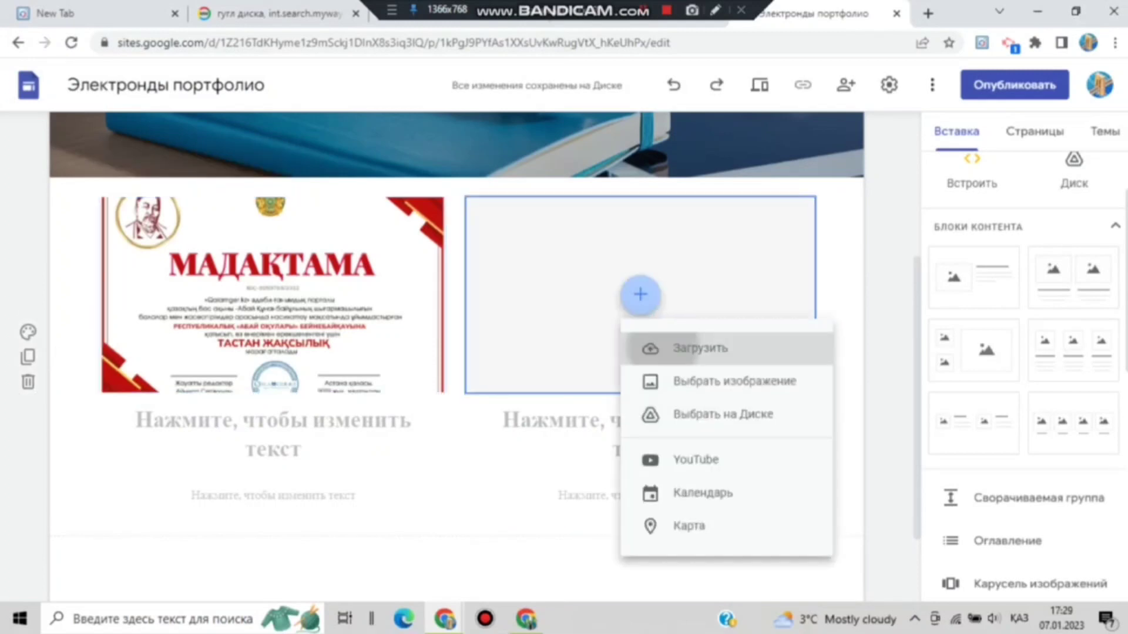
left_click(699, 348)
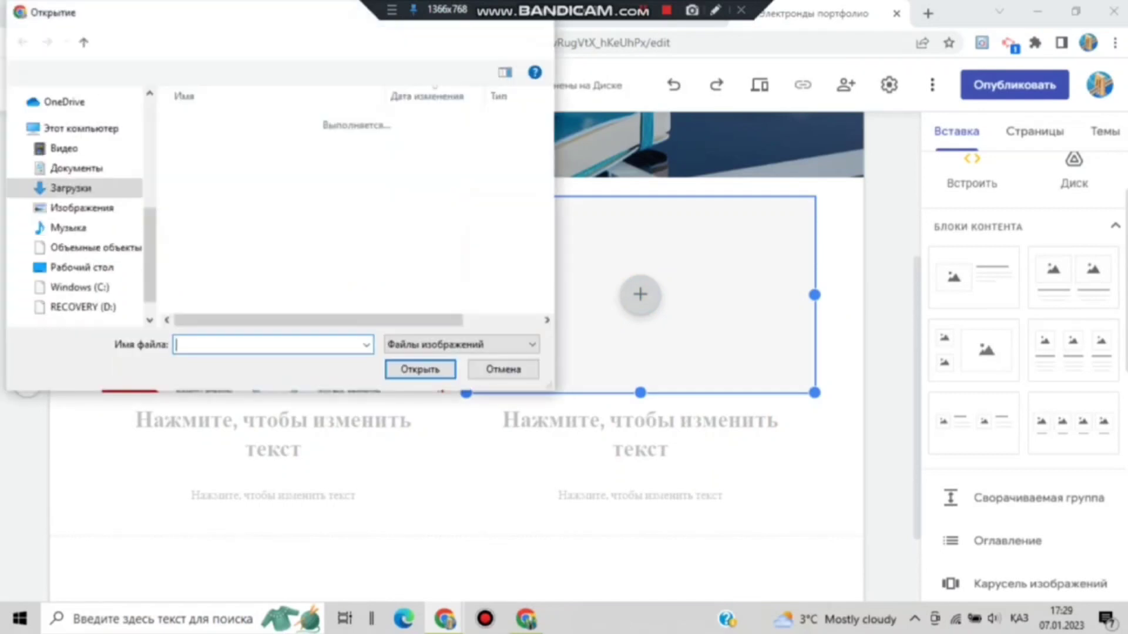
left_click(276, 248)
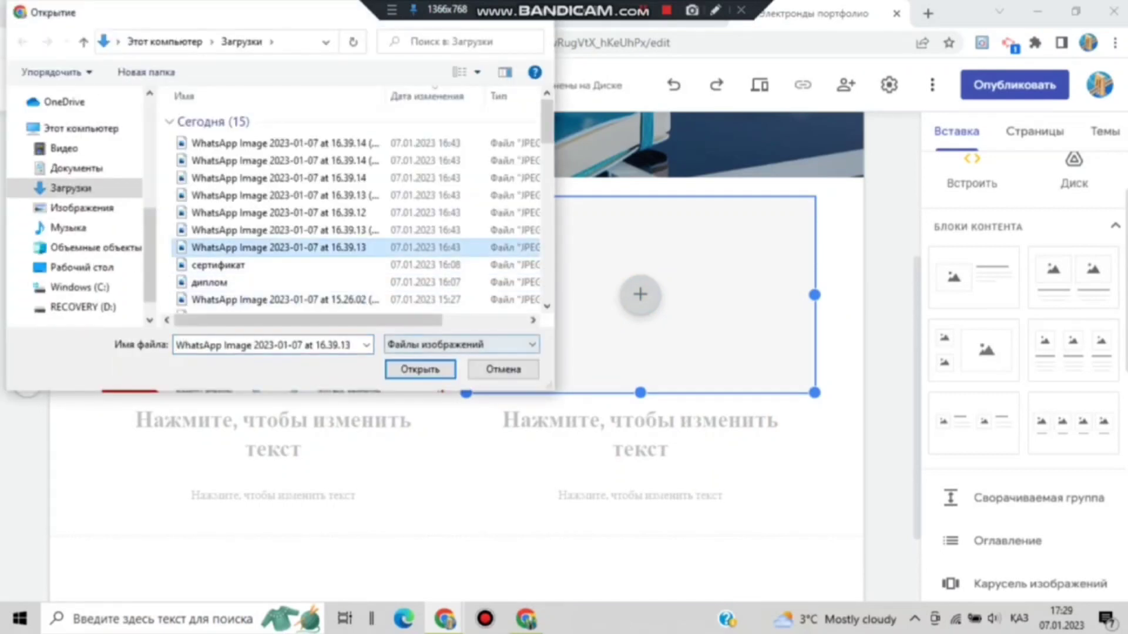
left_click(420, 369)
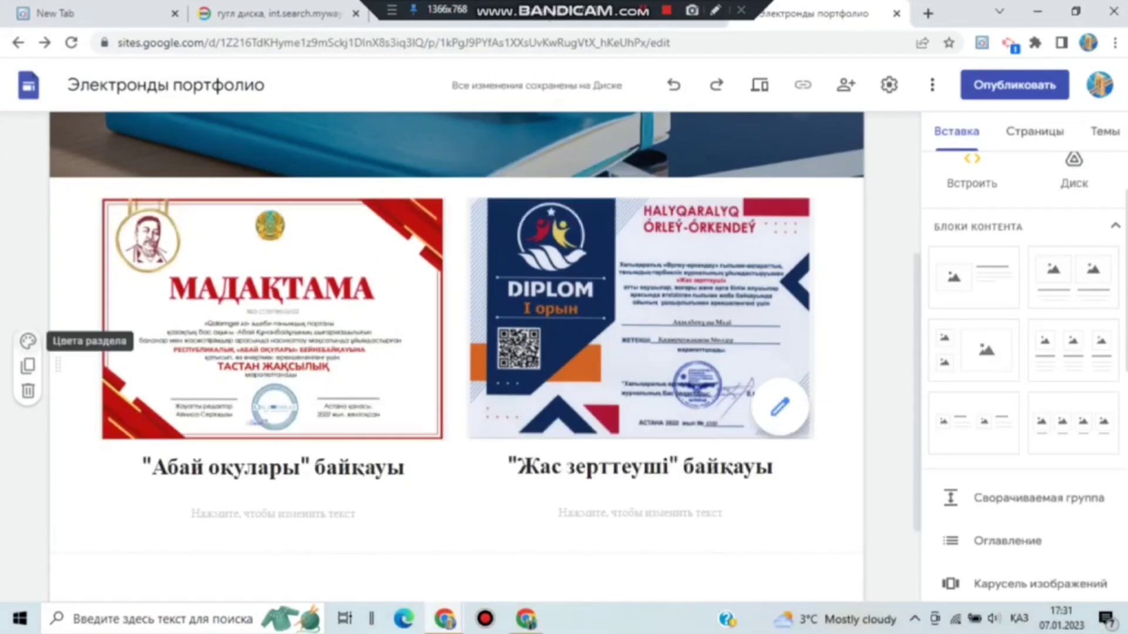
Step: Apply Стиль 3 to the two-certificate section and try uploading a background image from the Загрузки folder
left_click(28, 341)
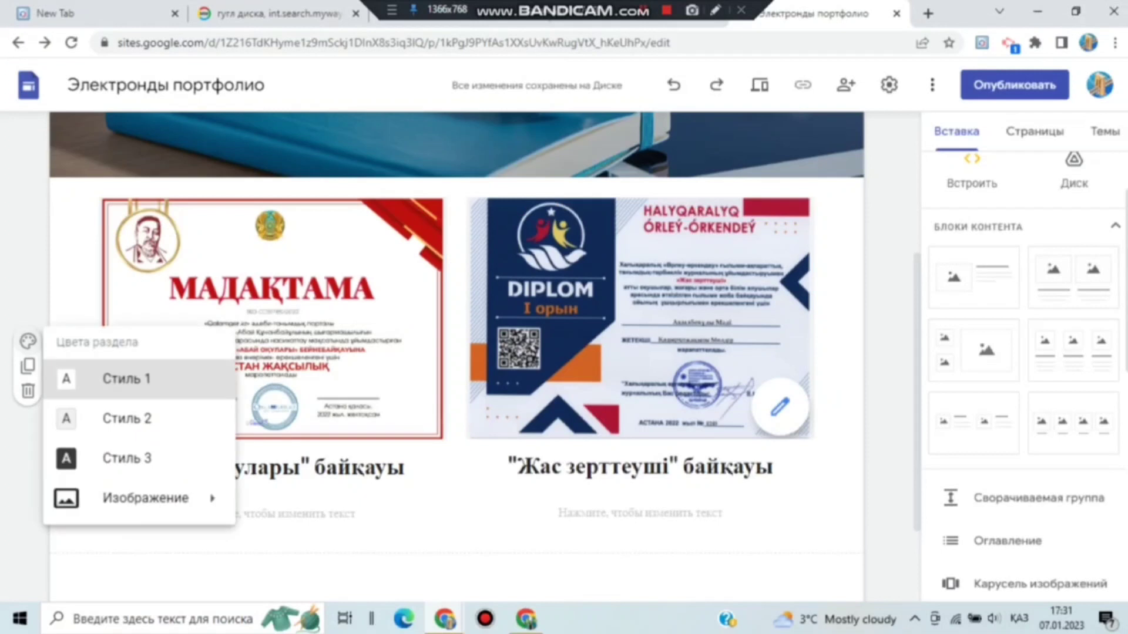
left_click(127, 458)
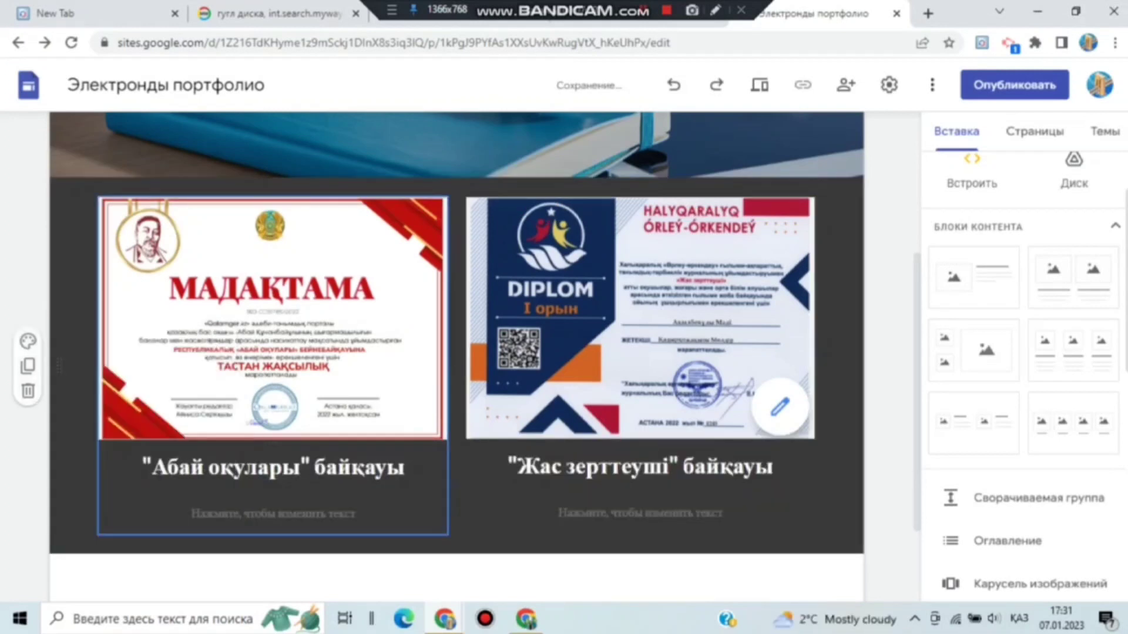
left_click(27, 341)
mouse_move(147, 498)
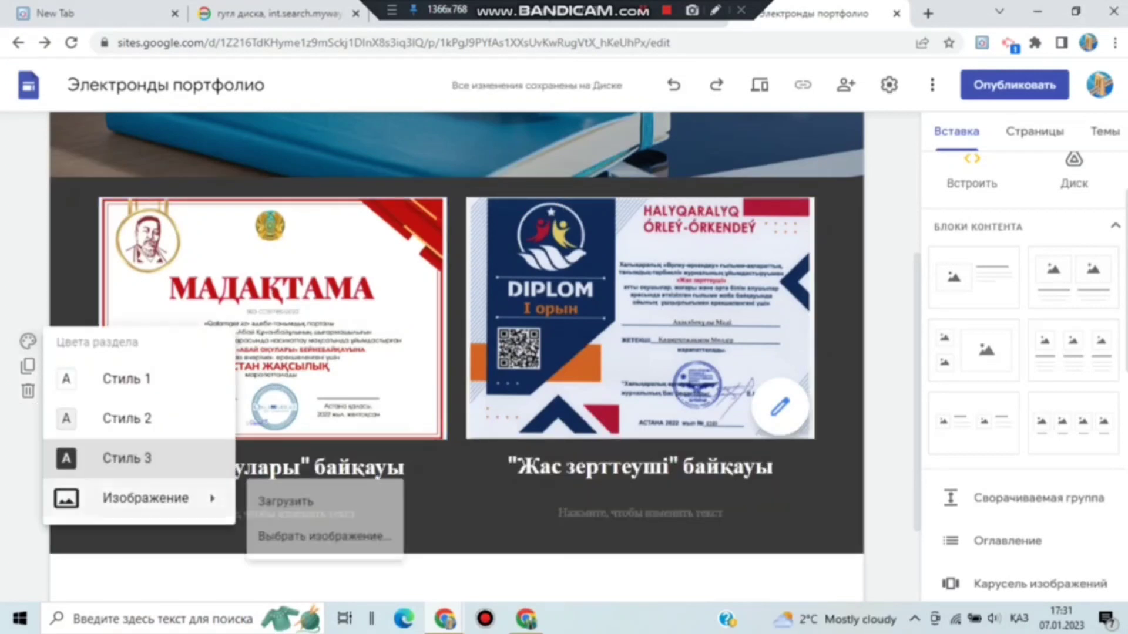
left_click(280, 504)
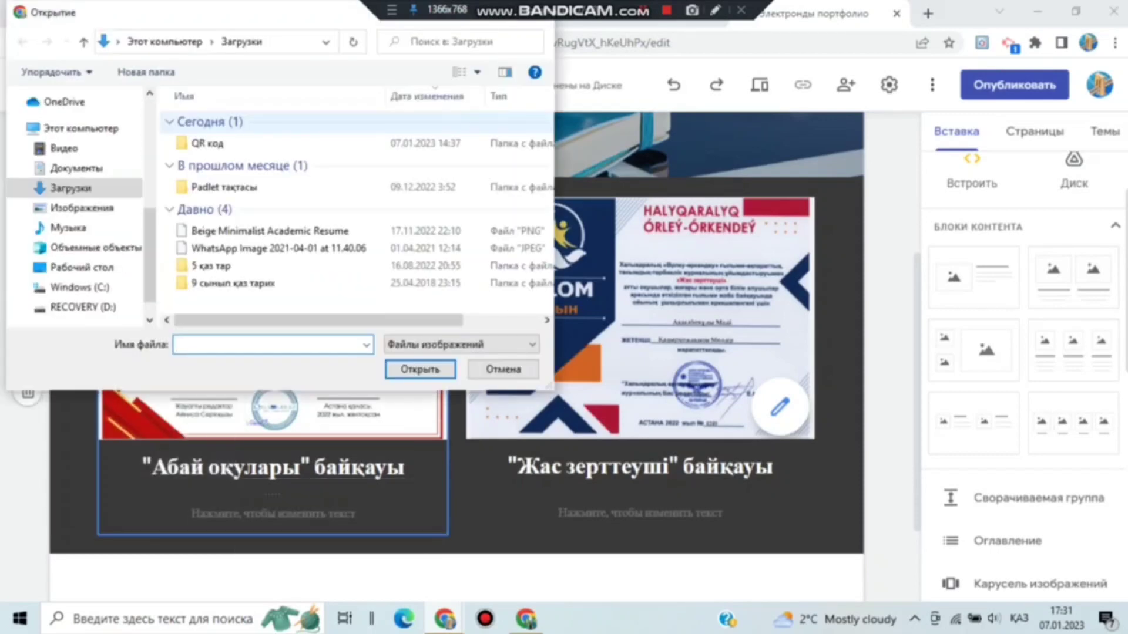
left_click(502, 369)
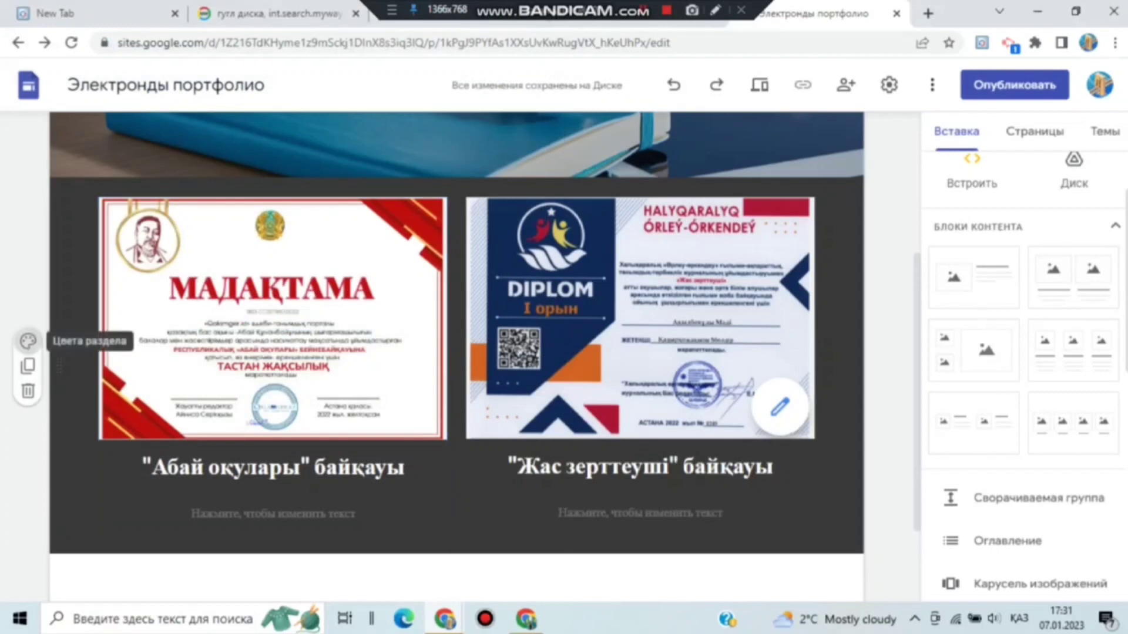
Step: Choose a blurred light beige picture as the background image of the two-certificate section
left_click(28, 341)
mouse_move(176, 498)
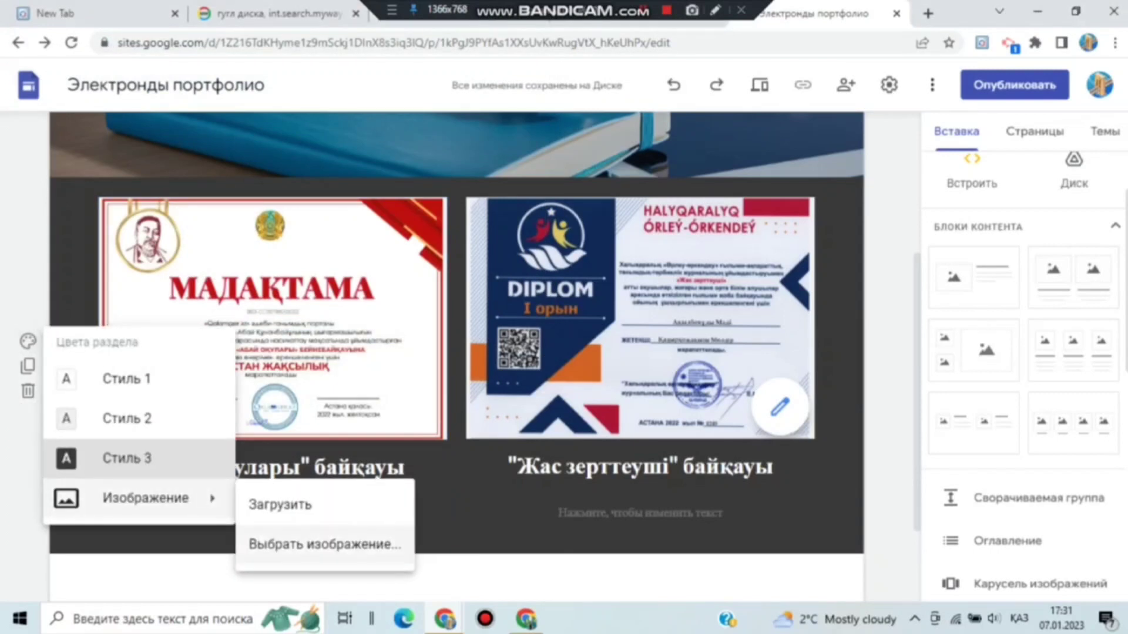
left_click(324, 544)
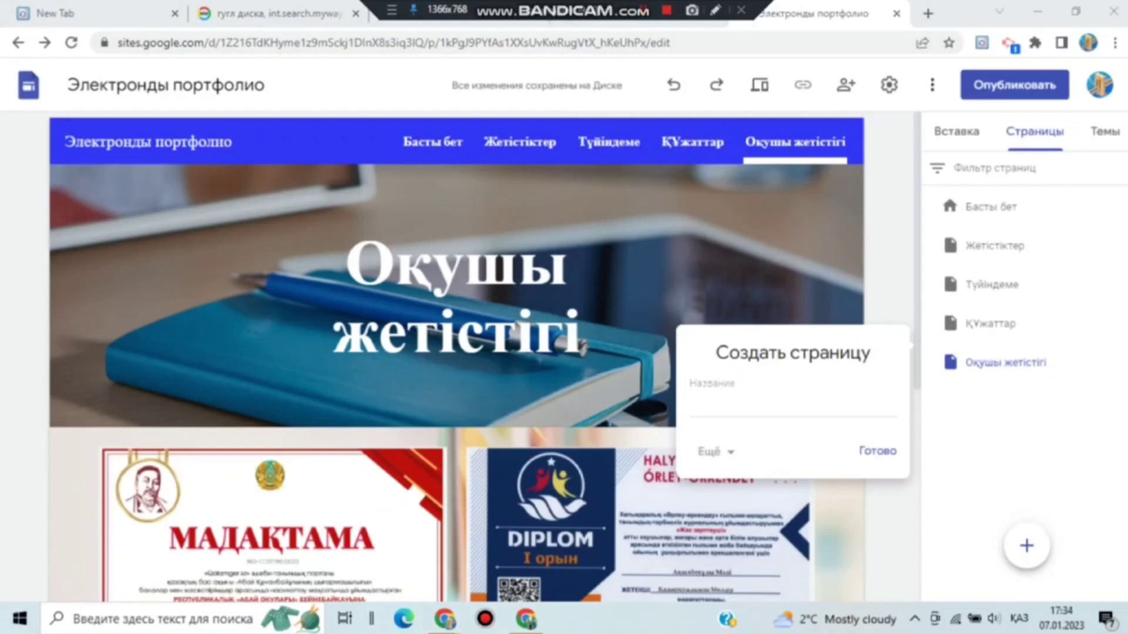
Step: Create a new site page named "YouTube сабақтары"
left_click(792, 407)
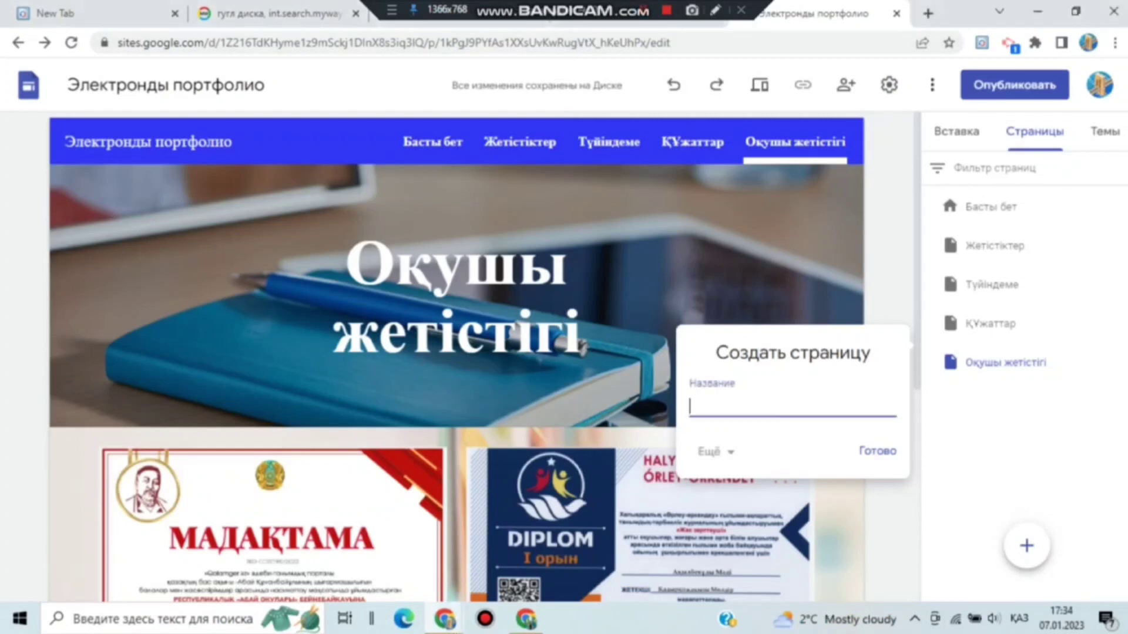
key("alt+shift")
type("YouN")
type("b")
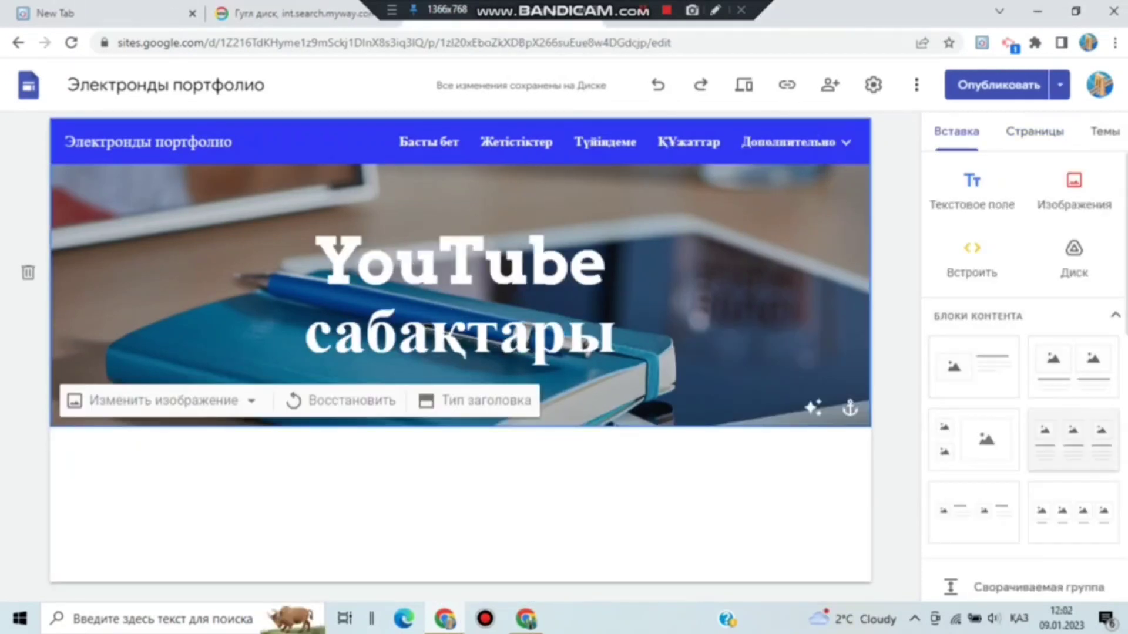
Step: Add the three-image content block to the YouTube сабақтары page and search YouTube for "ежелгі адамдар" from its first placeholder
left_click(1072, 439)
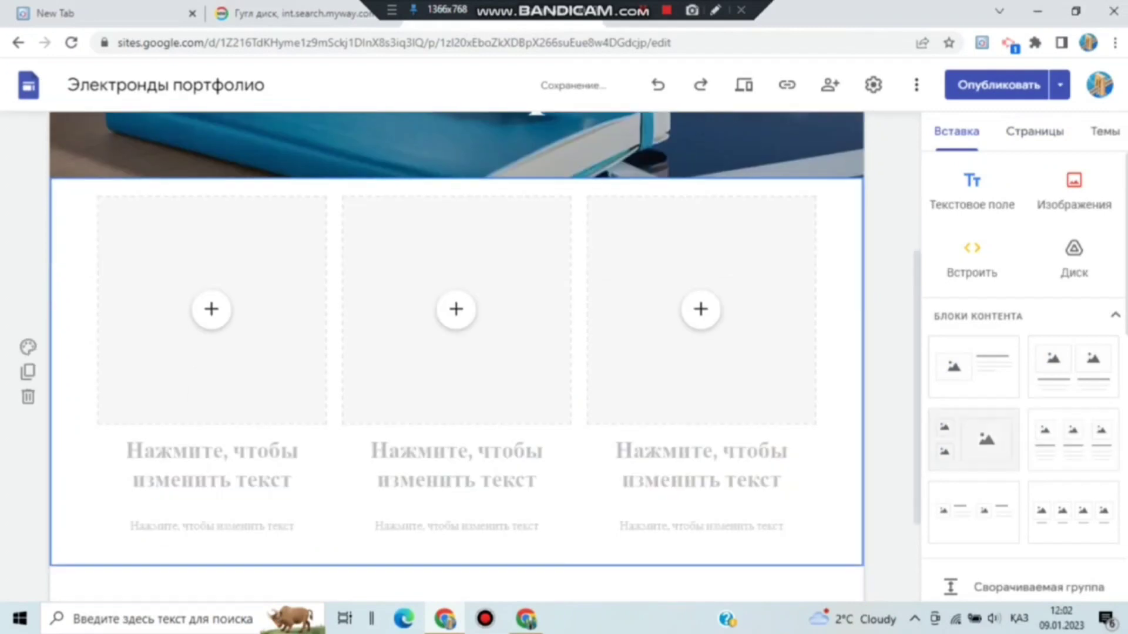
left_click(211, 310)
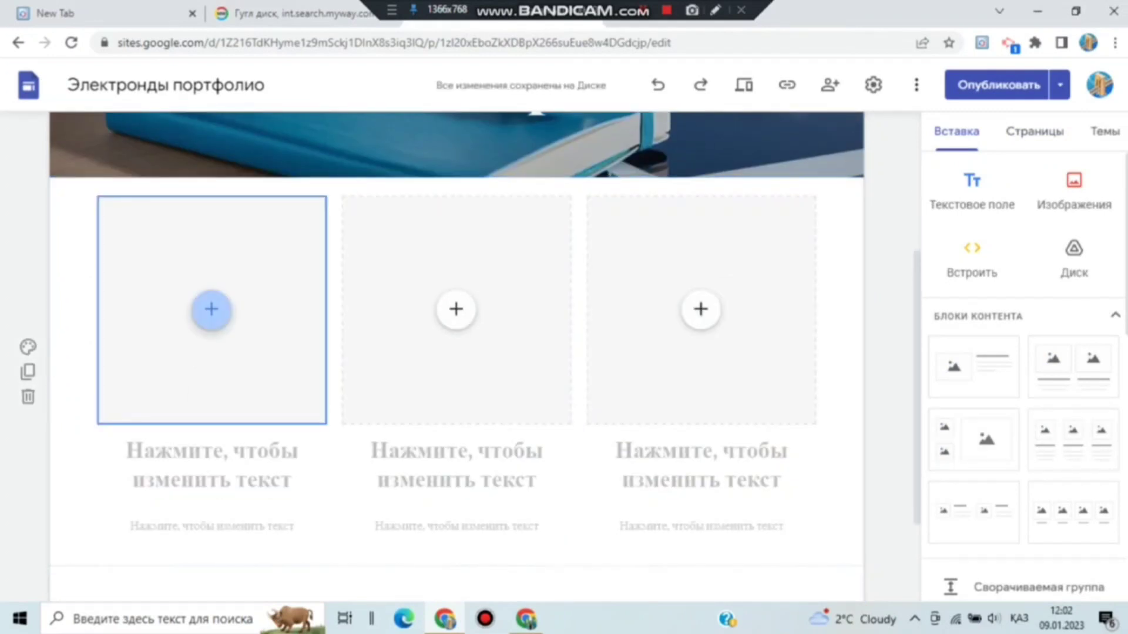
left_click(211, 310)
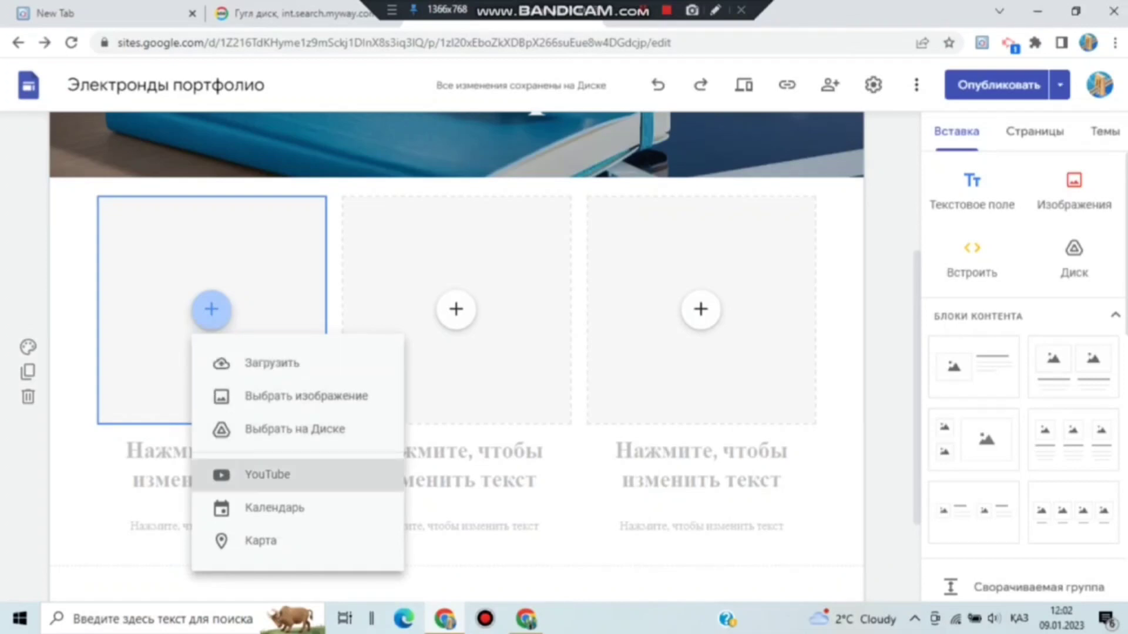
left_click(267, 474)
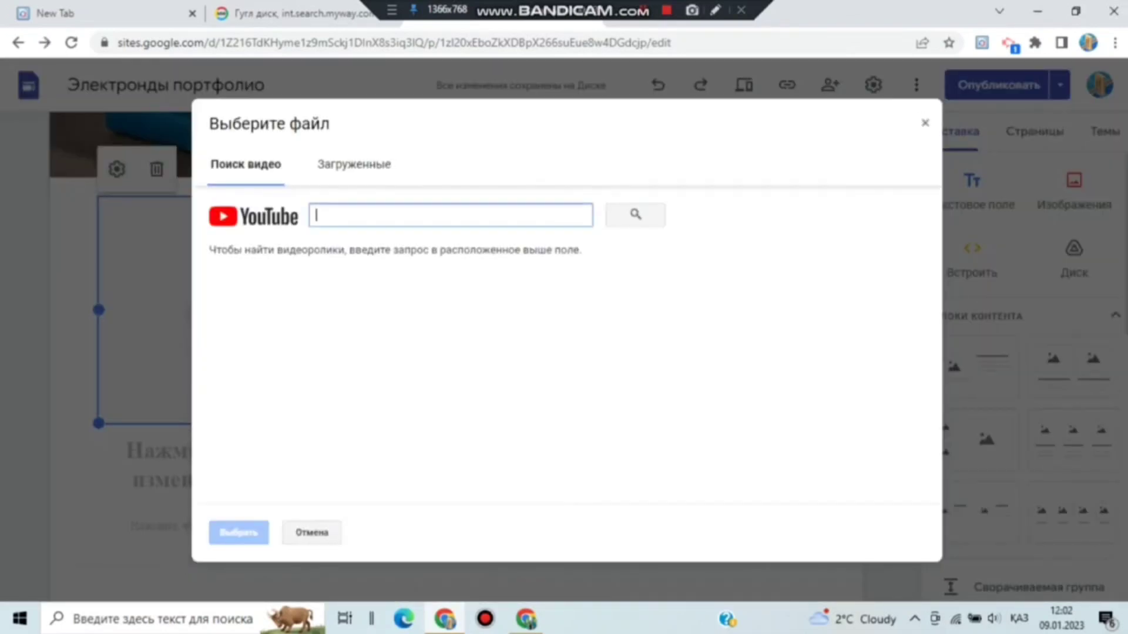
type("е")
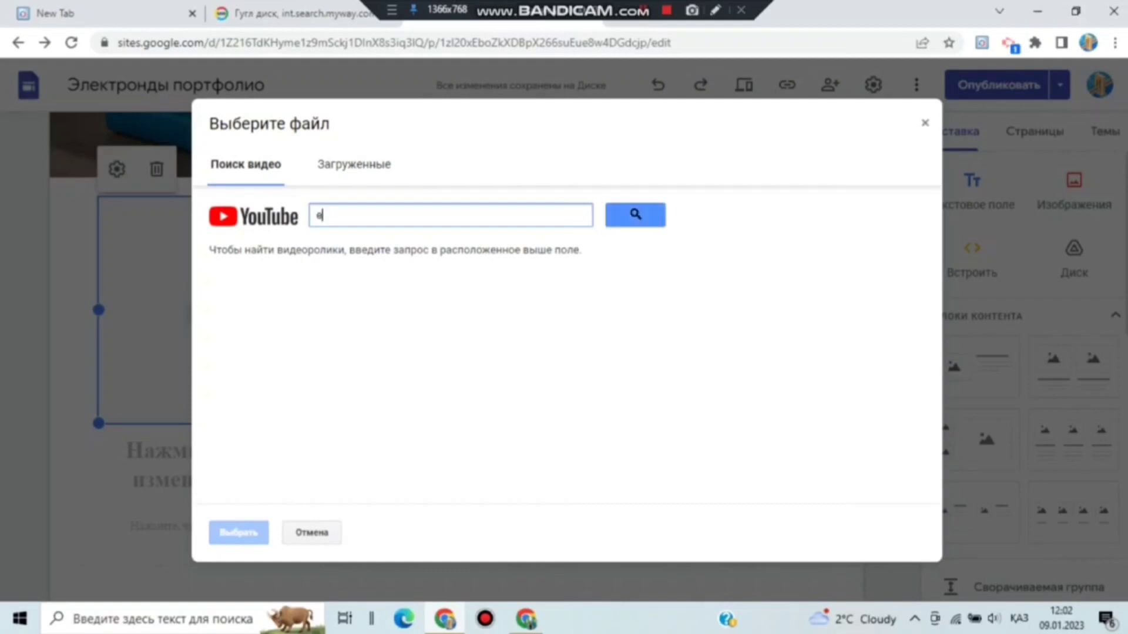
type("желгі адамдар")
left_click(635, 215)
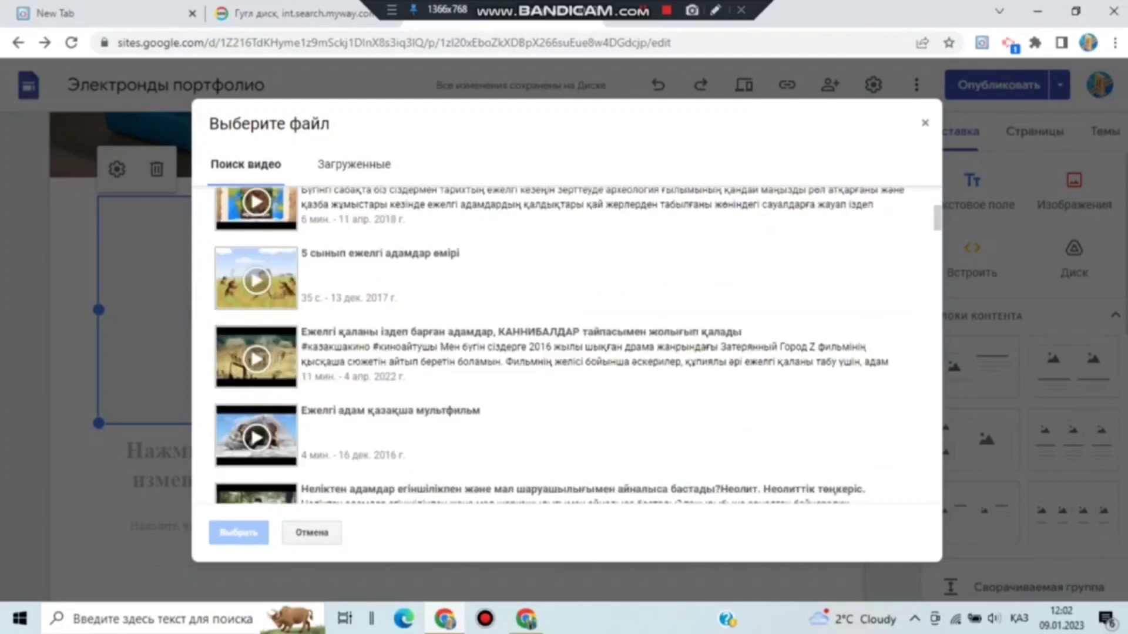
Step: Insert the video "Ежелгі адамдар. Қазақстан тарихы. 5-сынып" from the search results into the first placeholder
scroll(578, 345, "down", 15)
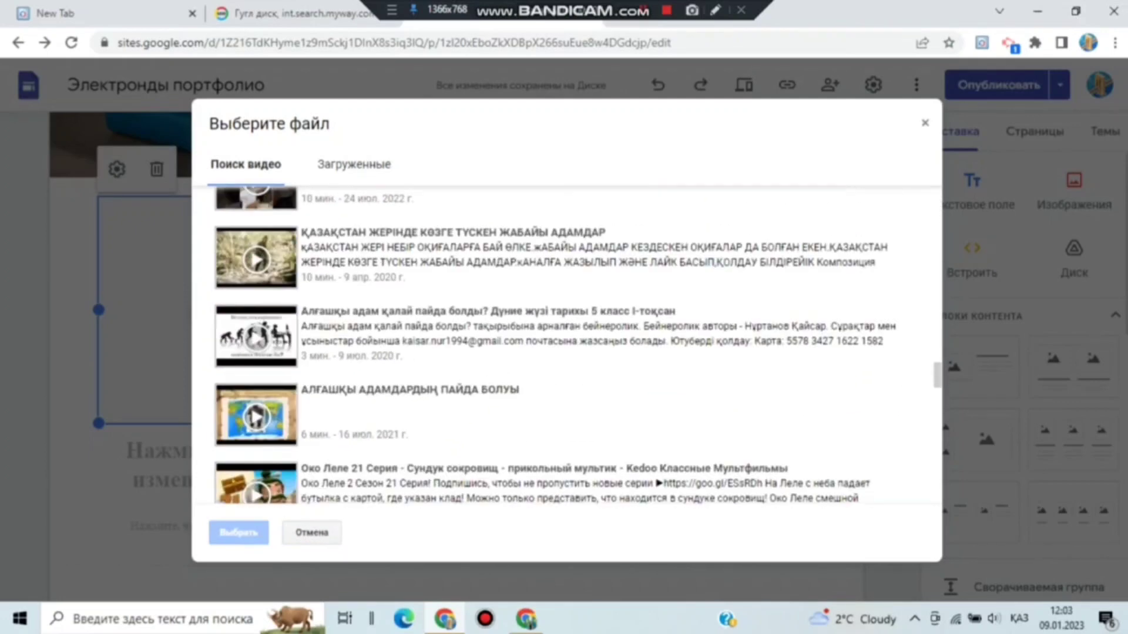
scroll(564, 338, "down", 10)
left_click(564, 341)
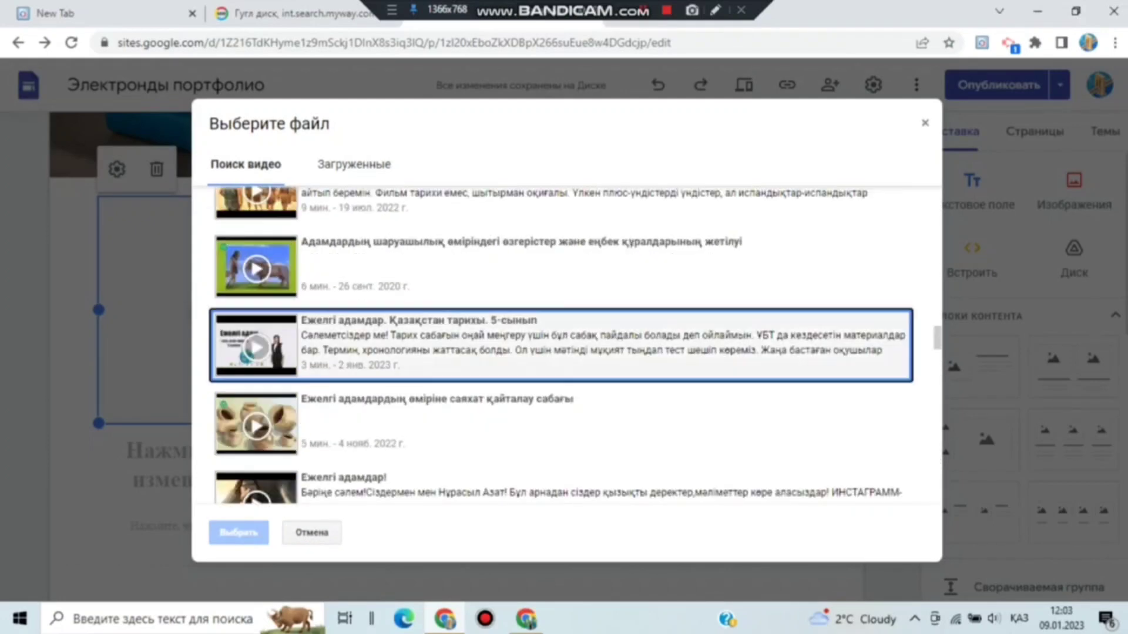
left_click(238, 533)
Step: Give the first video the heading "Қазақстан тарихы" and the caption "5-сынып"
left_click(211, 467)
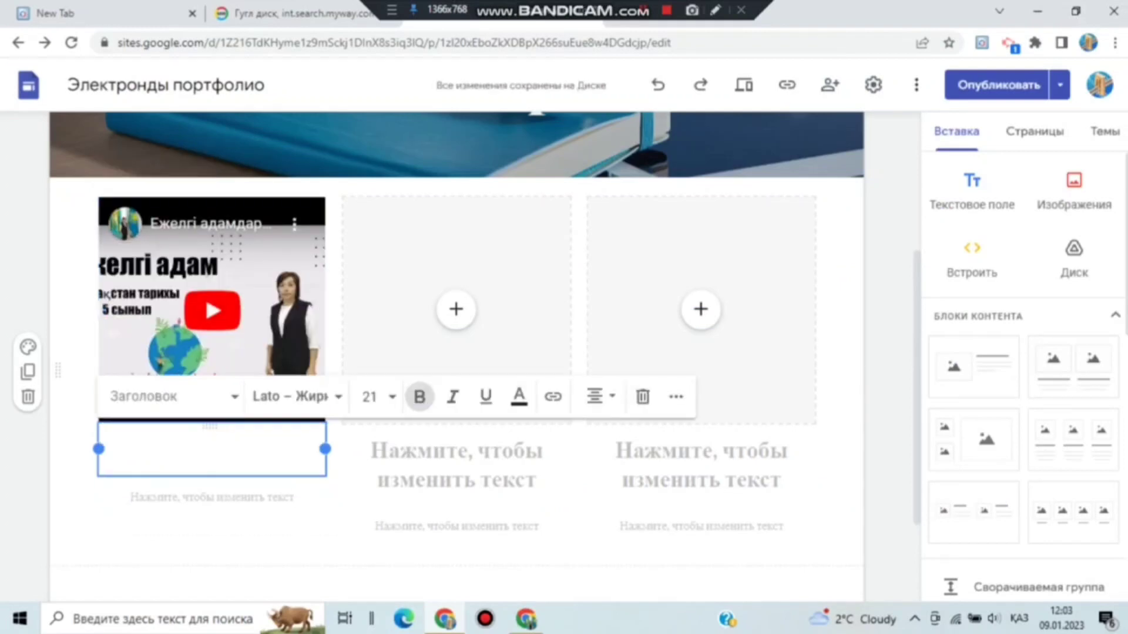
type("Қазақстан тарихы")
left_click(211, 497)
type("5-")
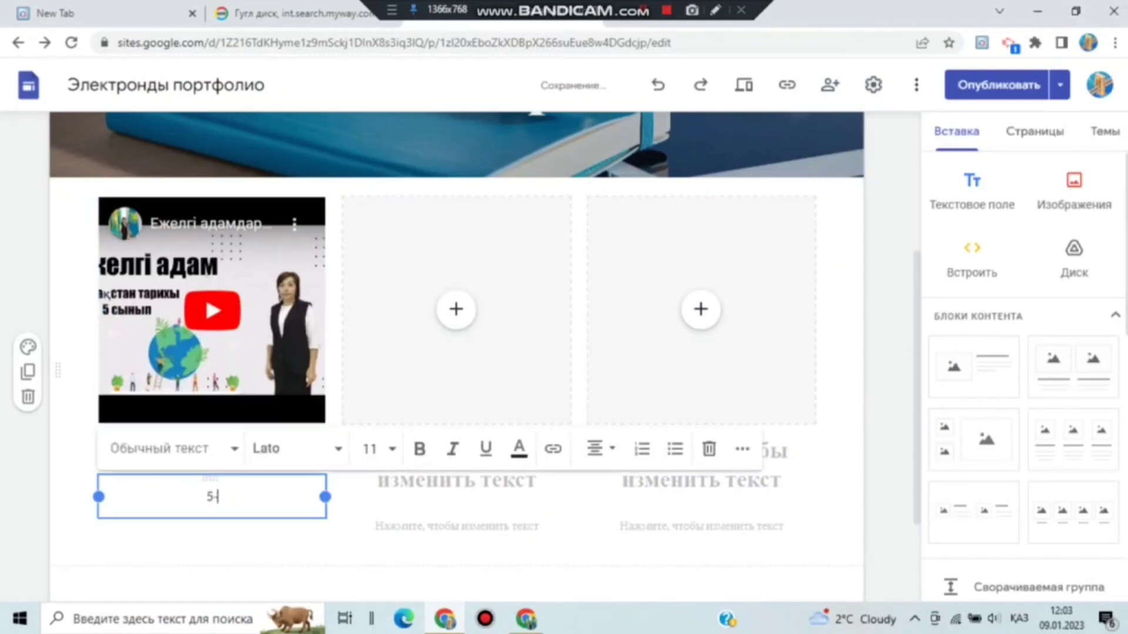
type("сынып")
Step: Format the first video's "5-сынып" caption in bold italic Arvo
key("ctrl+a")
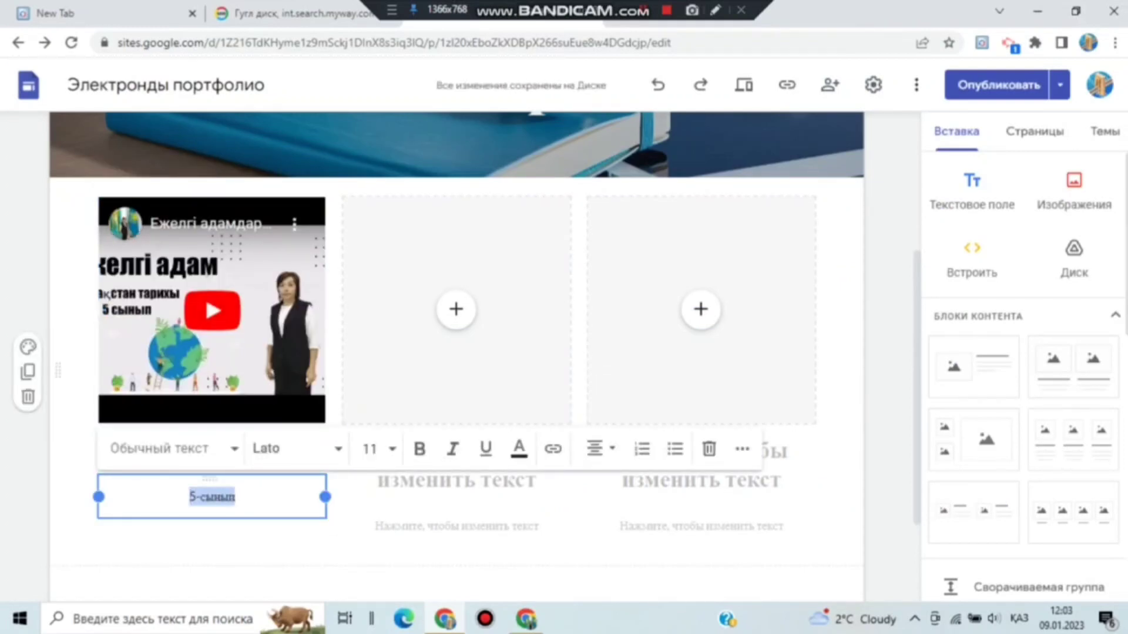
left_click(453, 448)
left_click(294, 448)
left_click(272, 516)
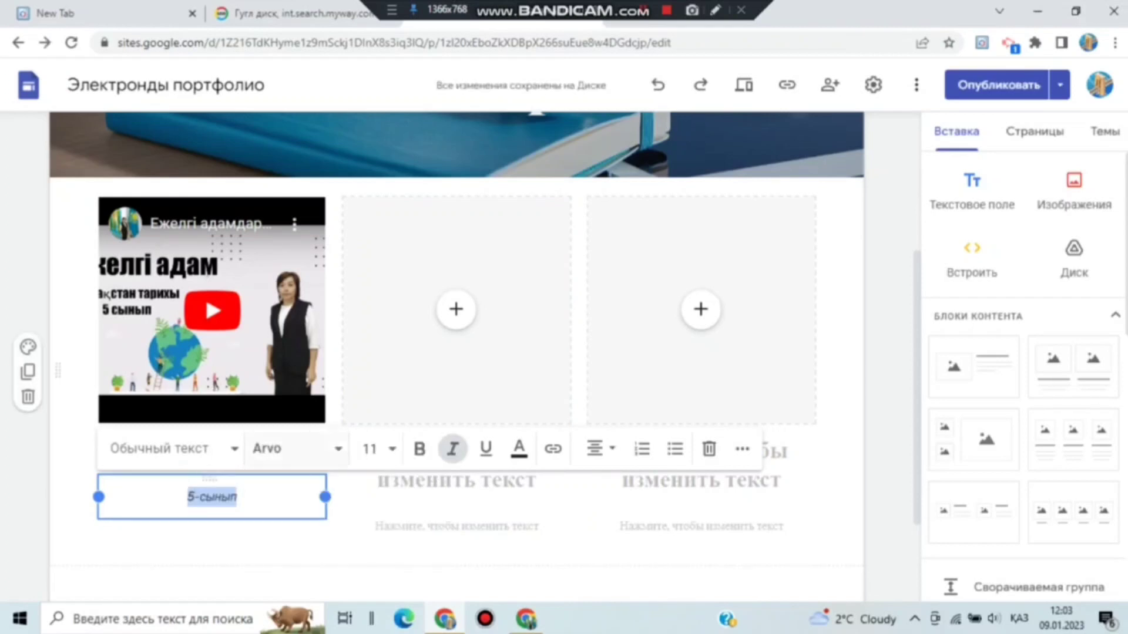
left_click(419, 449)
left_click(601, 449)
left_click(595, 495)
left_click(605, 584)
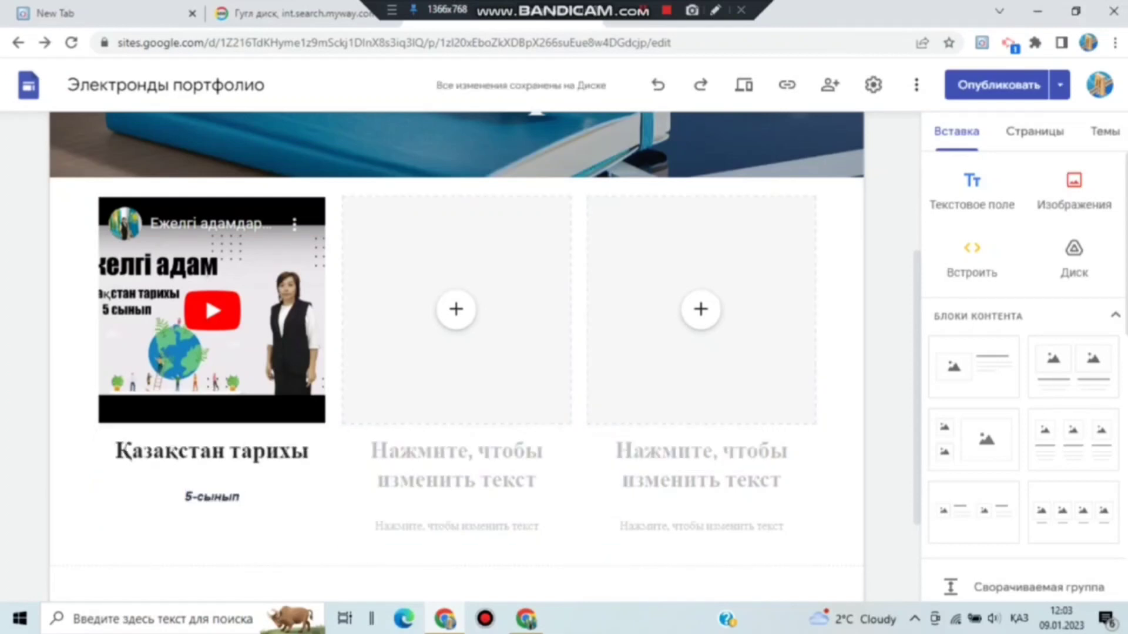
Step: Insert the YouTube video "Ежелгі Үндістандағы индуизм мен буддизм" into the second placeholder and reduce the first video's height to fit its picture
left_click(456, 453)
left_click(456, 309)
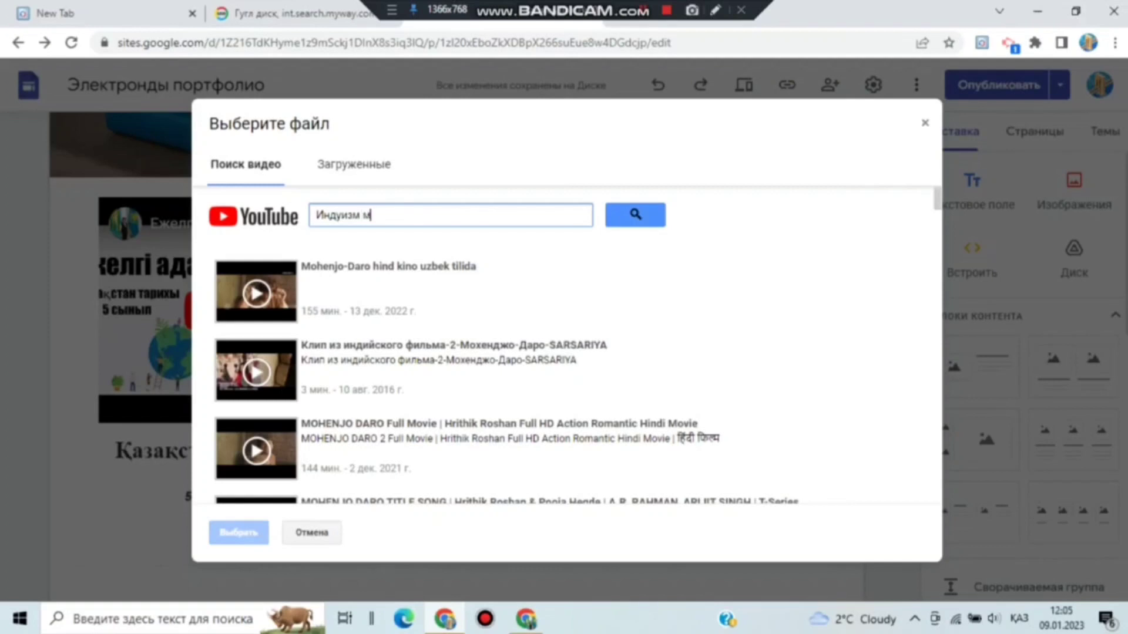
type("ен буддизм")
left_click(635, 215)
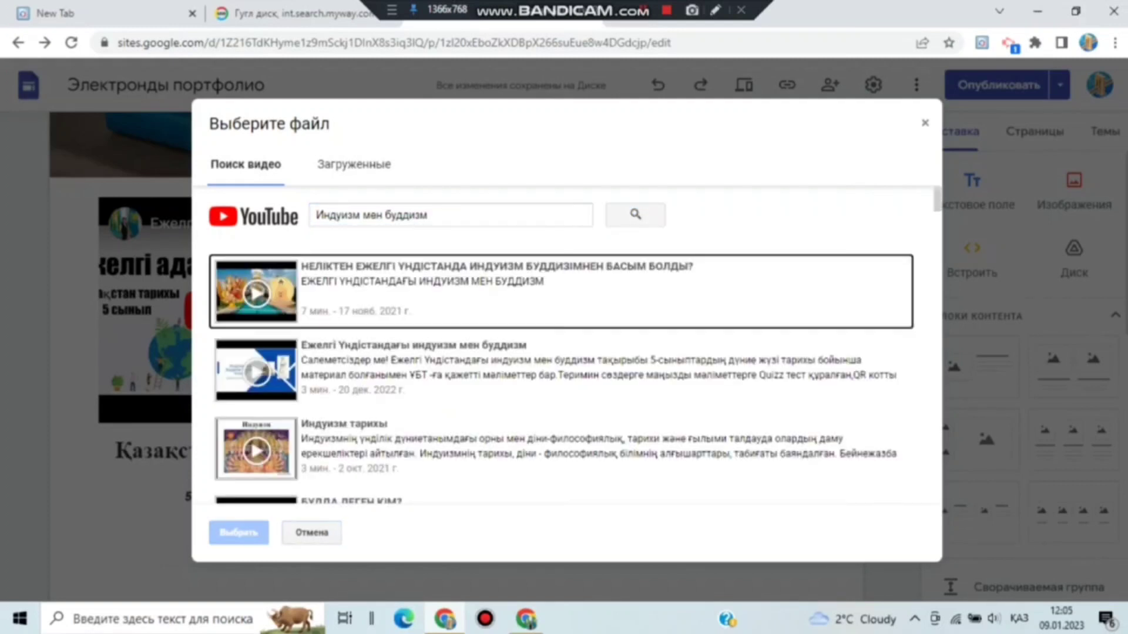
left_click(358, 370)
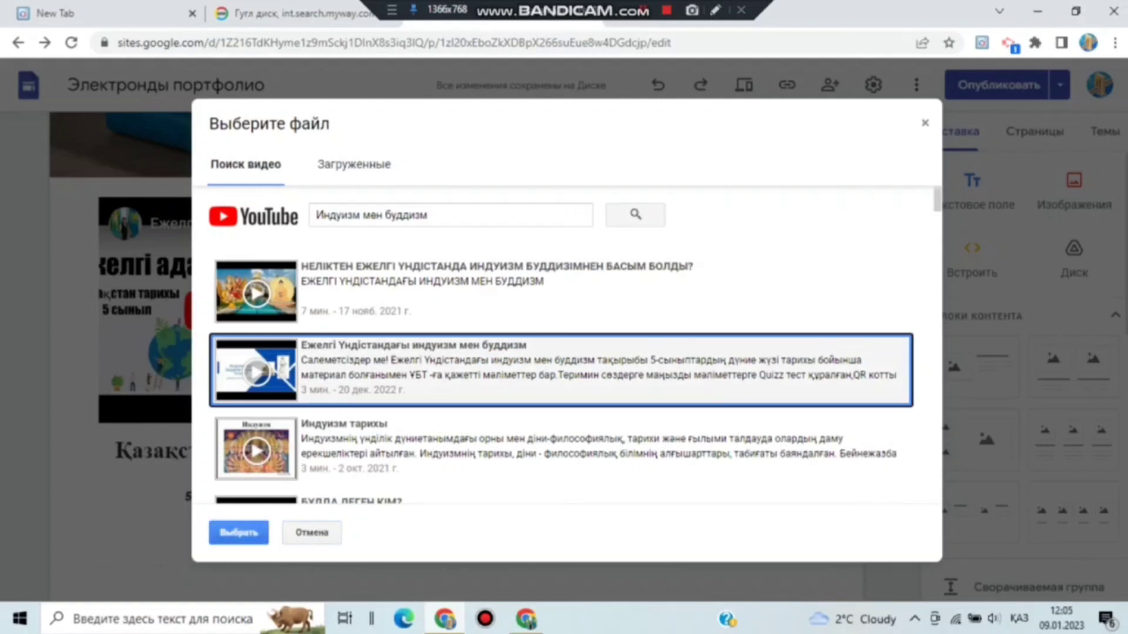
left_click(238, 532)
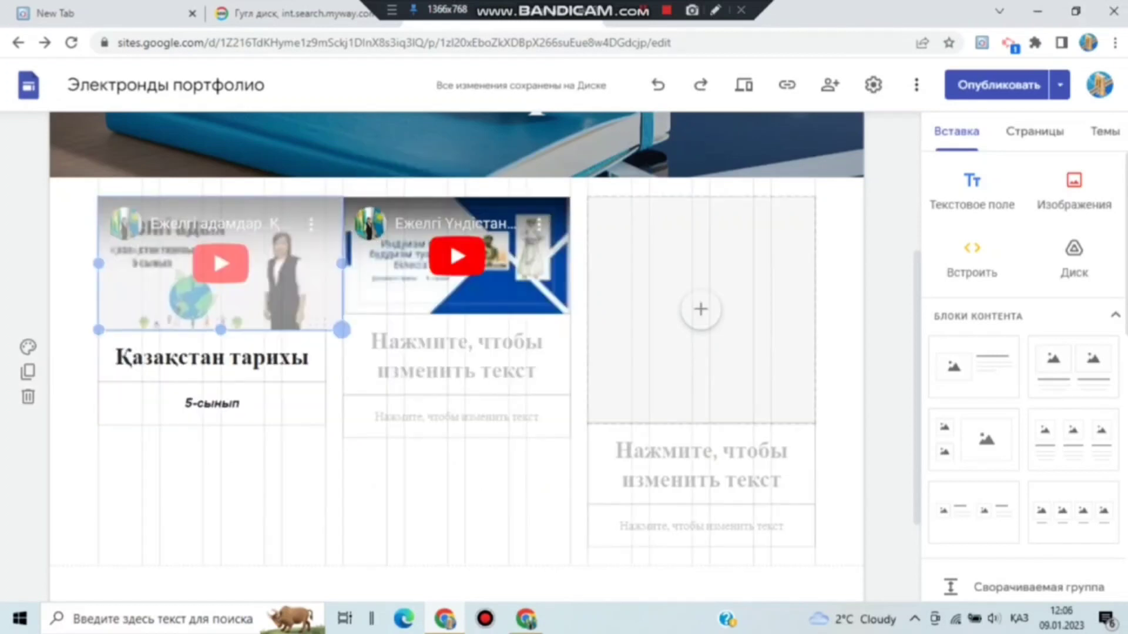
left_click_drag(211, 330, 212, 330)
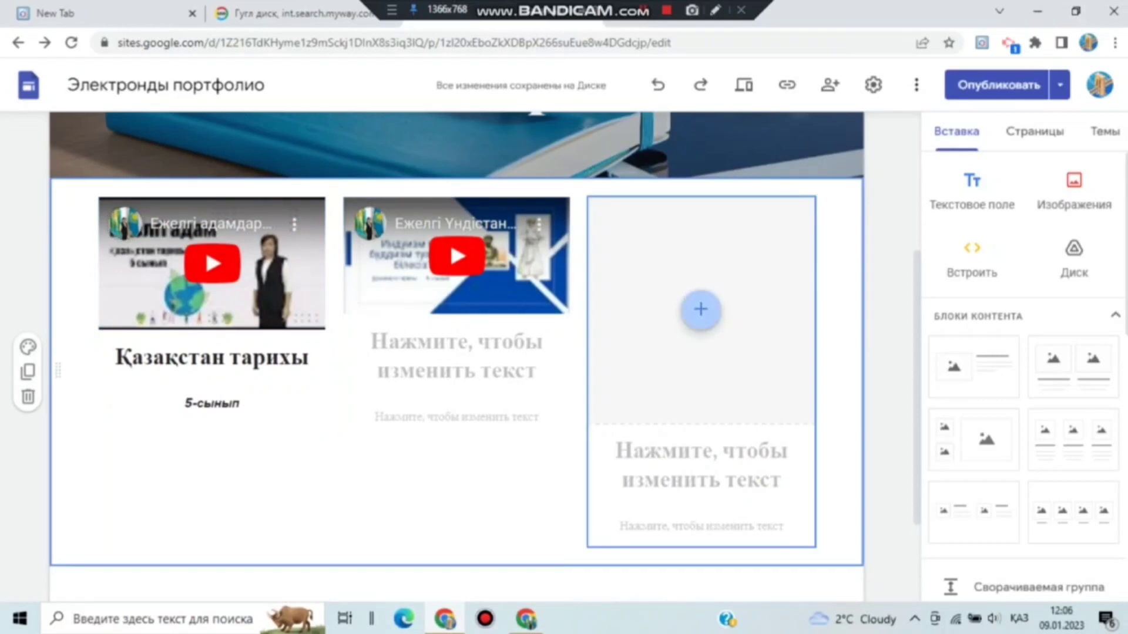
Step: Insert the YouTube video "Тест. Ұлт-азаттық көтеріліс." into the third placeholder and reduce its height to match the first video
left_click(700, 309)
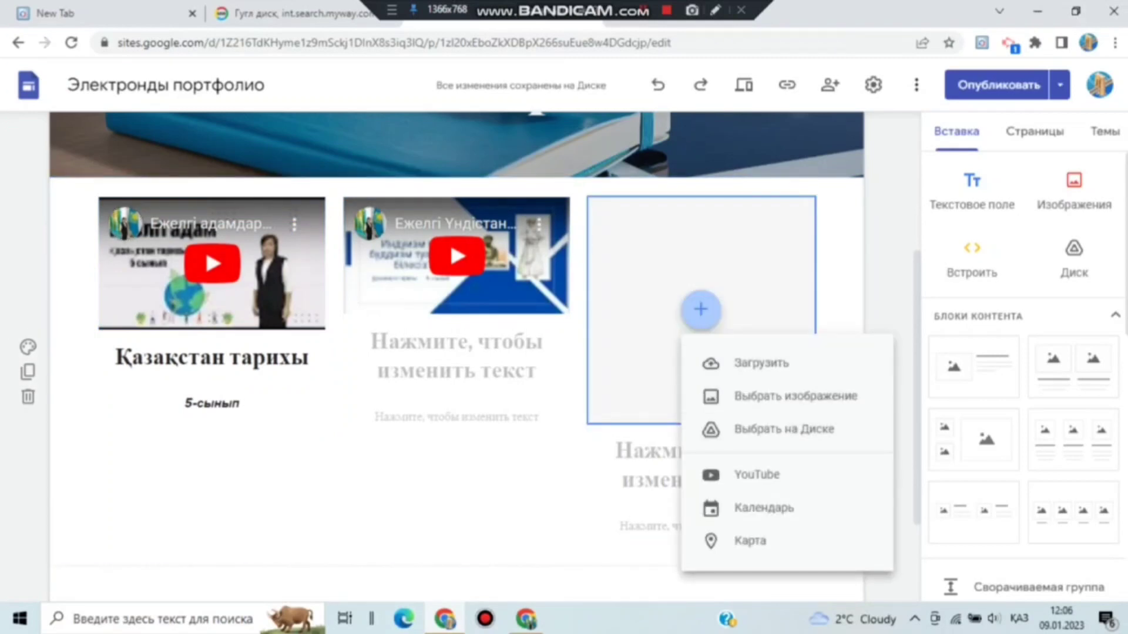
left_click(755, 474)
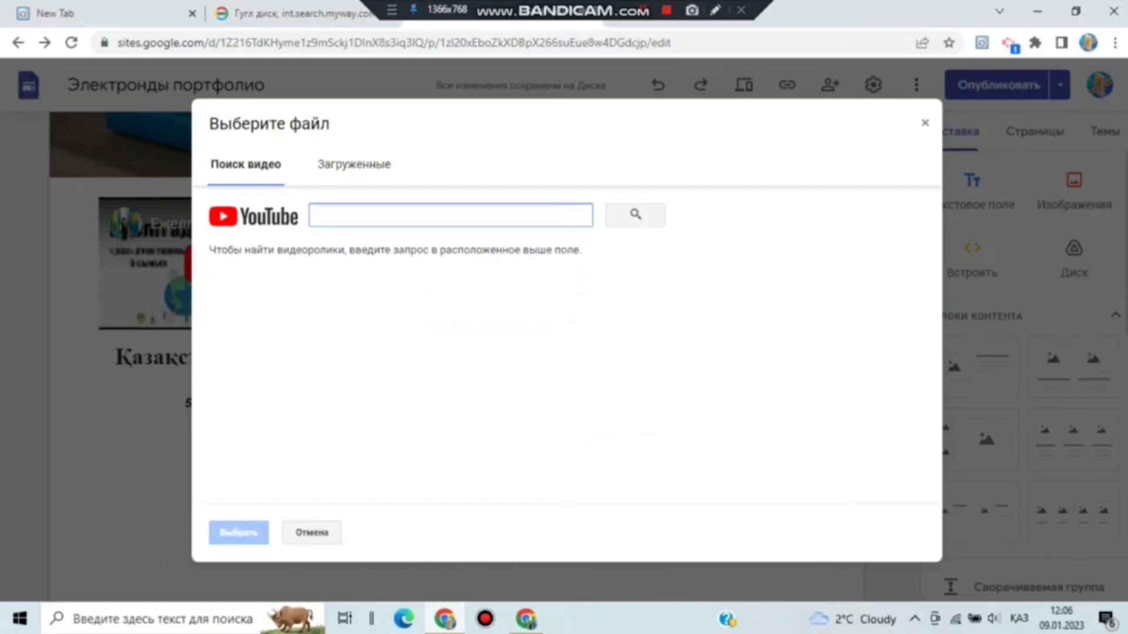
type("ұ")
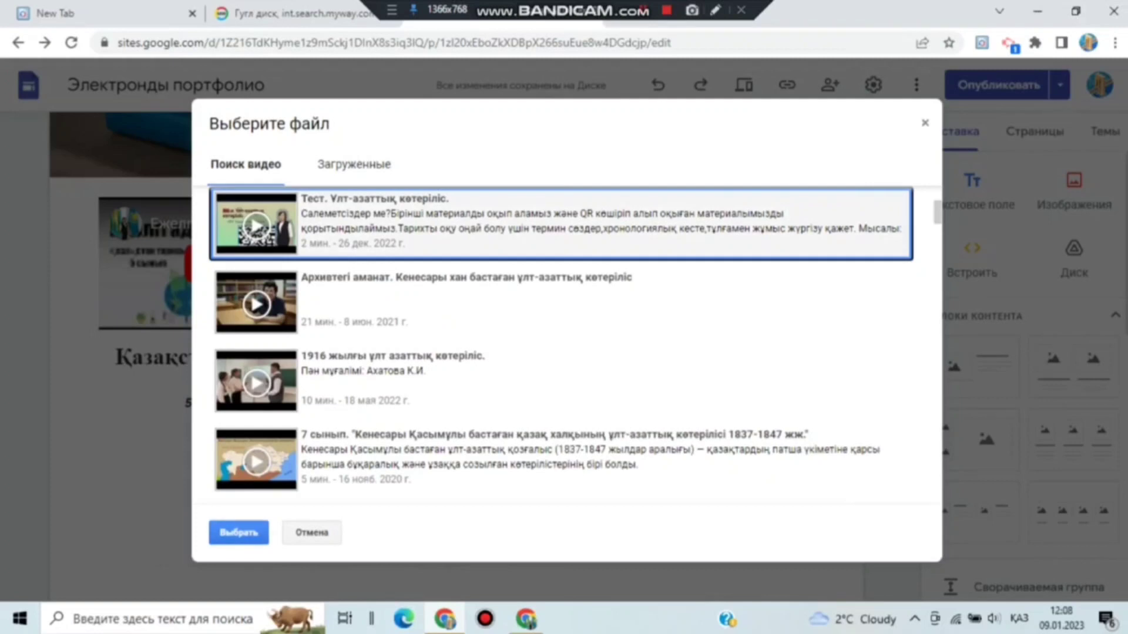
left_click(239, 532)
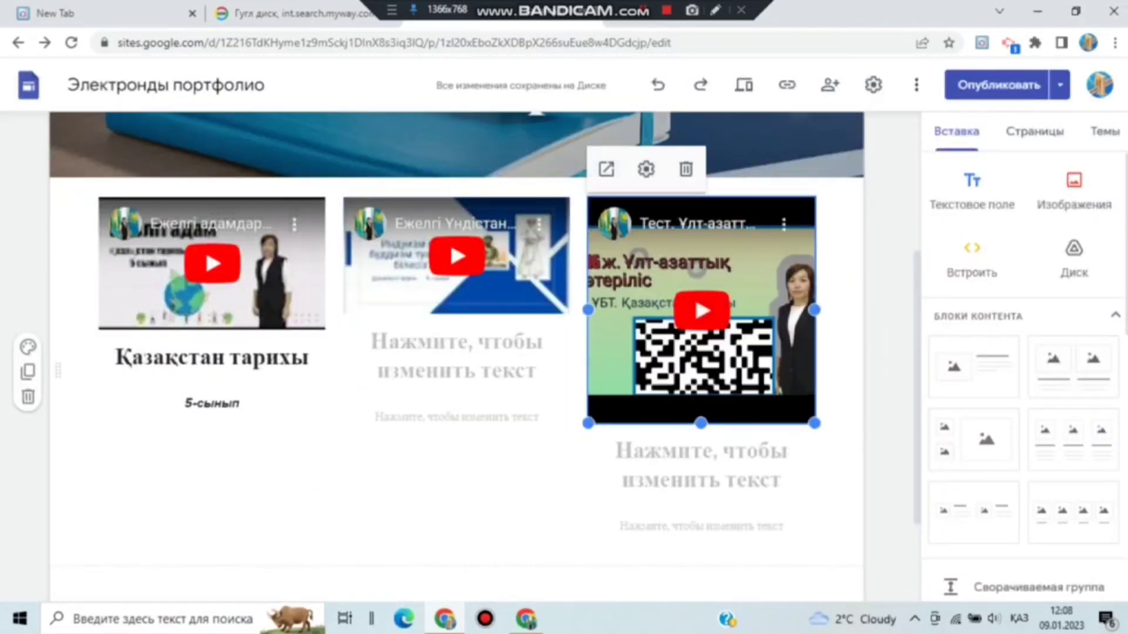
left_click_drag(814, 422, 837, 330)
Step: Give the second video the heading "Дүниеүзі тарихы" and a bold italic "5-сынып" caption
left_click(456, 355)
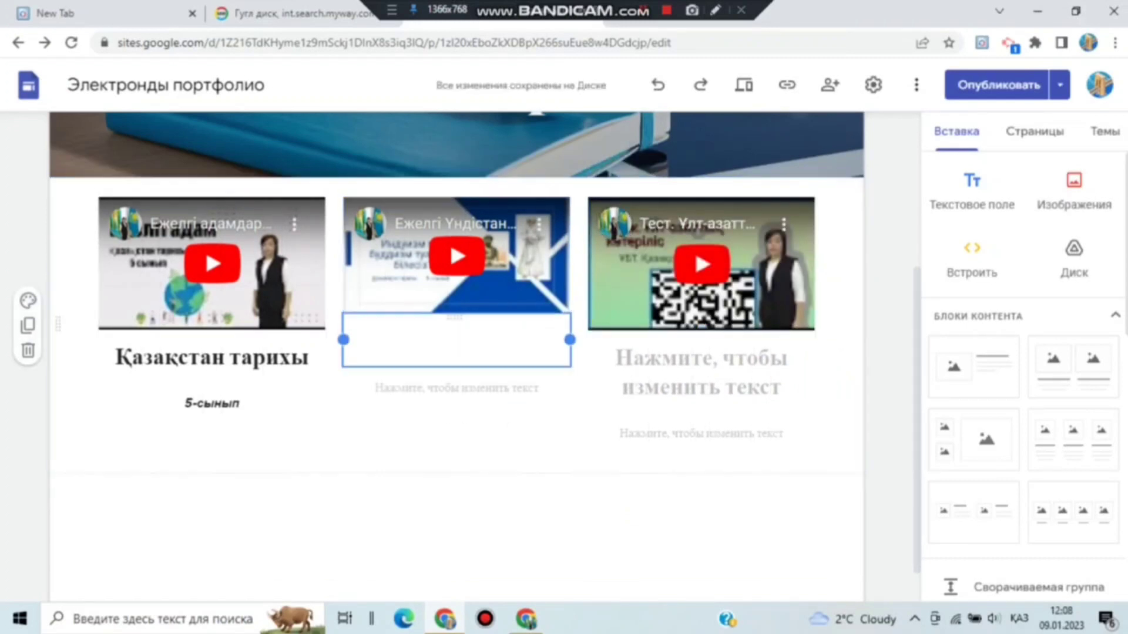
type("Дүниеүзі")
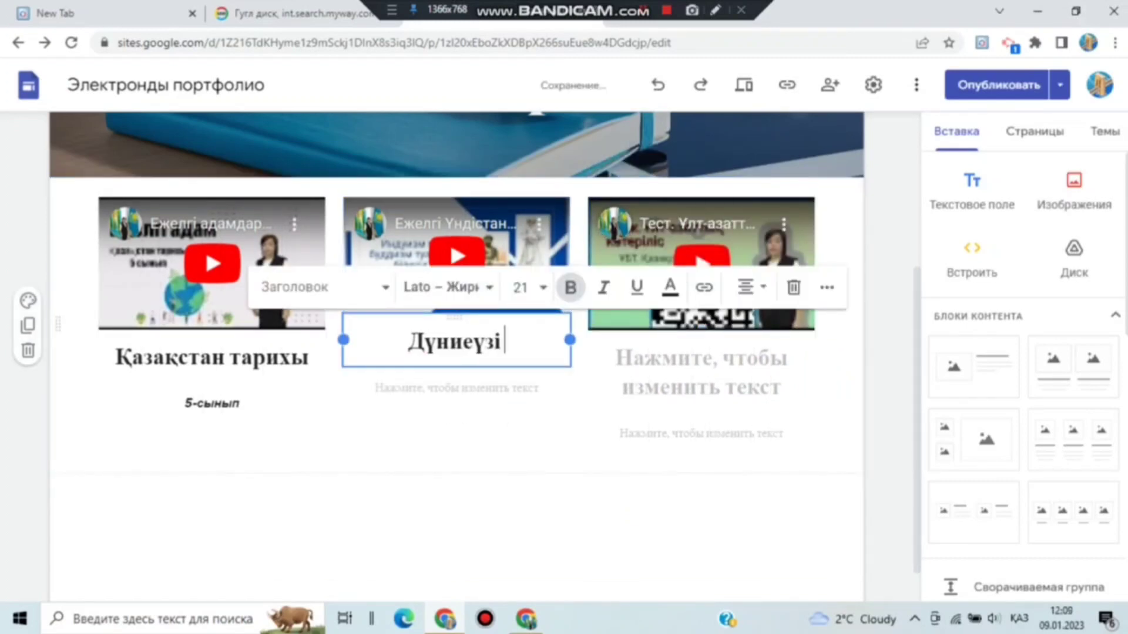
type(" тарихы")
left_click(456, 388)
type("5-сынып")
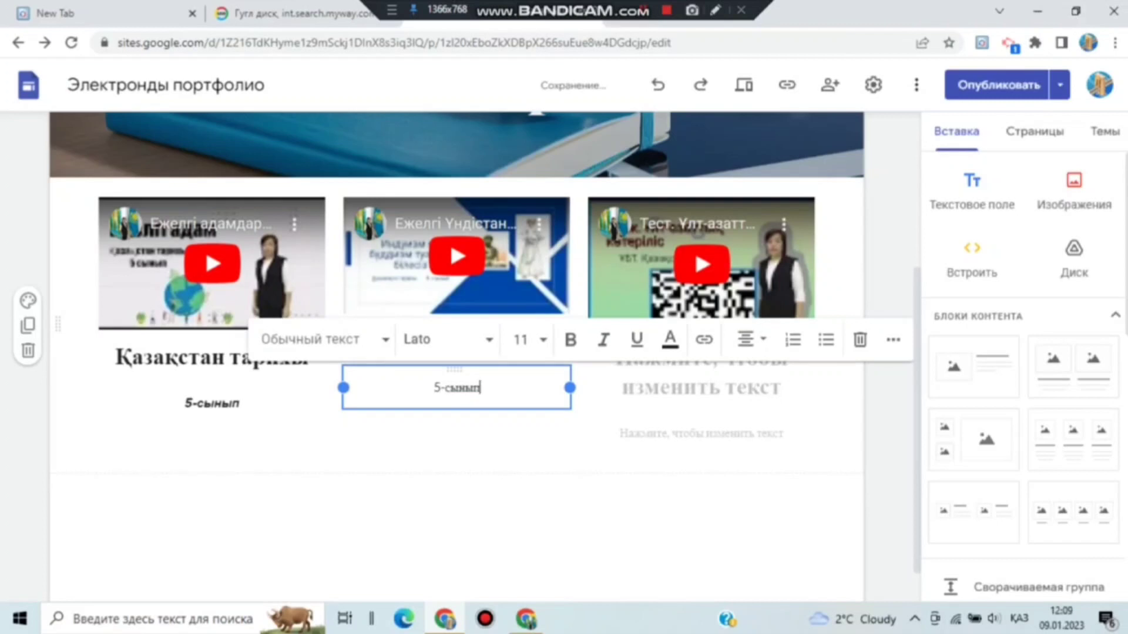
left_click_drag(482, 388, 433, 387)
left_click(570, 339)
left_click(603, 339)
Step: Give the third video the heading "ҰБТ" and the caption "1-нұсқа"
left_click(702, 386)
type("Ұ")
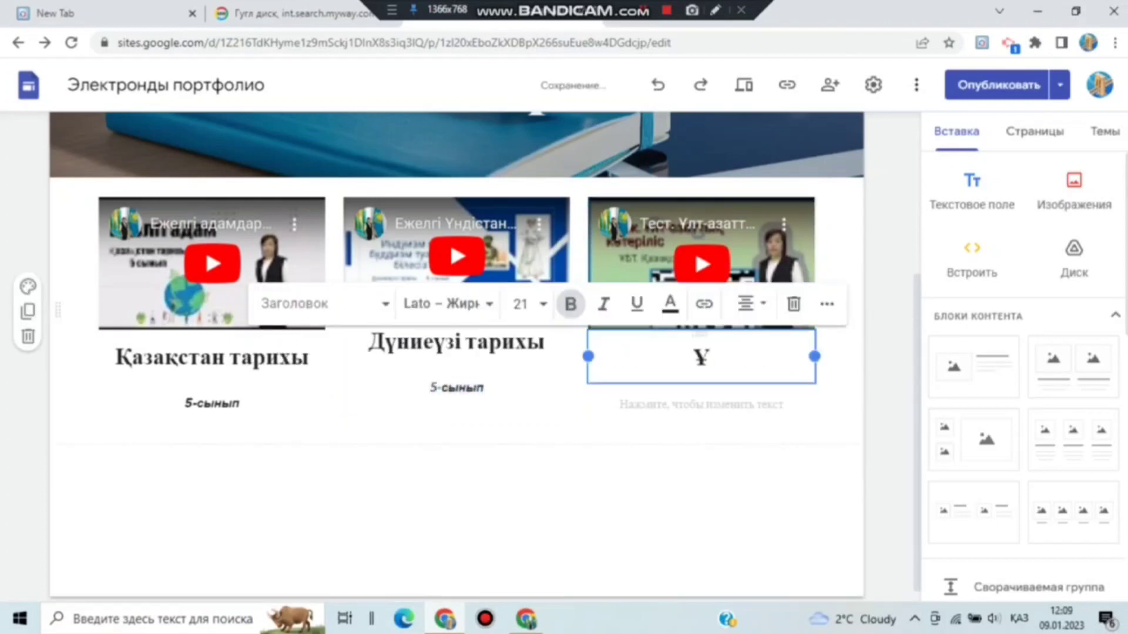
type("БТ")
left_click(702, 404)
type("1-нұсқа")
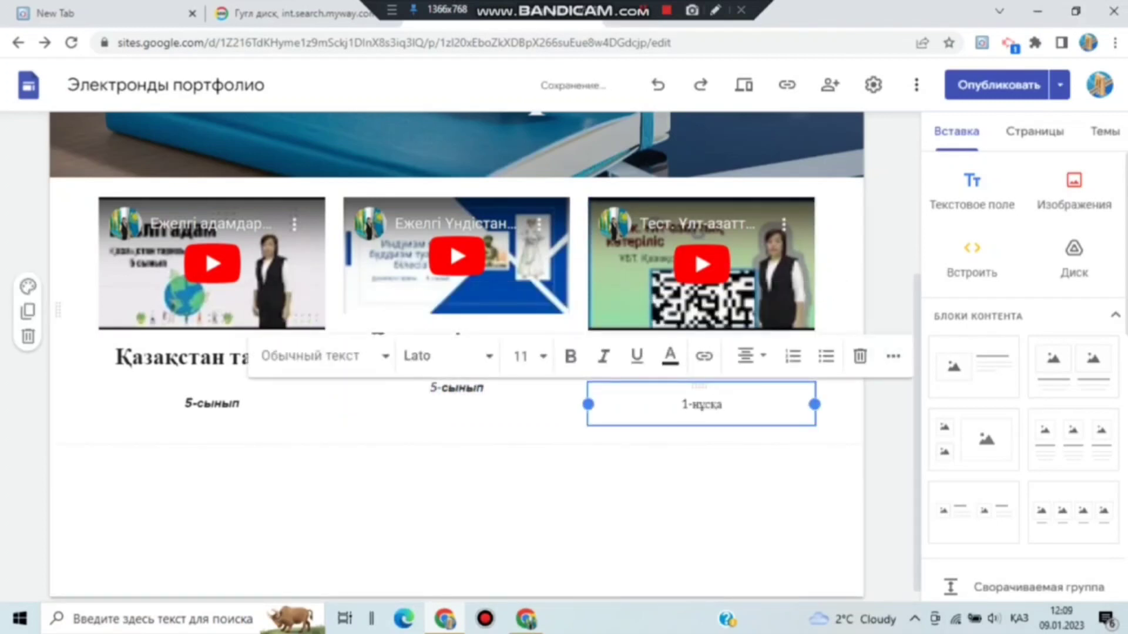
Step: Make the "1-нұсқа" caption bold italic and increase the second video's height to line up with its neighbours
triple_click(701, 405)
left_click(570, 356)
left_click(603, 356)
left_click(564, 308)
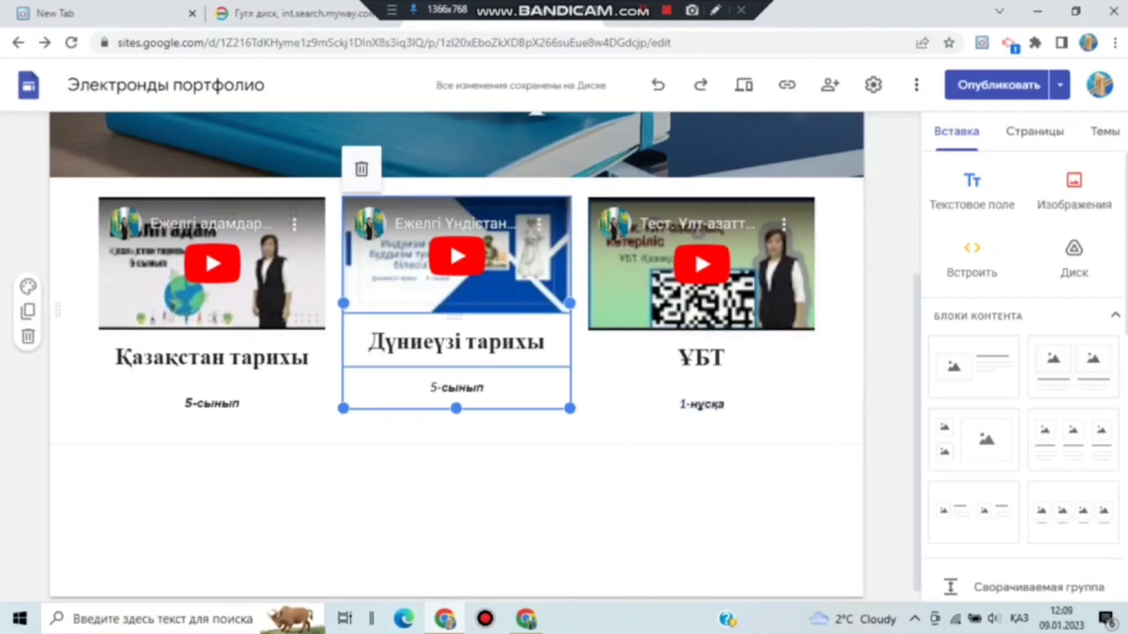
left_click_drag(570, 315, 570, 333)
Step: Set the video section's background to the gallery photo of a laptop, coffee cup and notepad on a wooden desk
left_click(28, 287)
mouse_move(137, 461)
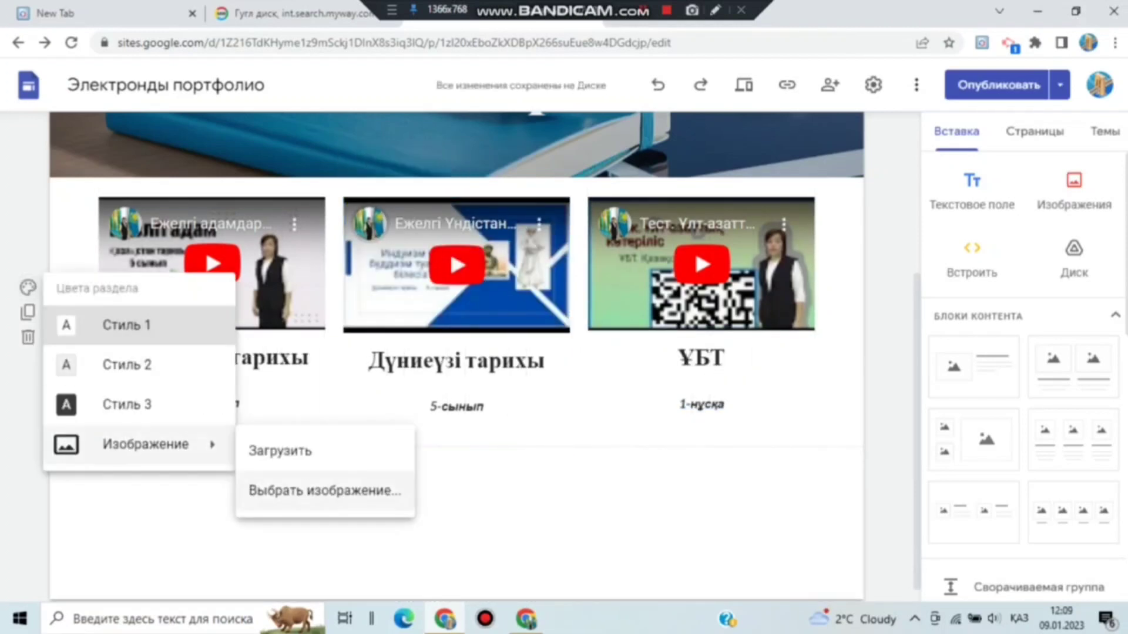
left_click(300, 508)
scroll(746, 406, "down", 15)
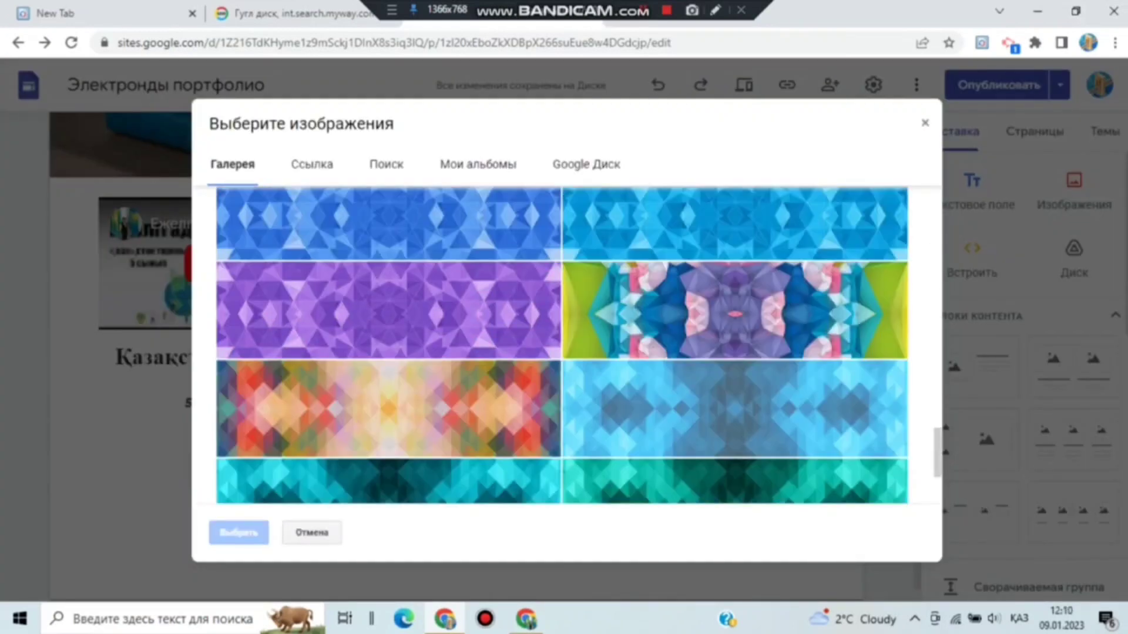
scroll(562, 346, "up", 10)
left_click(646, 294)
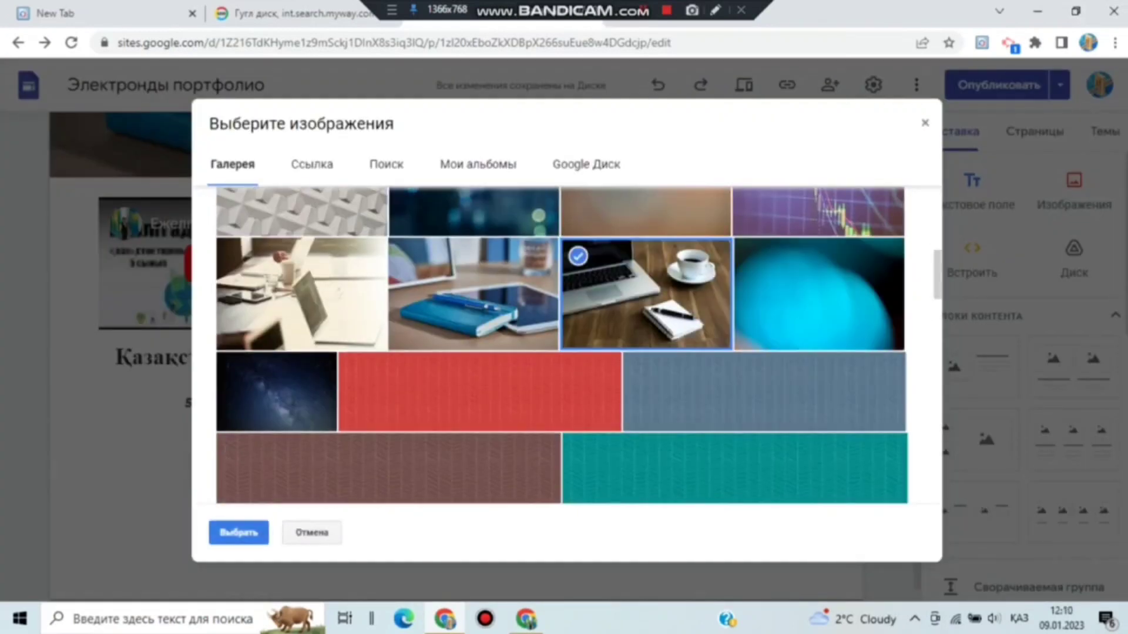
left_click(238, 532)
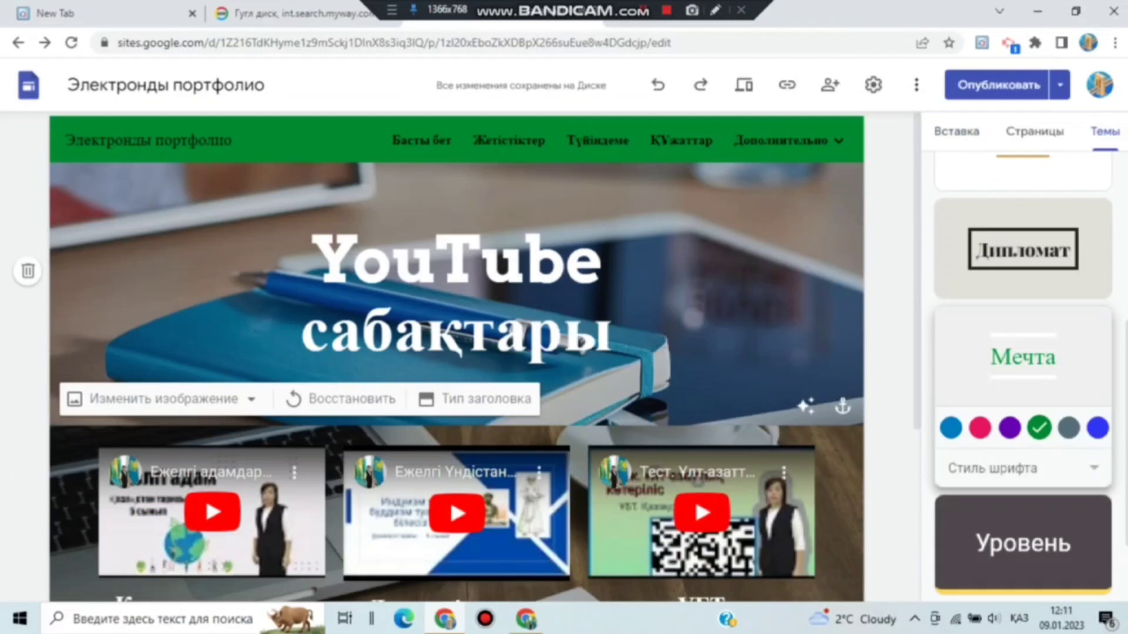
Step: Change the Мечта theme's colour from the green preset to the custom blue
mouse_move(781, 140)
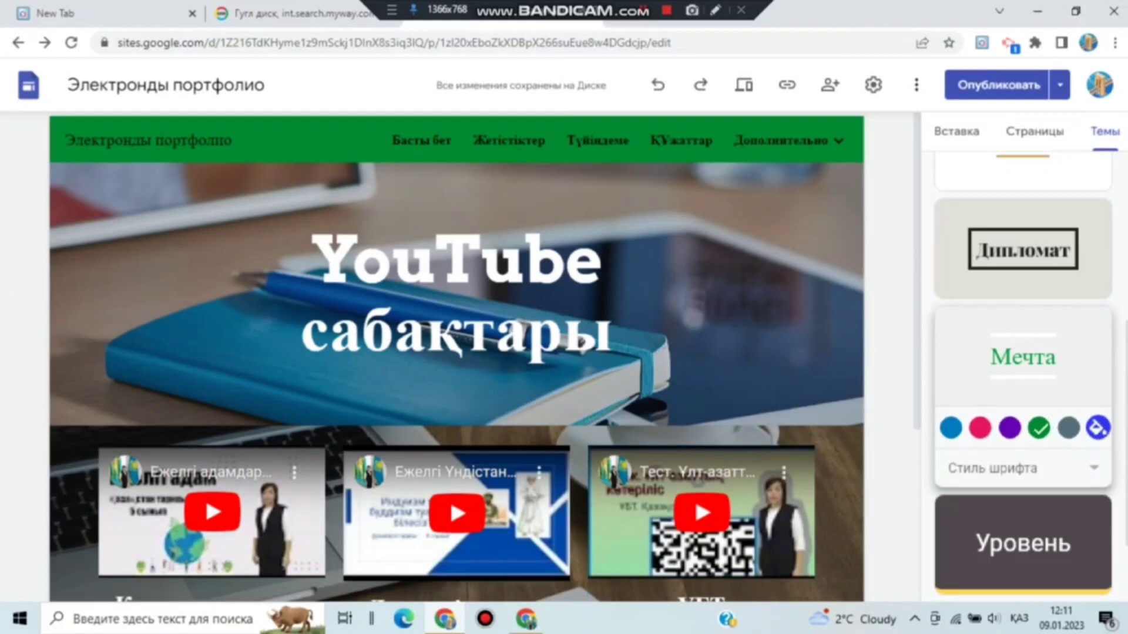
left_click(1097, 427)
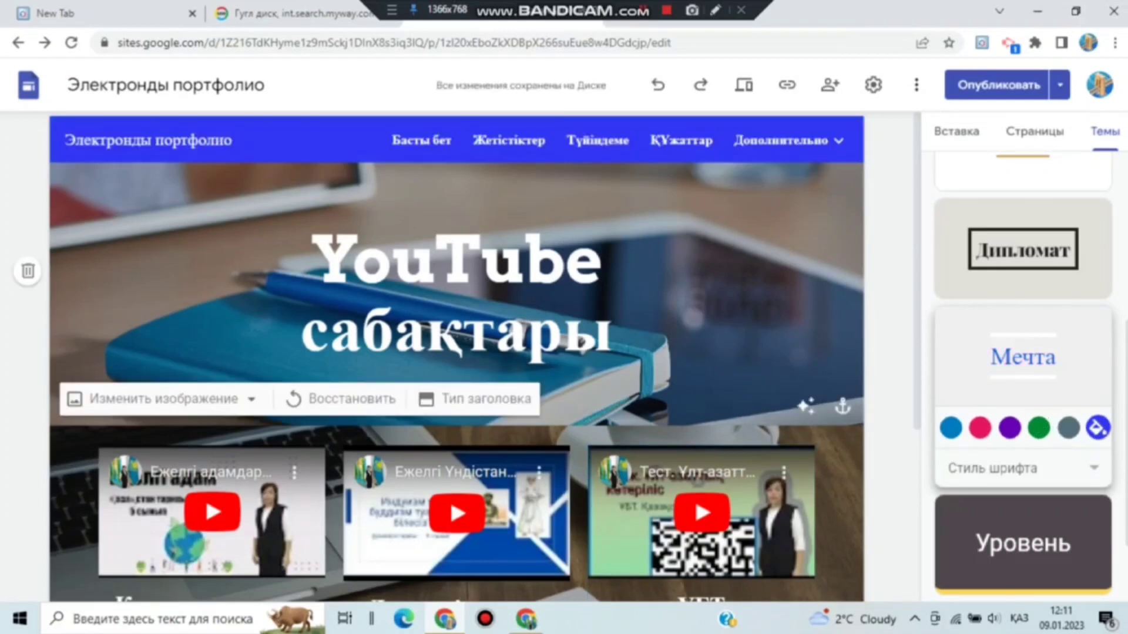
scroll(699, 352, "down", 5)
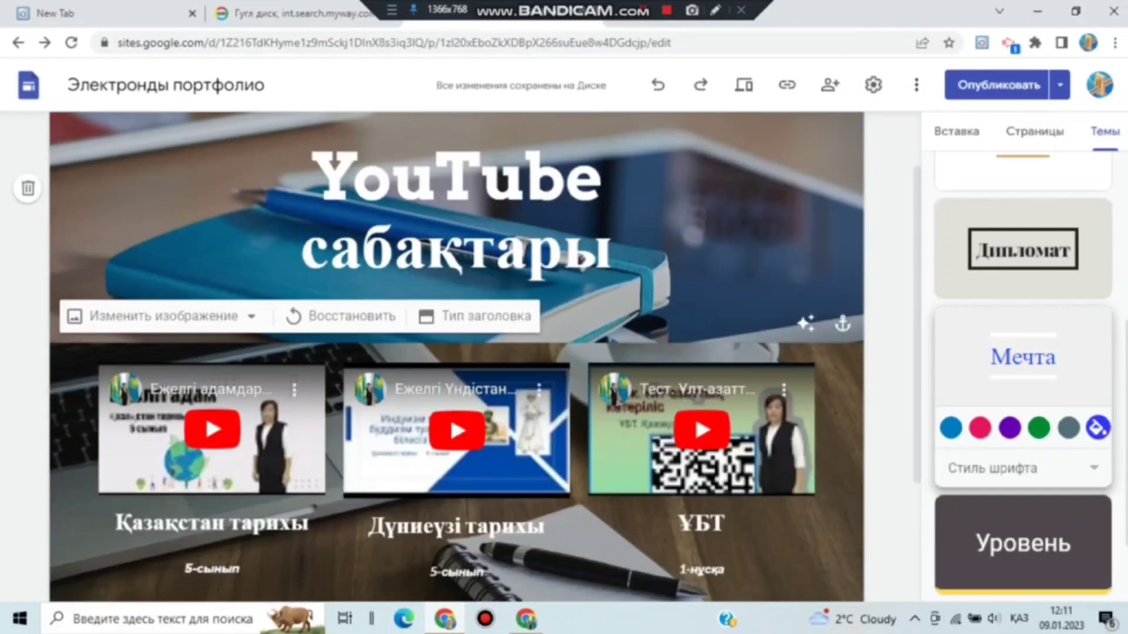
scroll(456, 352, "up", 5)
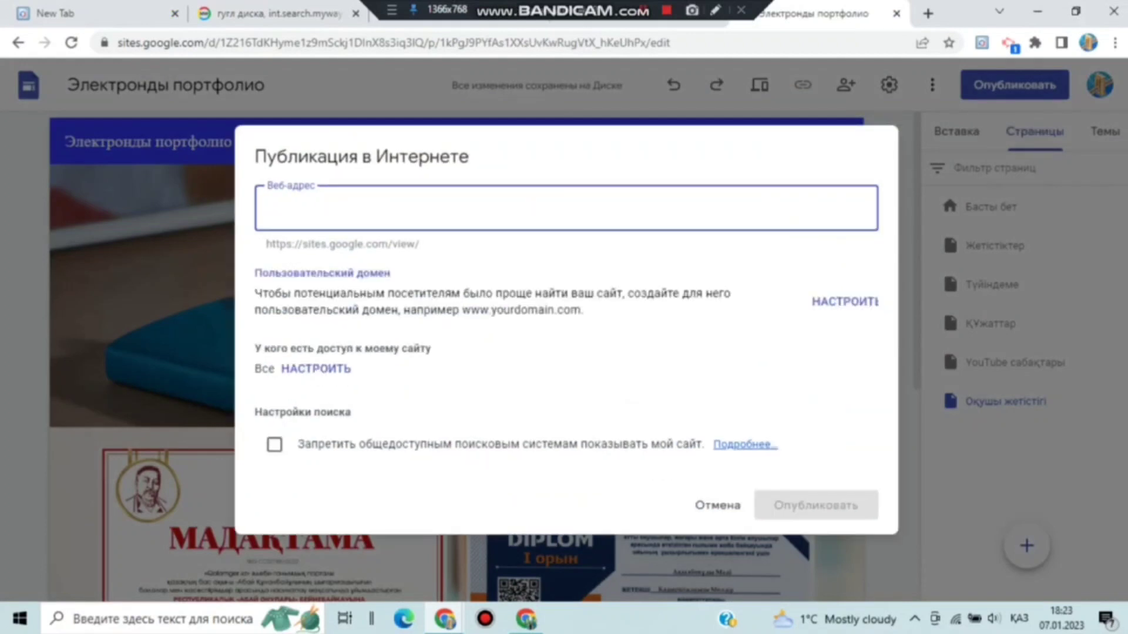
Step: Publish the site under the web address "2023-portfolio"
key("alt+shift")
type("2023-portfol")
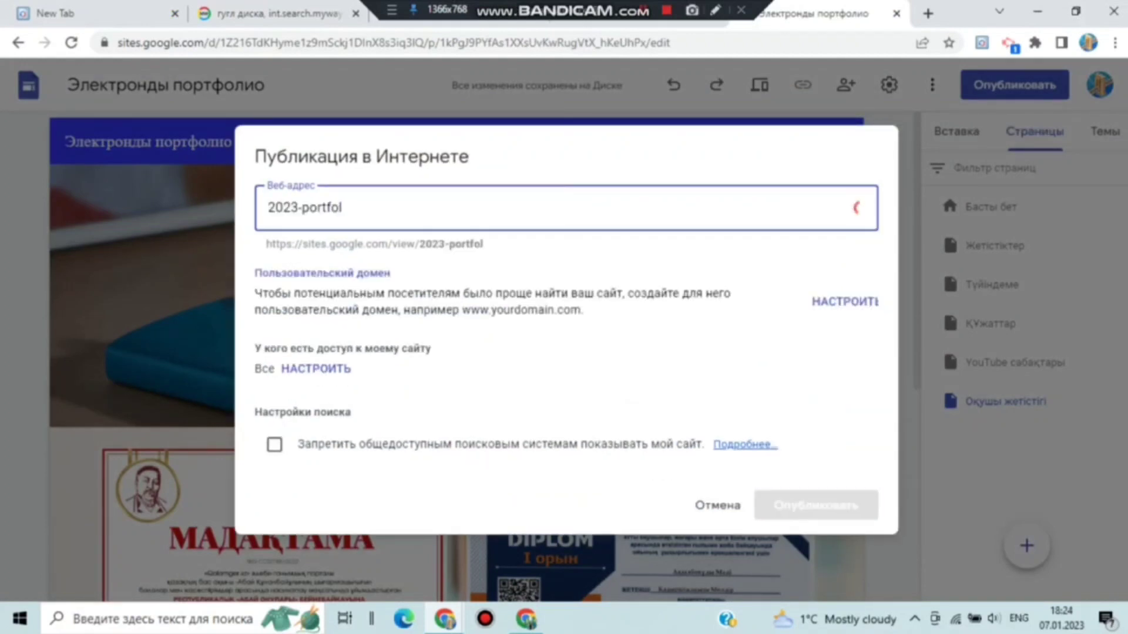
type("io")
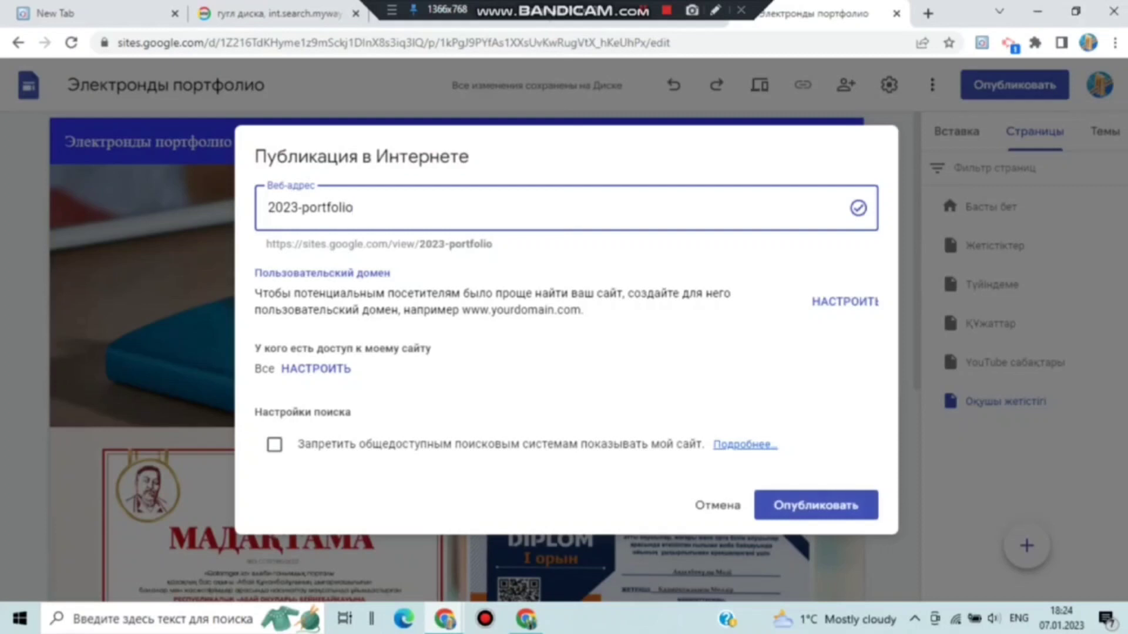
left_click(816, 505)
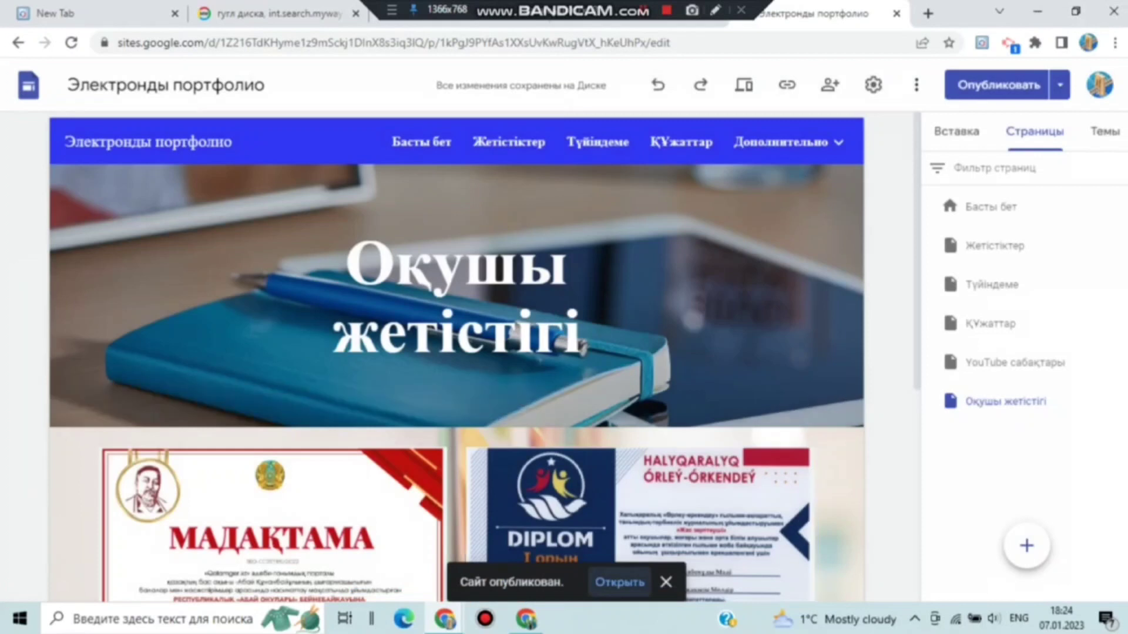
Step: Copy the link to the published site
mouse_move(789, 142)
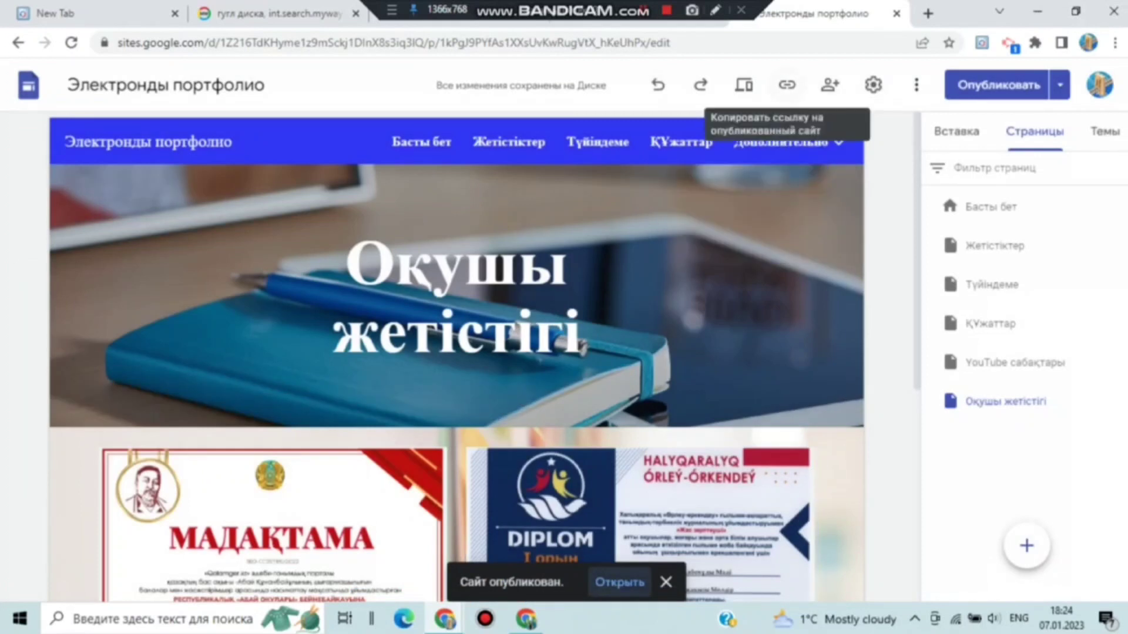
left_click(787, 84)
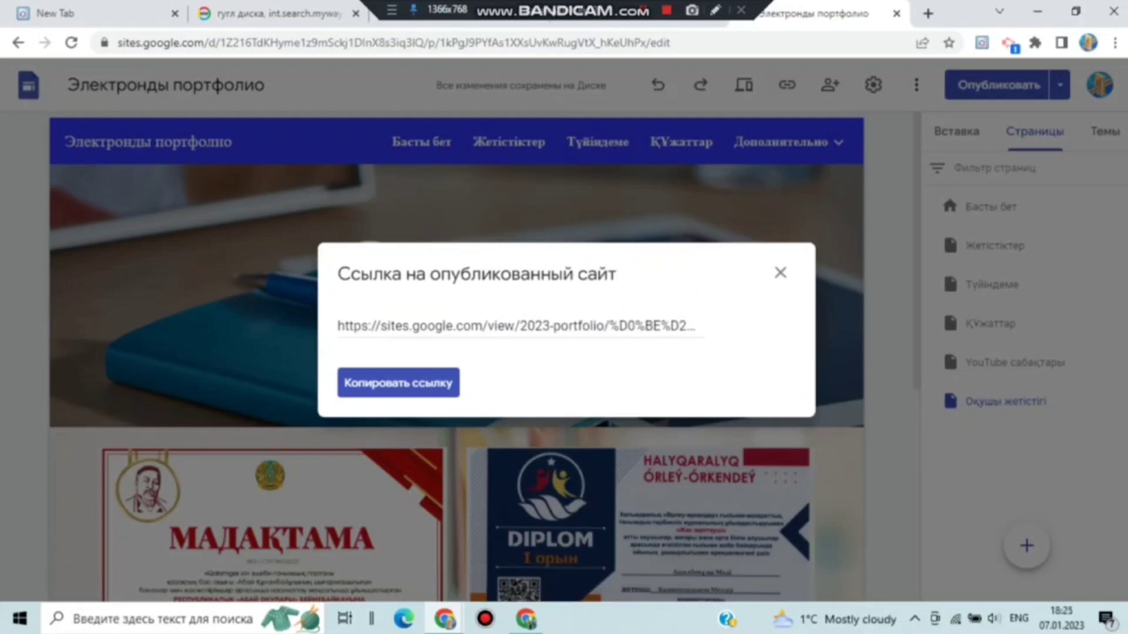
left_click(398, 382)
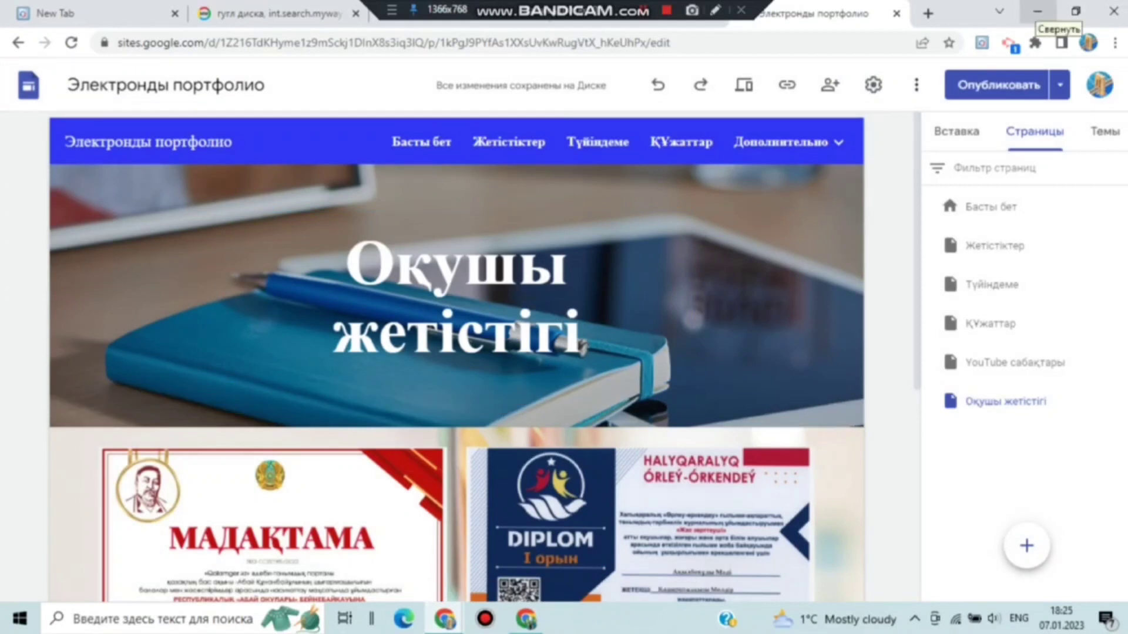
Step: Switch to the WhatsApp web window, close the open certificate image and send the copied site link in the message-to-self chat
left_click(1037, 12)
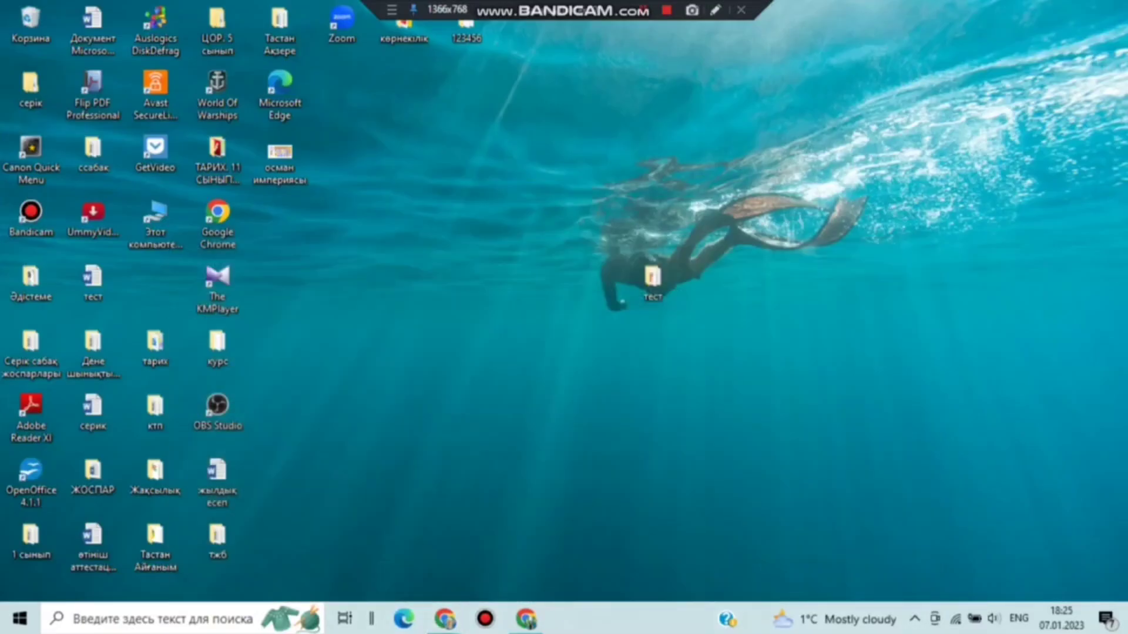
mouse_move(444, 618)
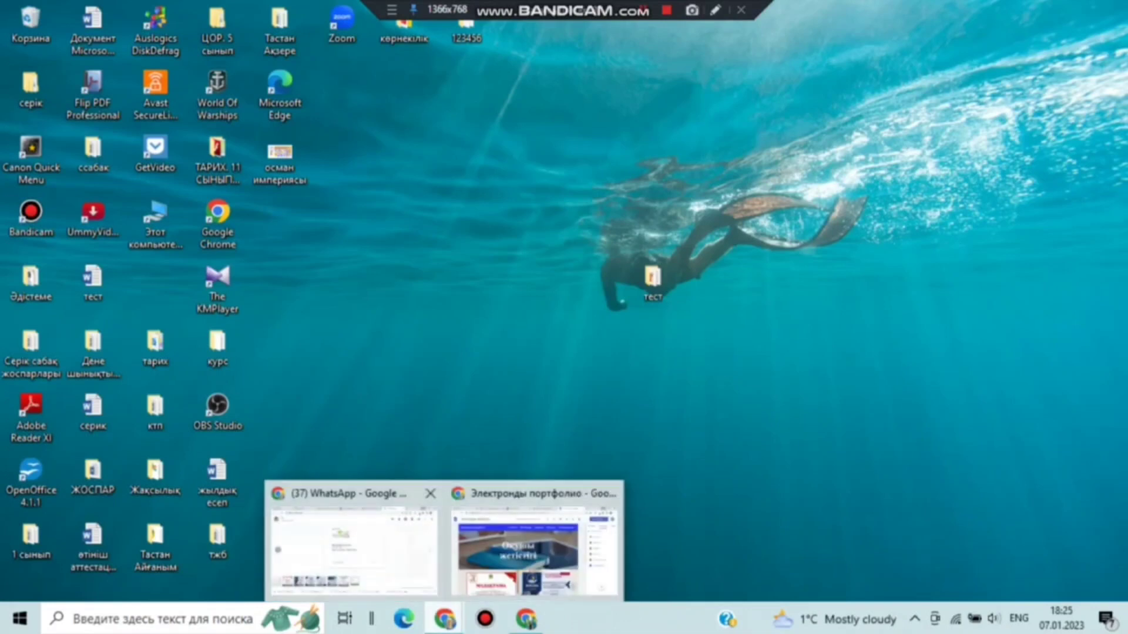
left_click(359, 549)
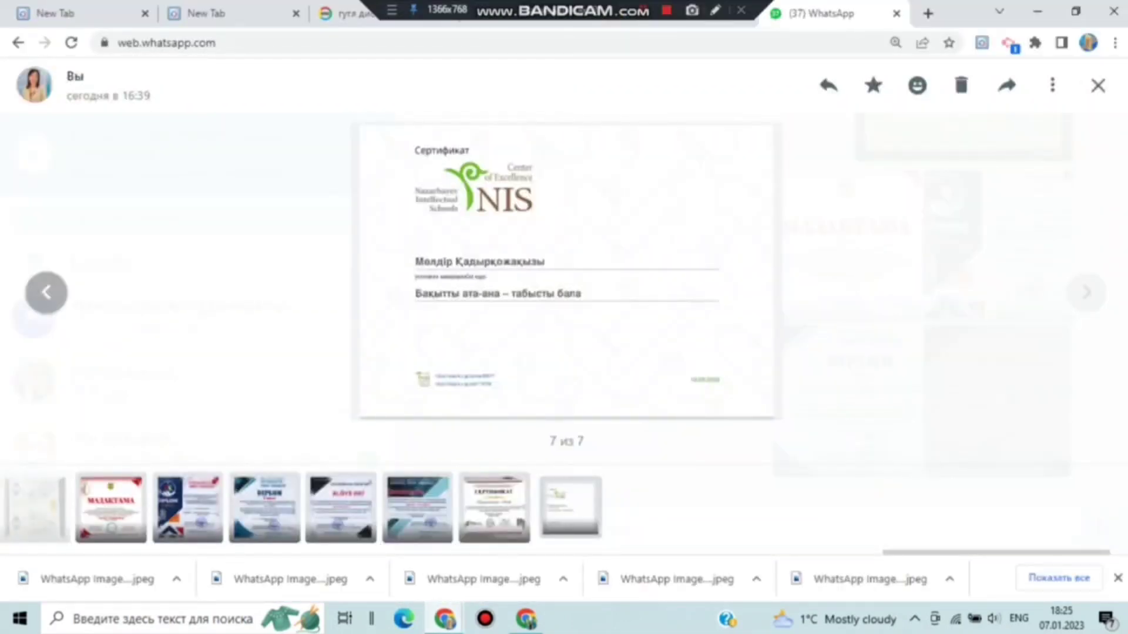
key("Escape")
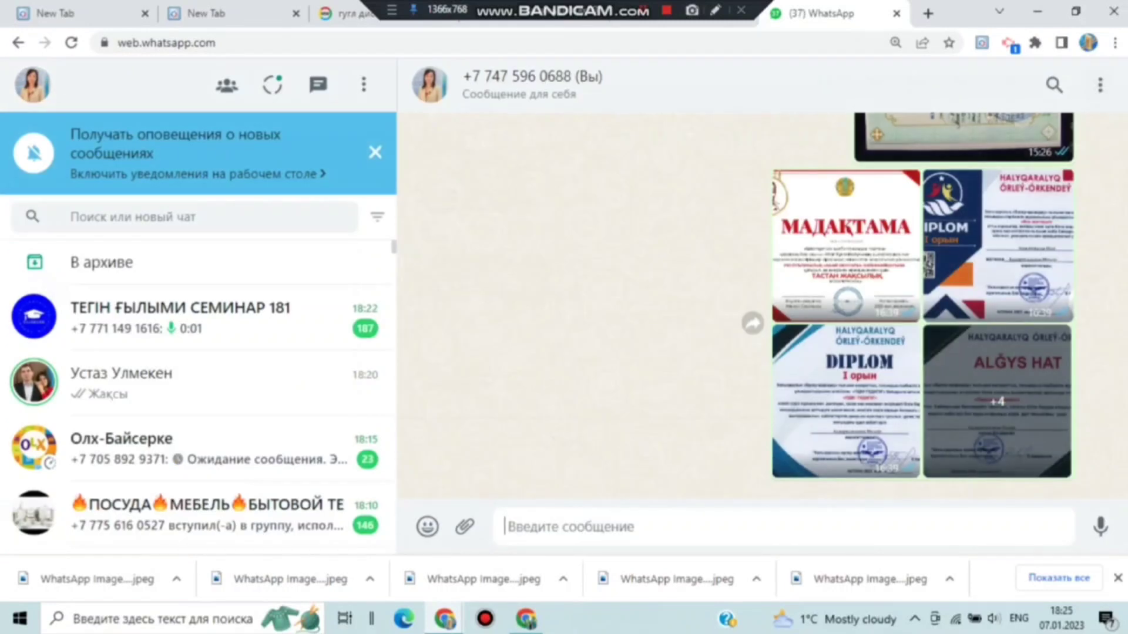
right_click(522, 525)
left_click(570, 392)
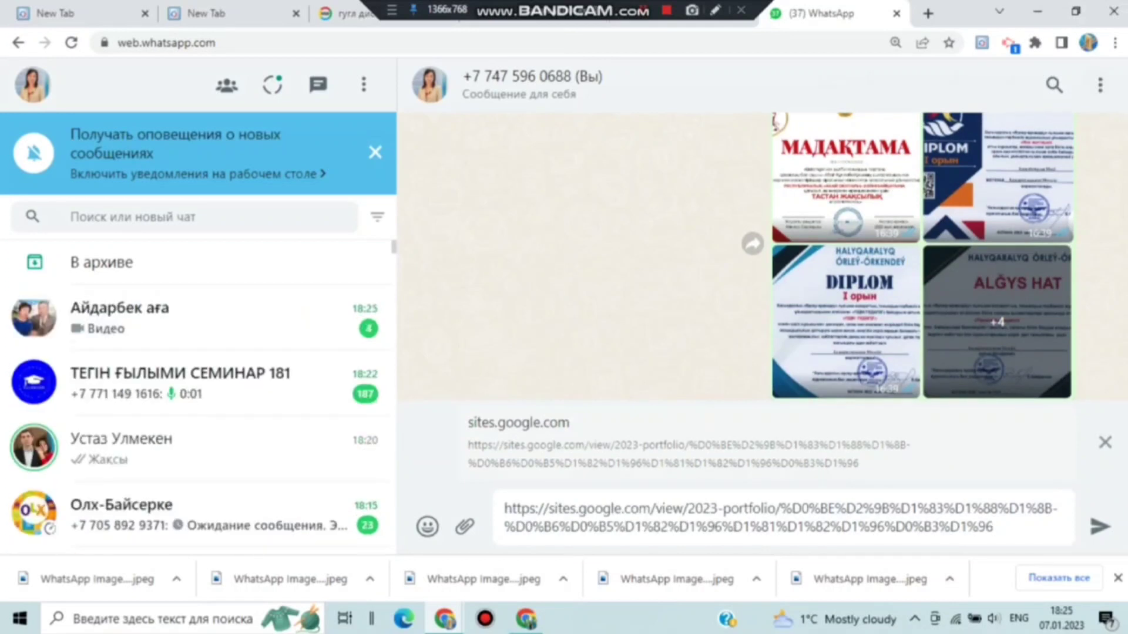
key("Return")
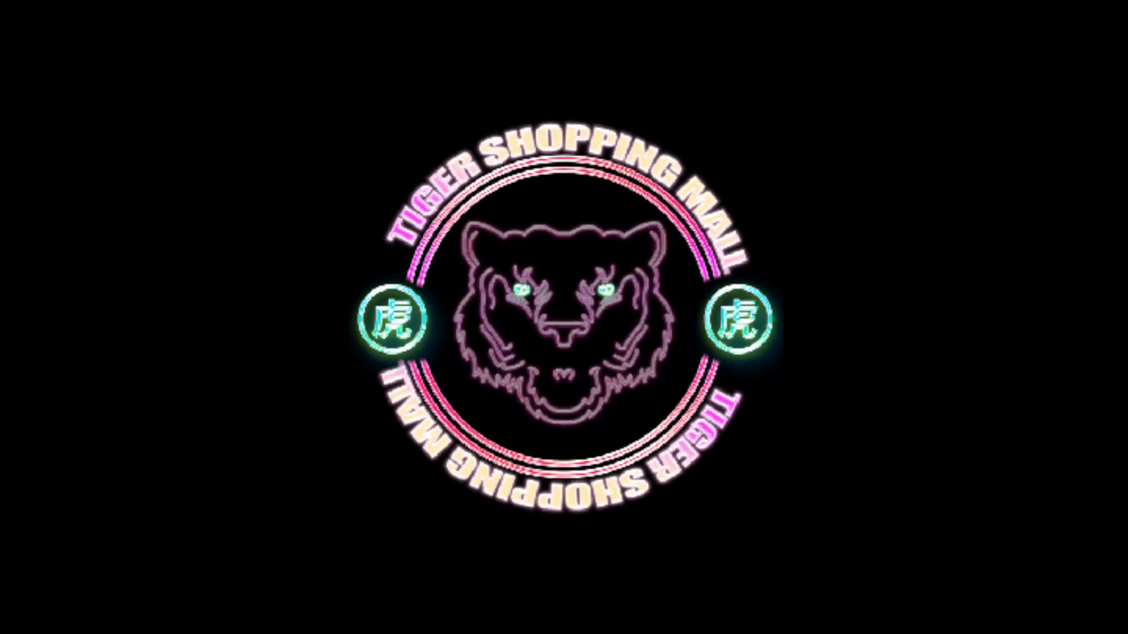